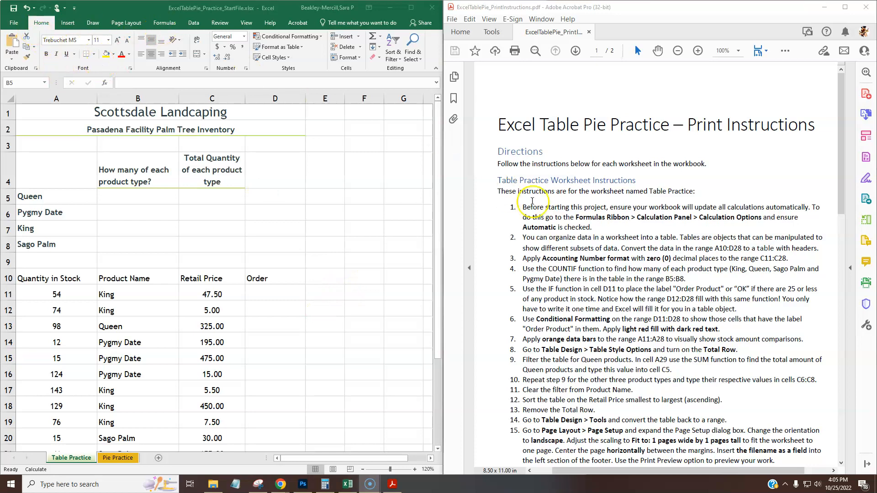
- Set the workbook's calculation option to Automatic, as the first instruction requires
click(571, 216)
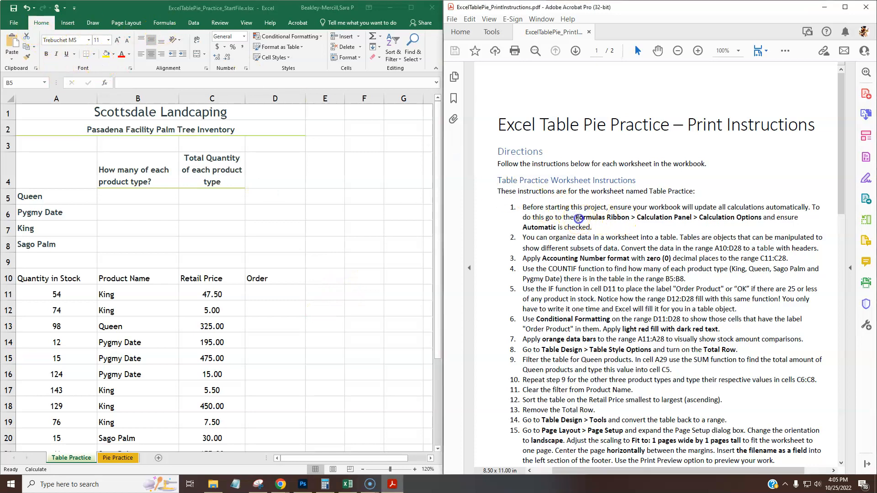
drag(674, 217, 721, 215)
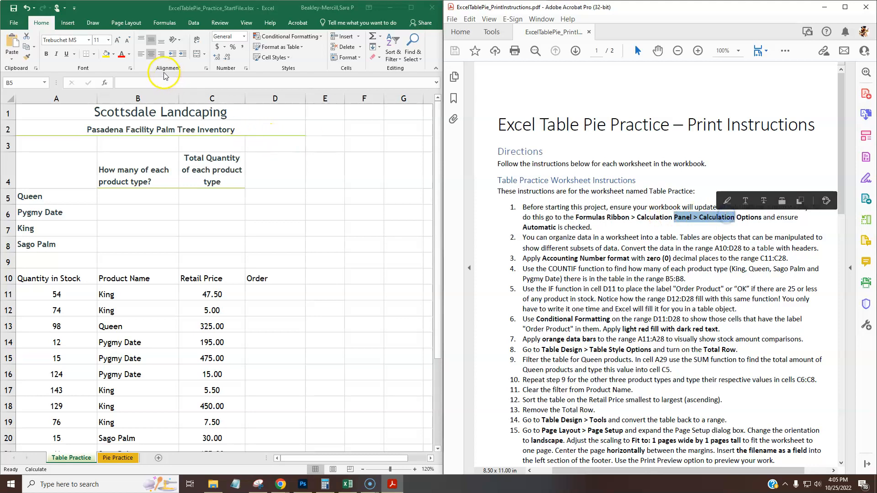
click(166, 23)
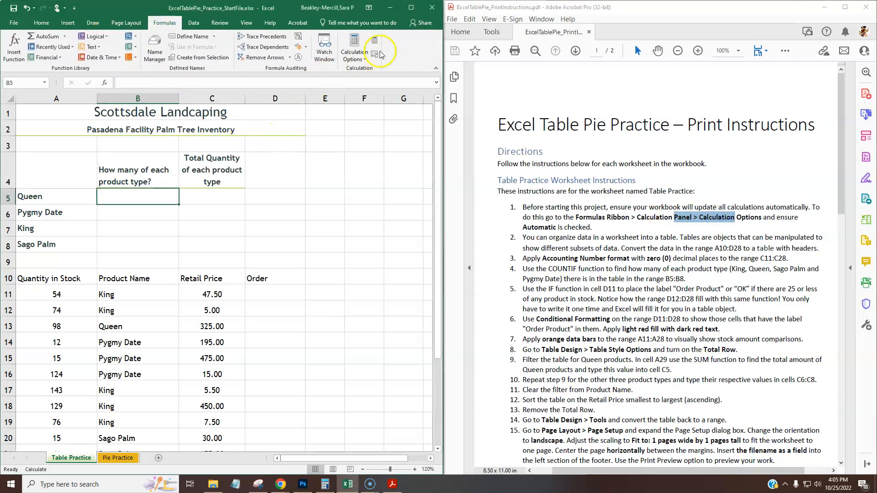
click(355, 54)
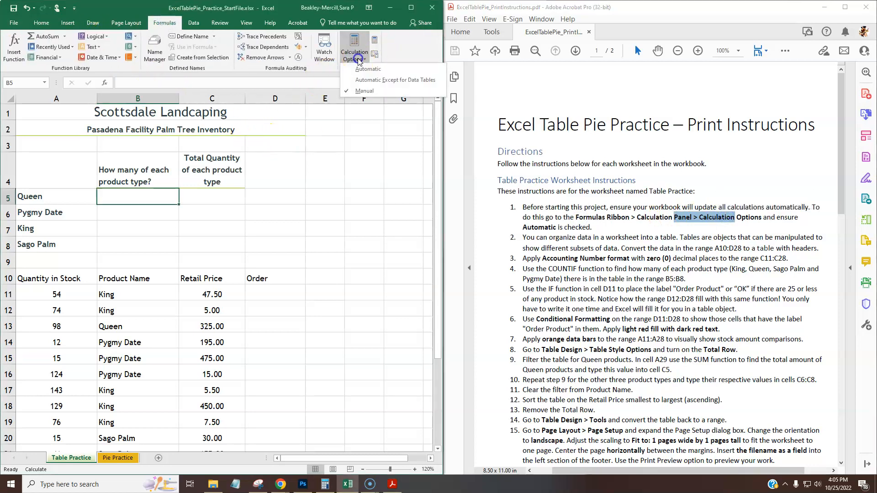
click(359, 91)
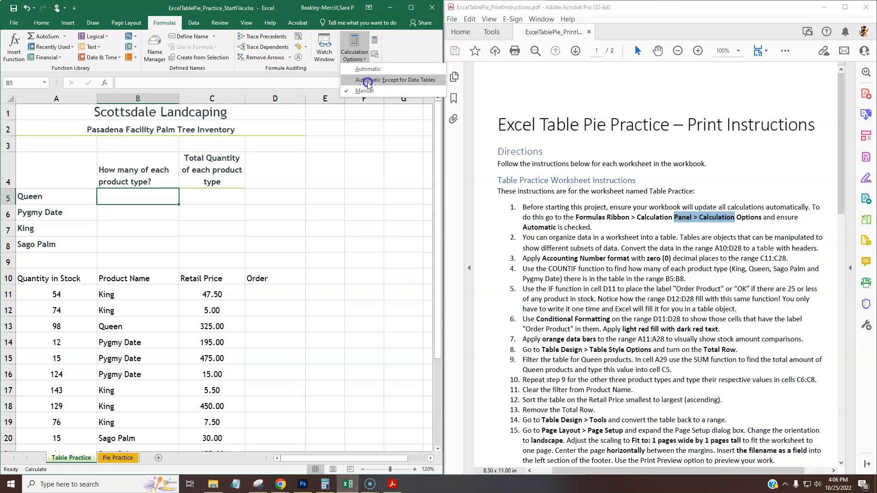
click(370, 69)
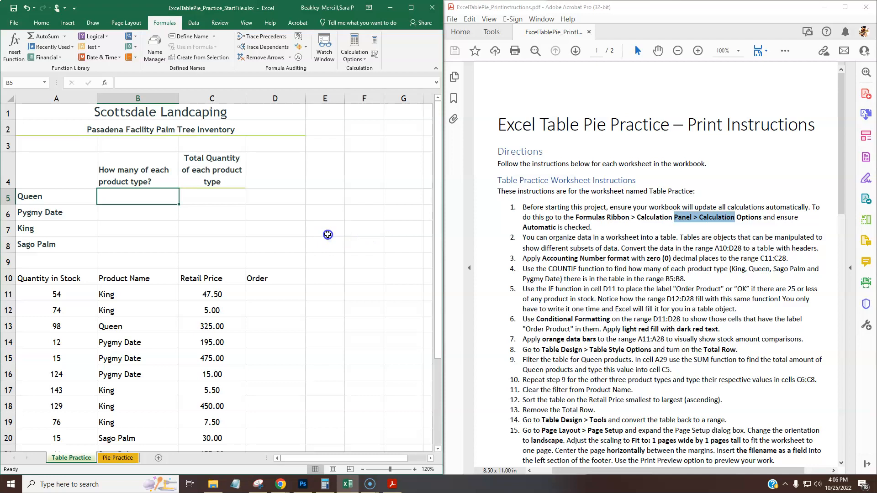
click(353, 56)
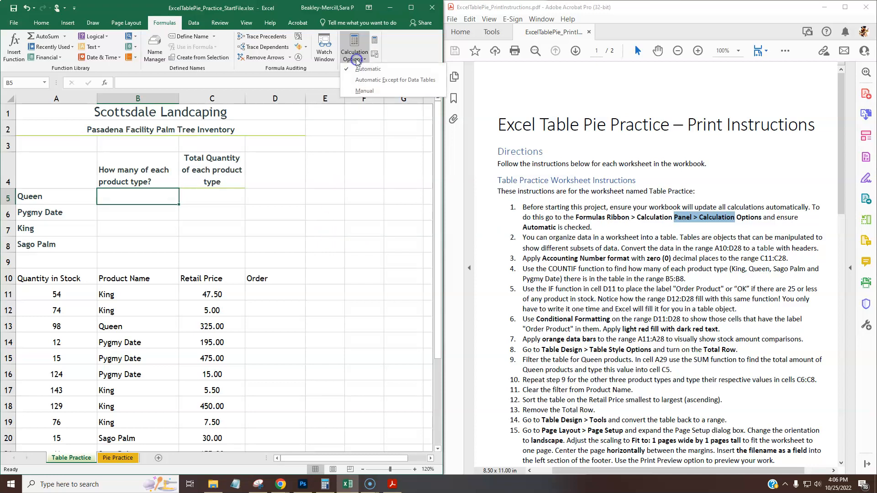
click(368, 70)
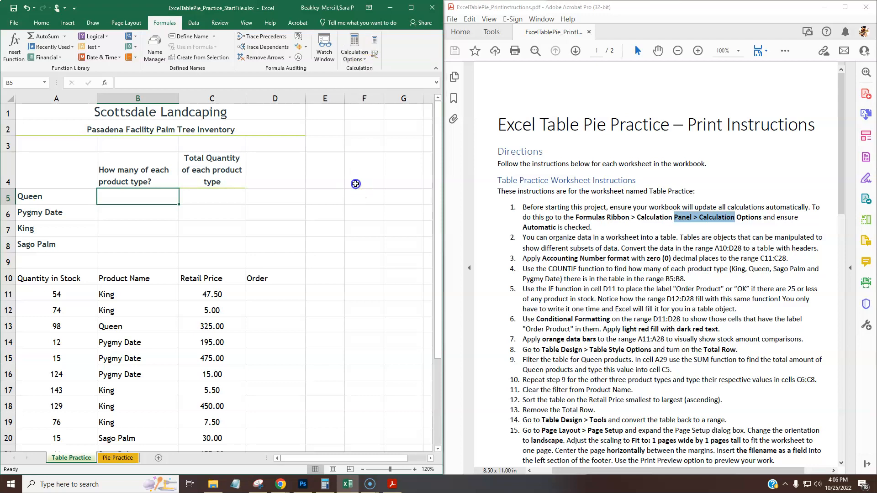
- Look over the Pie Practice worksheet and the inventory column headings on the Table Practice worksheet
click(588, 258)
scroll(589, 258, down, 1)
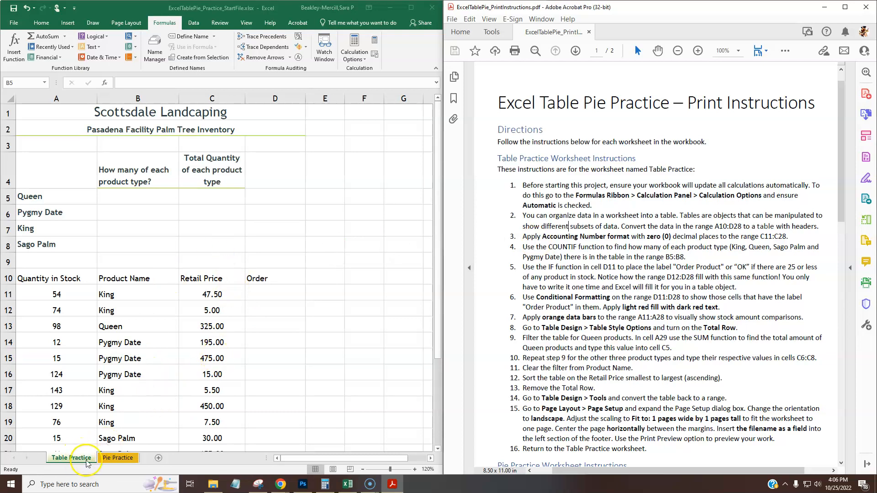
click(71, 458)
click(116, 458)
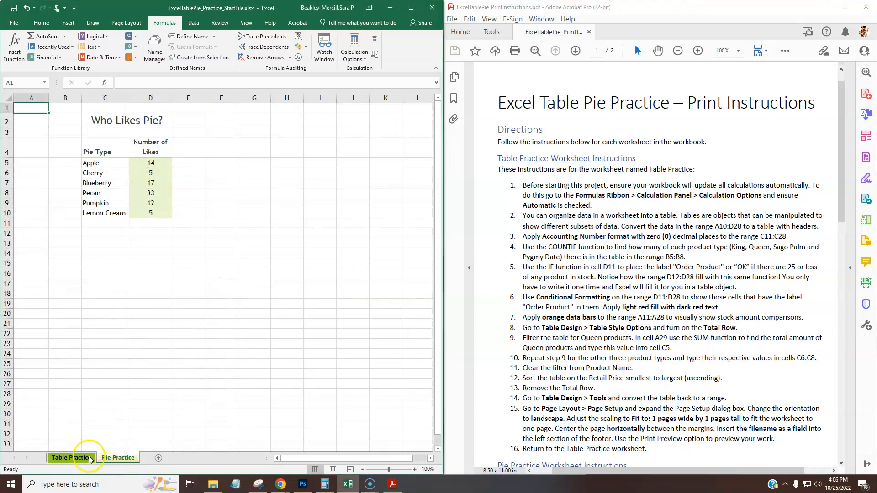
click(71, 458)
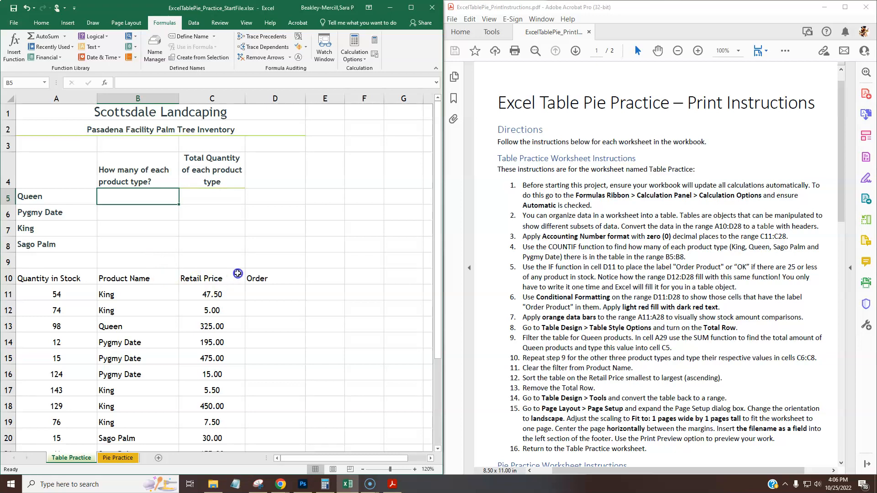
drag(18, 279, 274, 278)
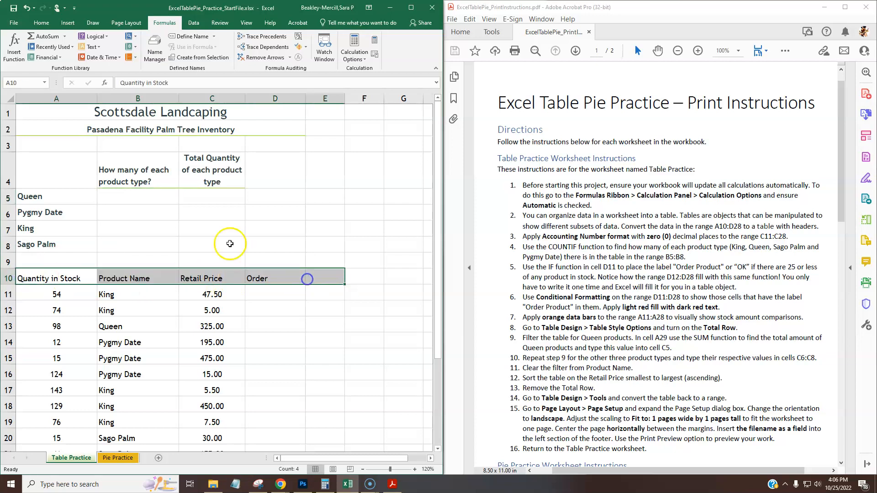
click(220, 170)
click(270, 326)
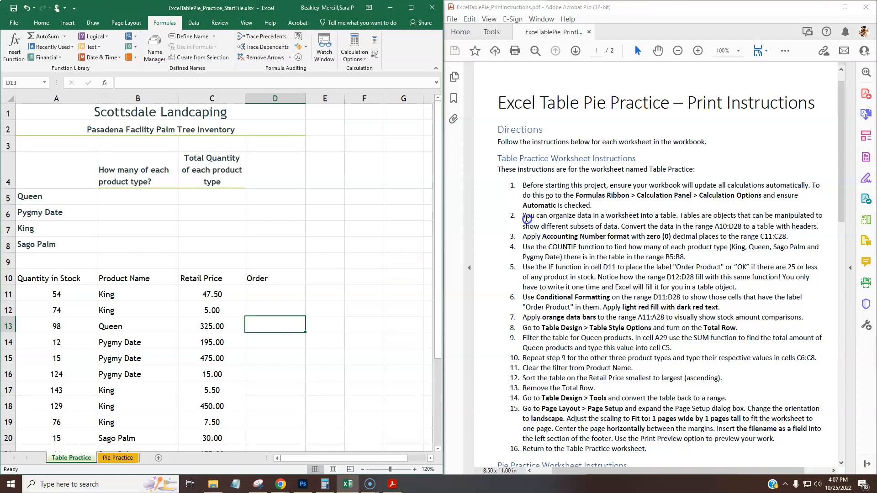
- Convert the range A10:D28 on the Table Practice worksheet into a table with headers
drag(621, 226, 741, 226)
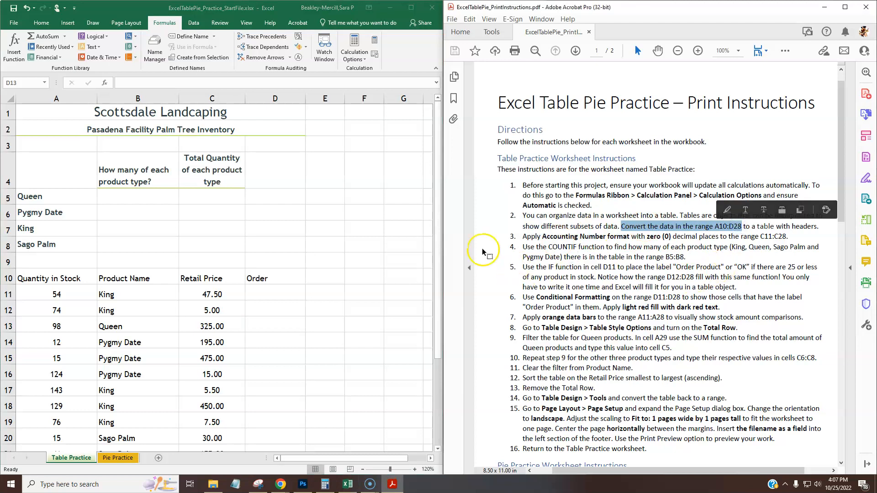
click(274, 325)
scroll(272, 306, down, 2)
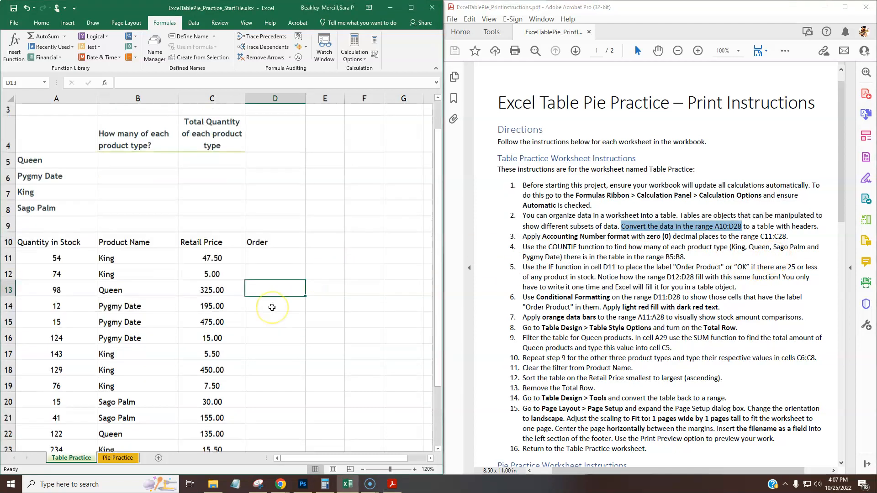
scroll(270, 302, down, 1)
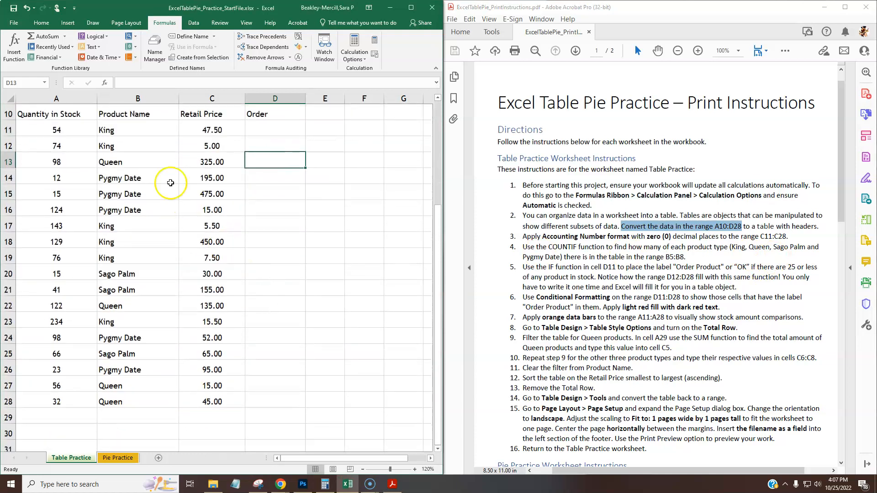
drag(42, 115, 274, 402)
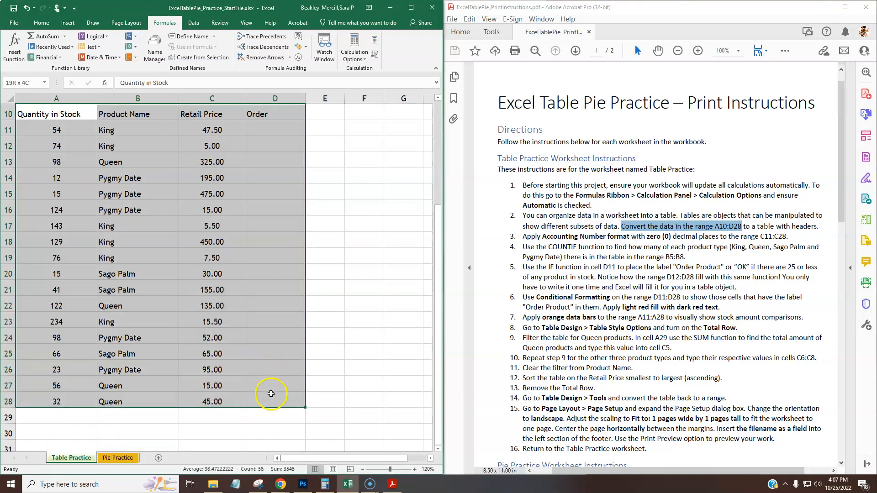
click(68, 23)
click(78, 44)
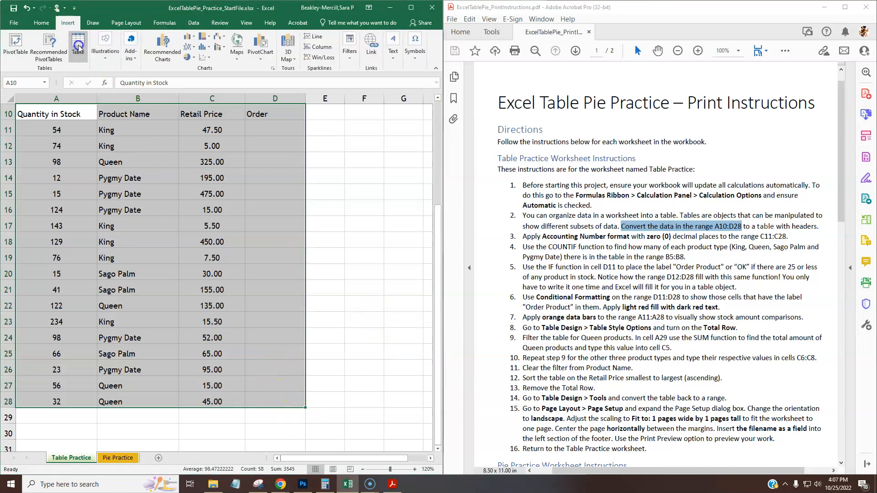
drag(249, 289, 240, 133)
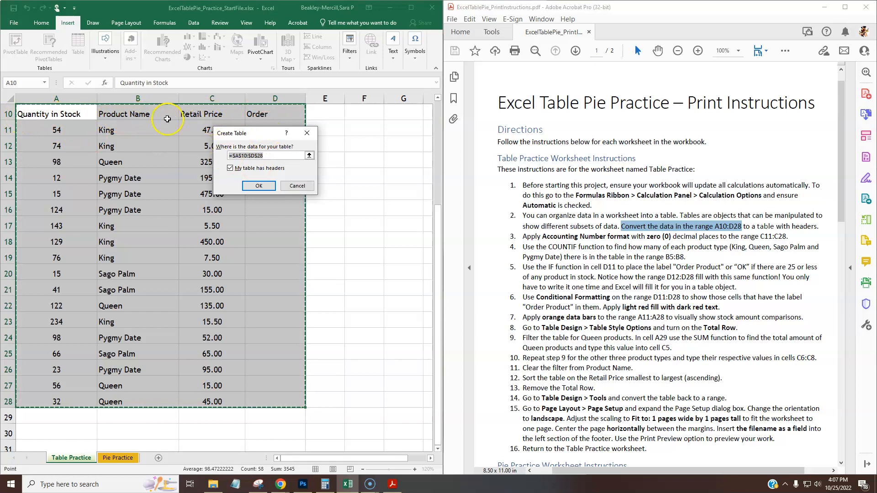
click(230, 169)
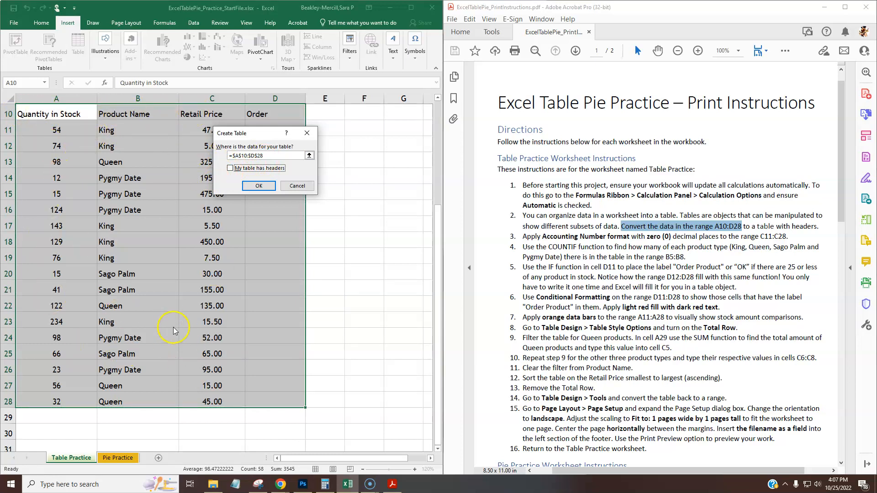
click(230, 169)
click(257, 187)
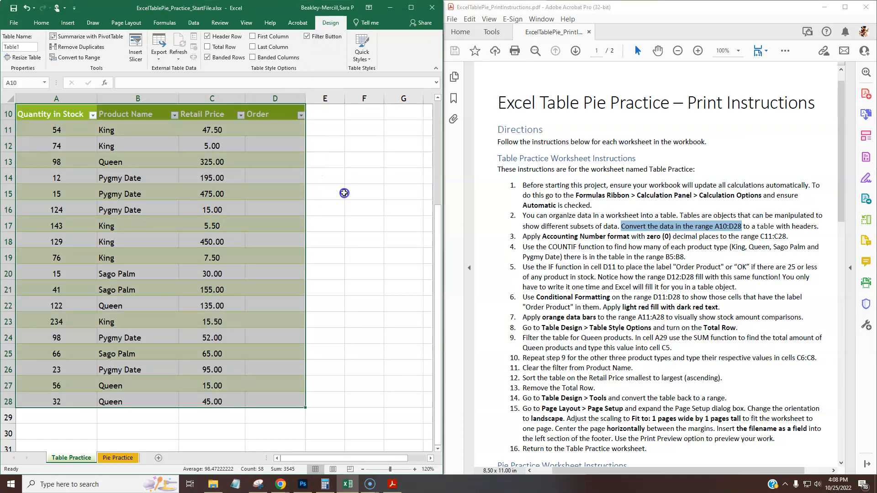
- Examine the new inventory table from header to last row, including the filter options of the Quantity in Stock column
scroll(290, 237, up, 1)
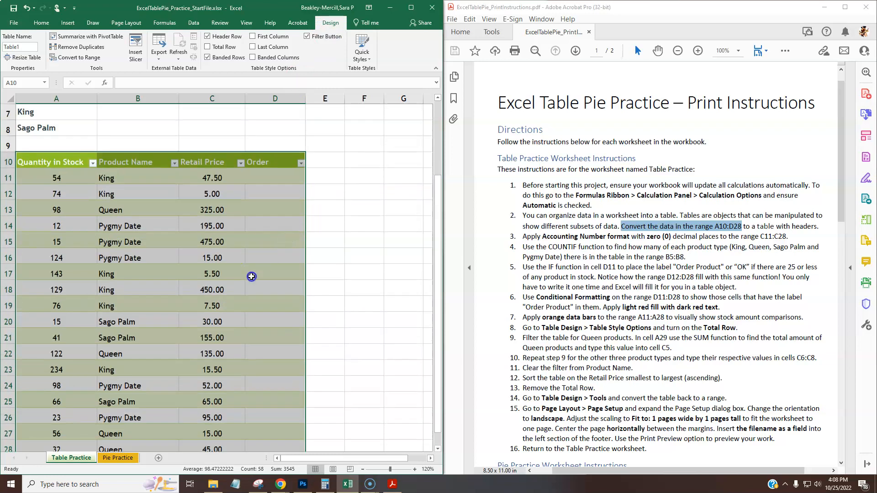
scroll(252, 274, up, 2)
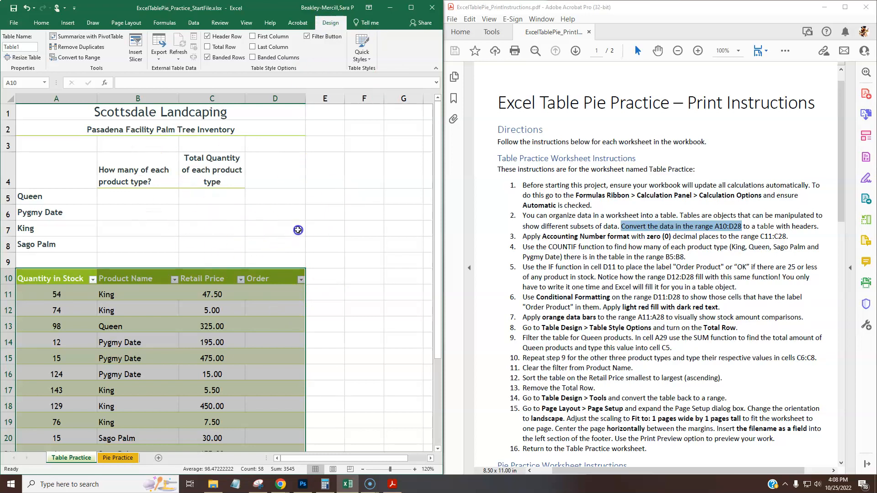
click(319, 210)
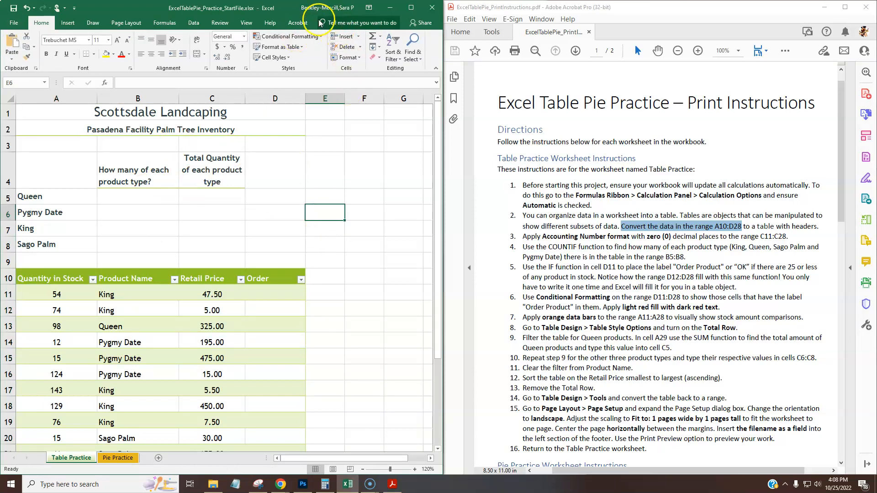
click(275, 309)
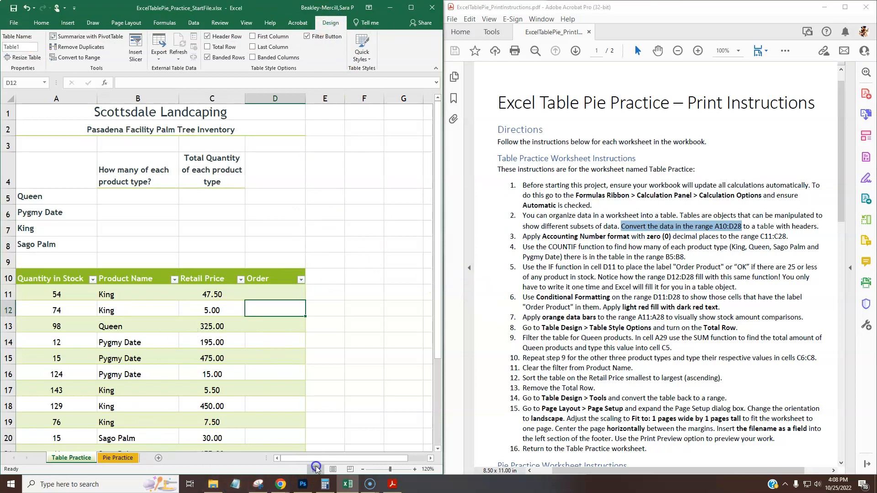
scroll(272, 343, down, 3)
scroll(273, 344, up, 1)
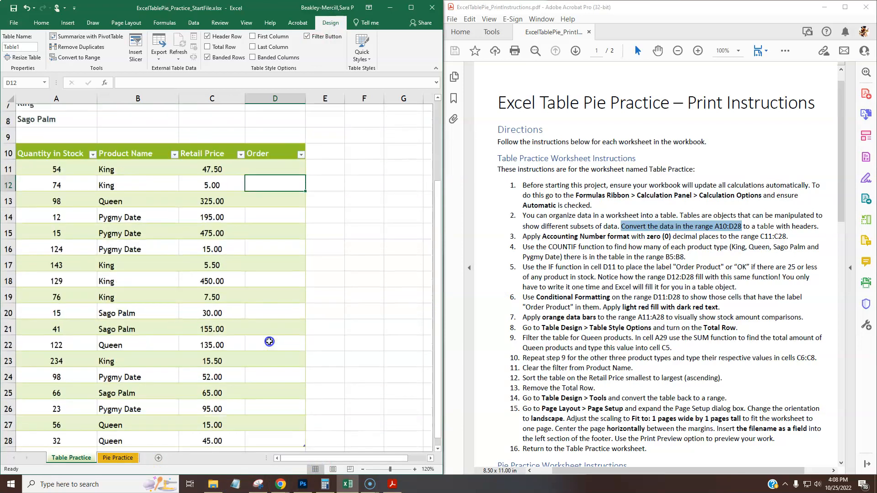
scroll(168, 252, down, 1)
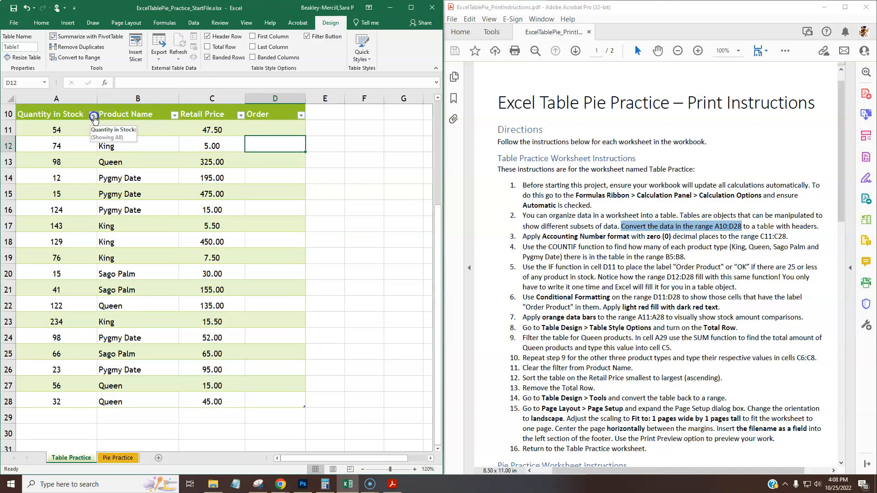
click(93, 117)
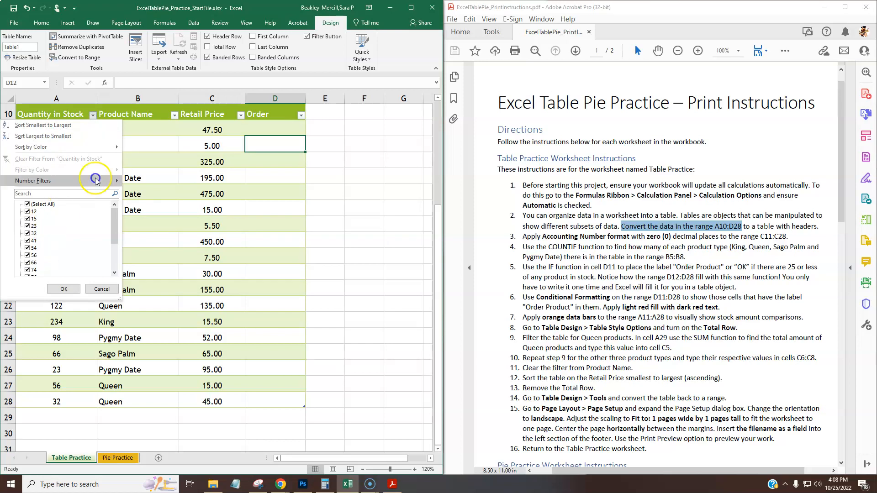
click(64, 289)
scroll(210, 164, up, 1)
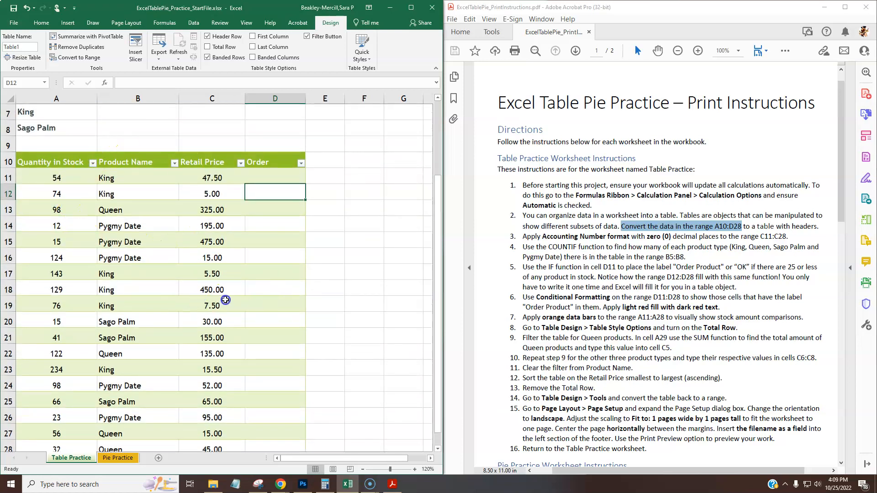
scroll(226, 300, up, 1)
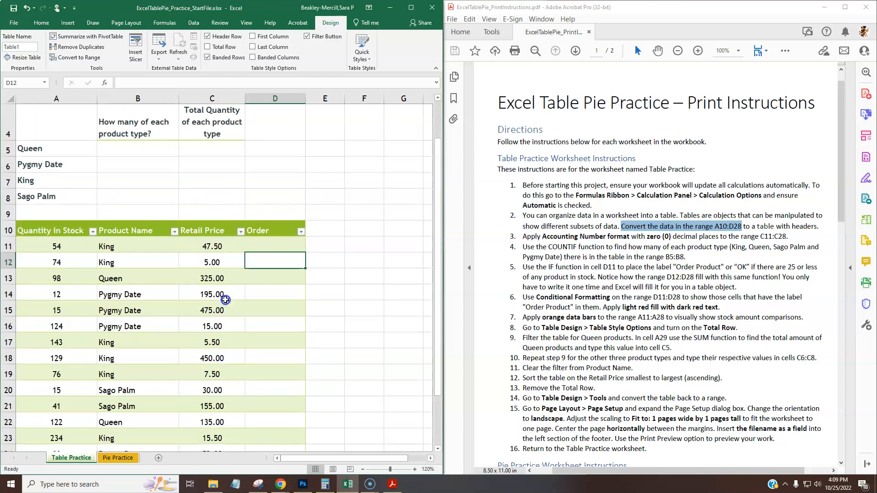
- Apply the Accounting number format to the retail prices in C11:C28, following instruction 3
click(620, 273)
click(544, 288)
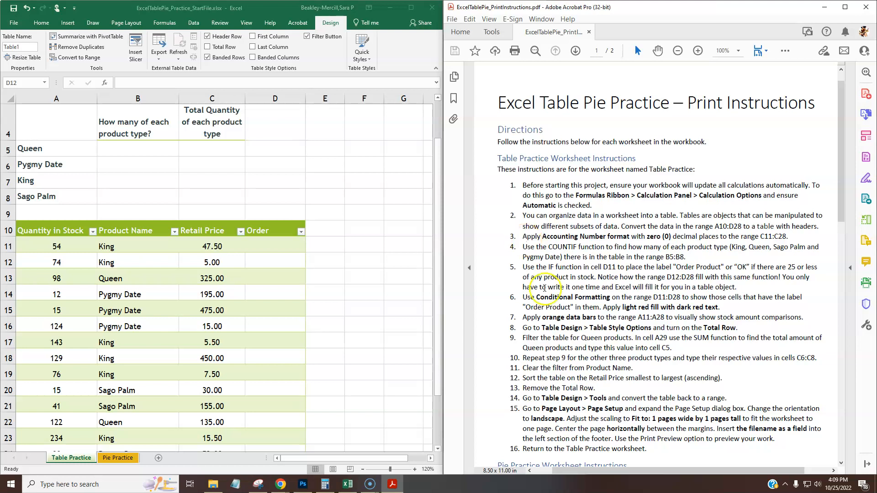
drag(645, 237, 782, 237)
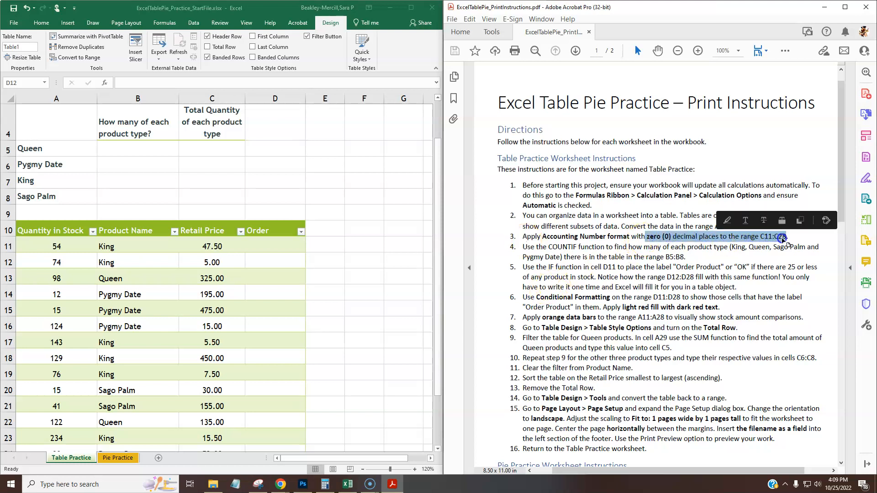
scroll(182, 328, down, 1)
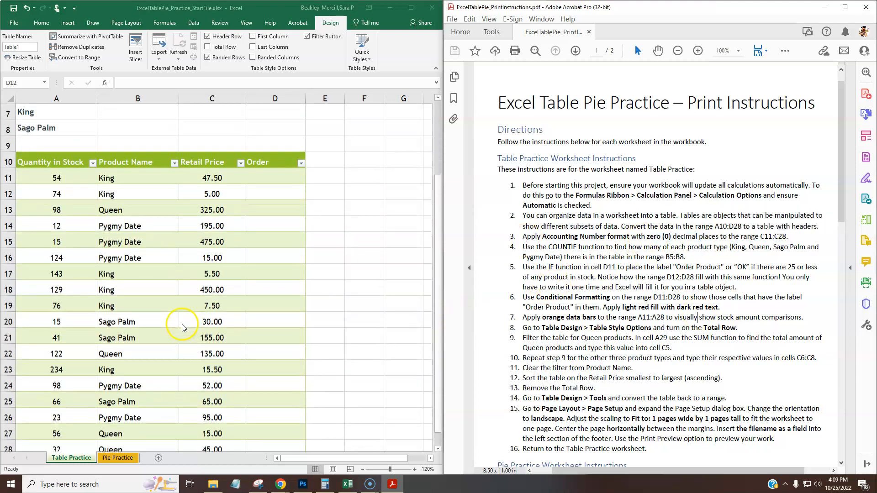
scroll(233, 292, down, 1)
drag(224, 138, 223, 403)
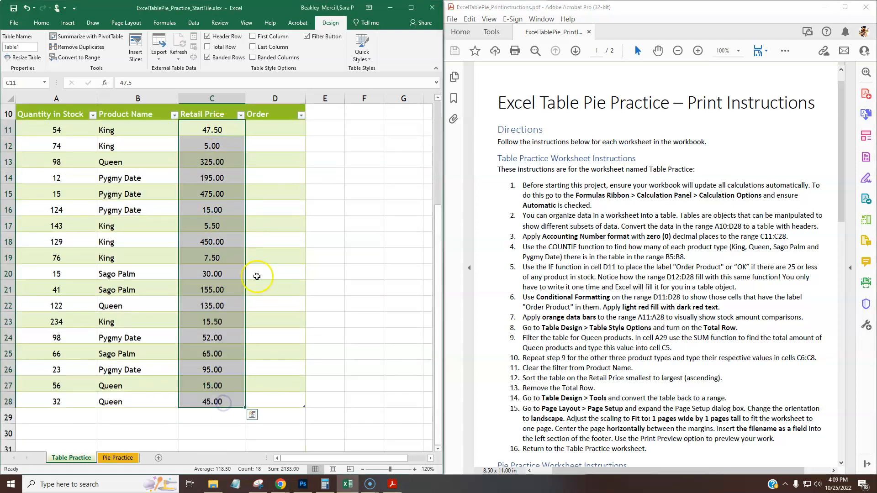
click(42, 22)
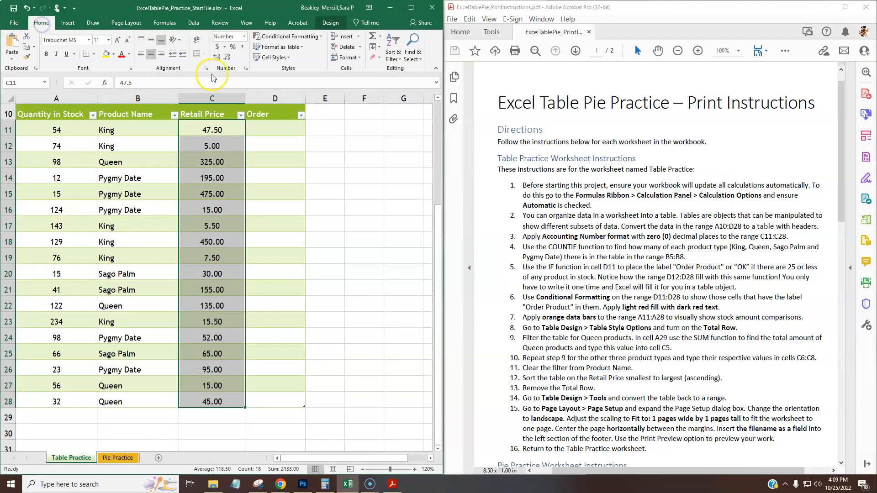
click(217, 47)
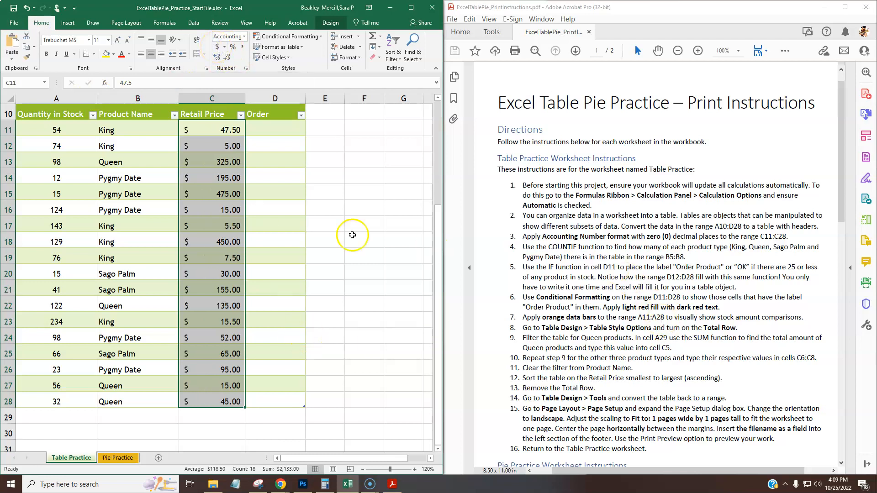
- Save a copy of the workbook in Downloads, replacing StartFile in the file name ExcelTablePie_Practice_StartFile with the student's full name
click(15, 23)
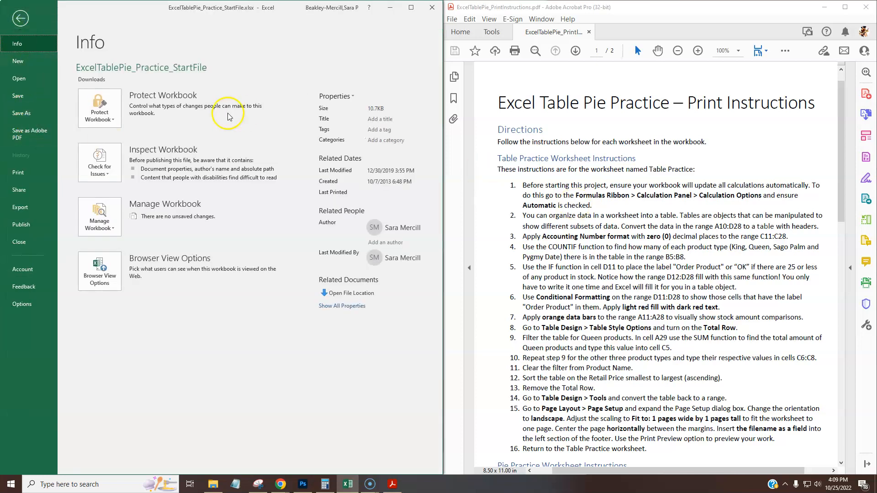
click(17, 473)
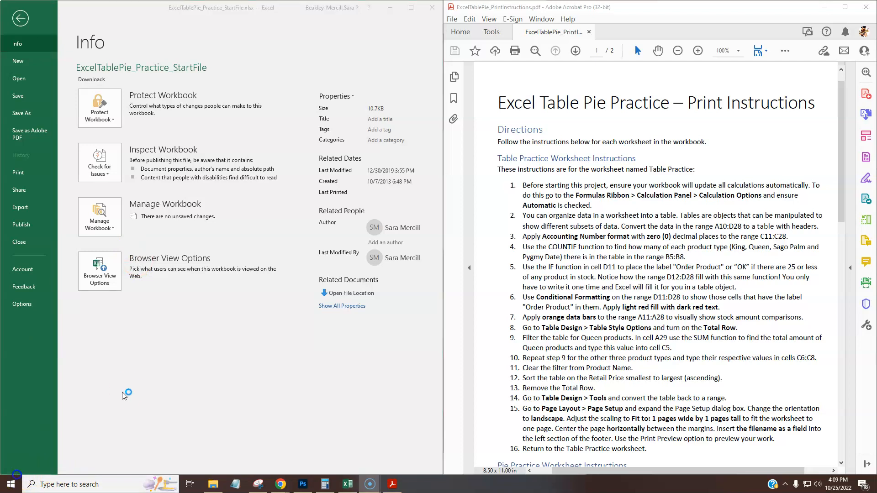
click(31, 115)
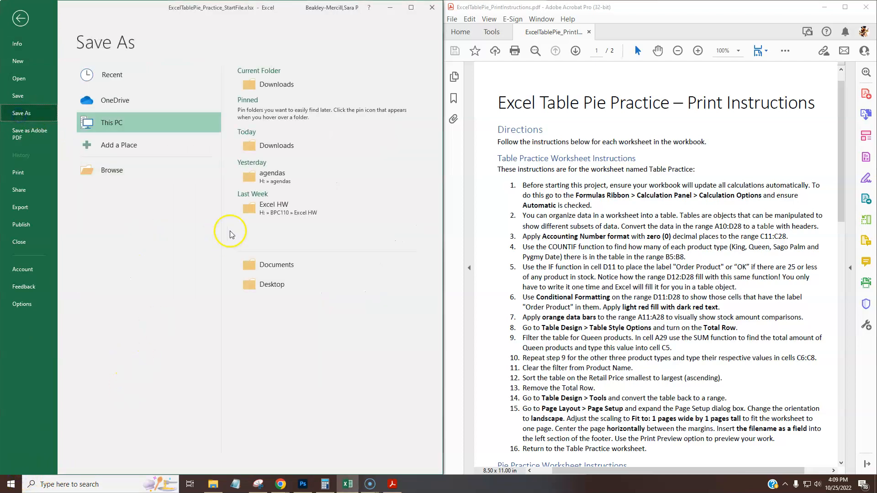
click(254, 87)
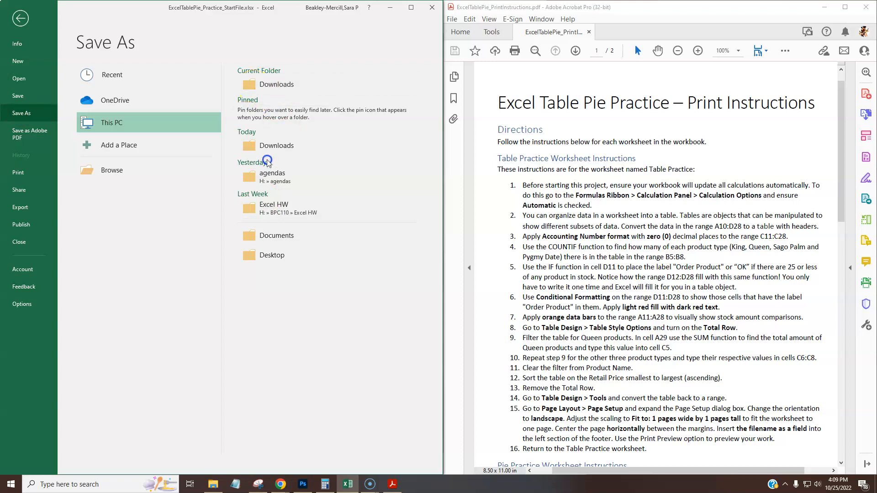
click(120, 183)
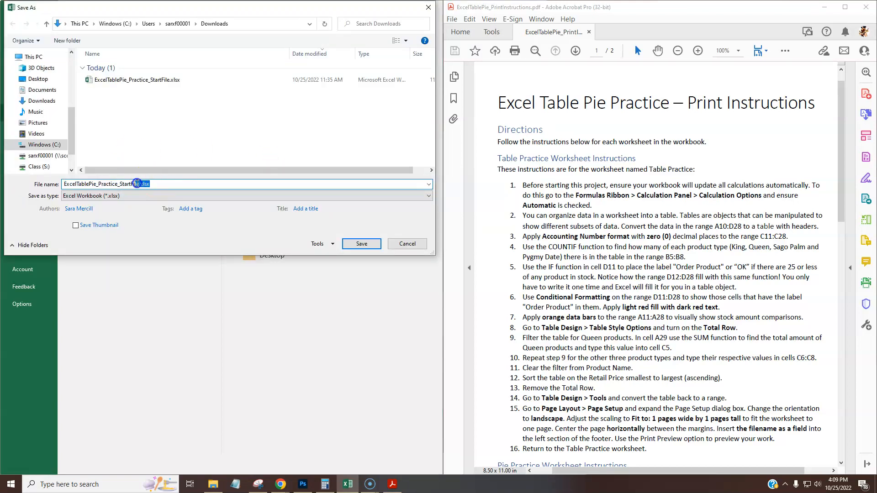
key(BackSpace)
text(Sar)
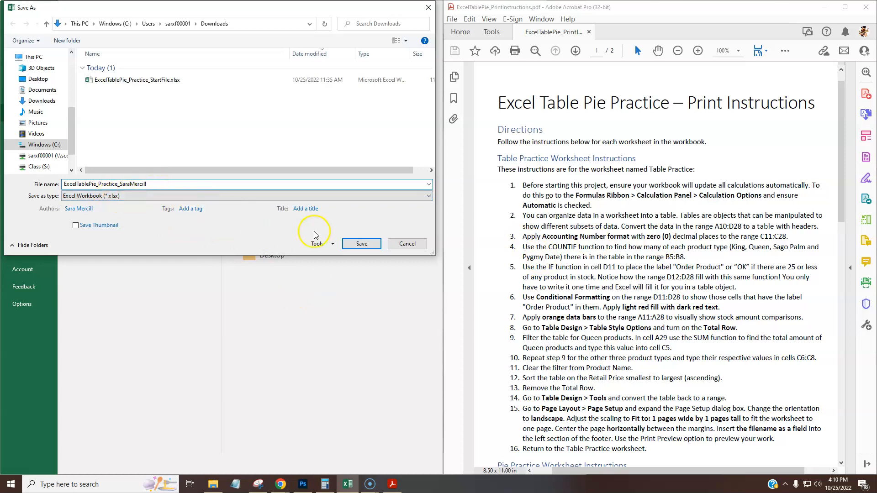
click(357, 244)
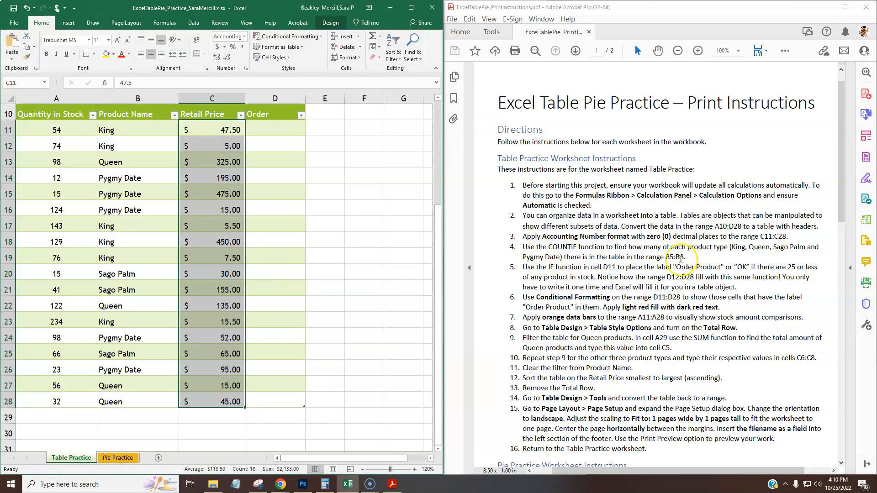
- Read instruction 4 on the COUNTIF function and locate its target range B5:B8 on the Table Practice worksheet
scroll(578, 247, down, 3)
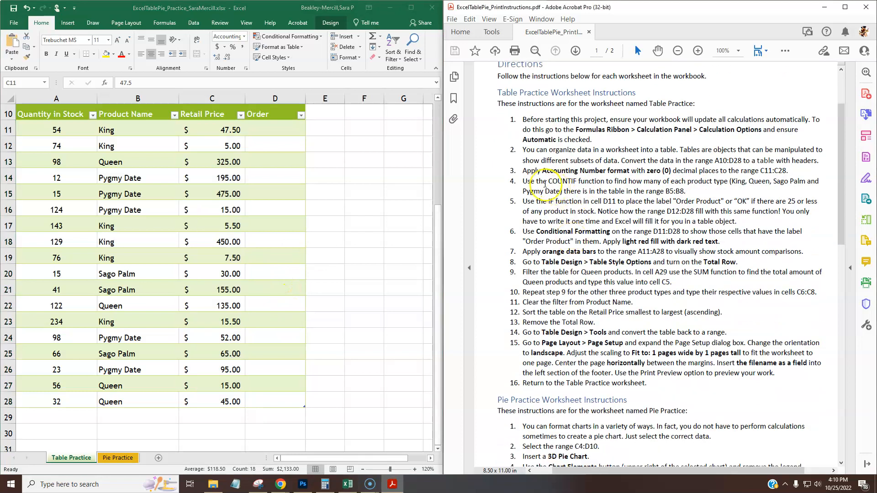
drag(522, 181, 659, 191)
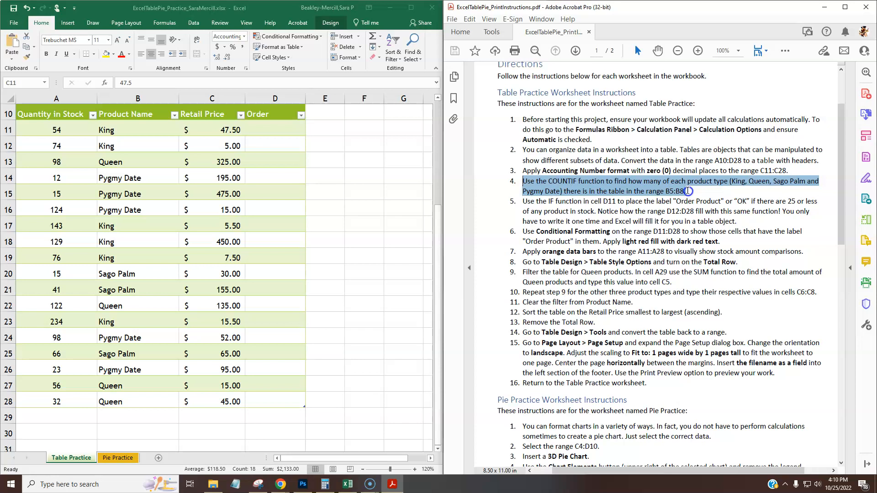
click(177, 199)
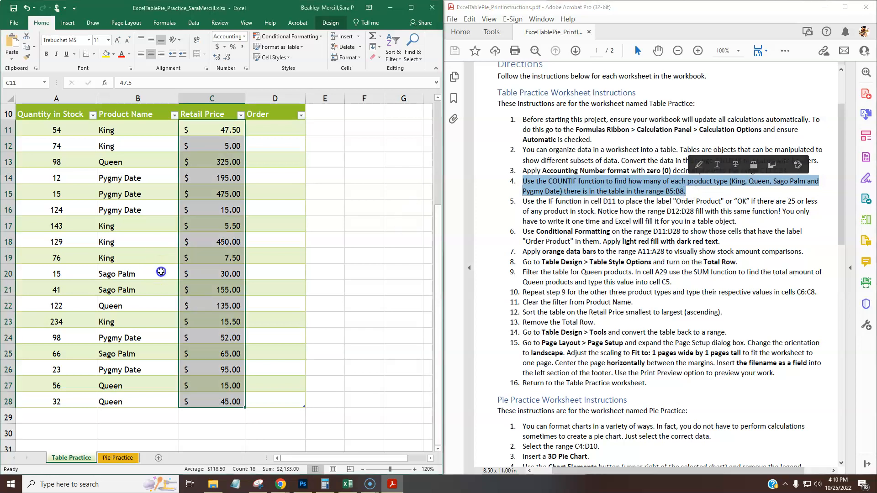
scroll(140, 204, up, 3)
drag(139, 204, 141, 241)
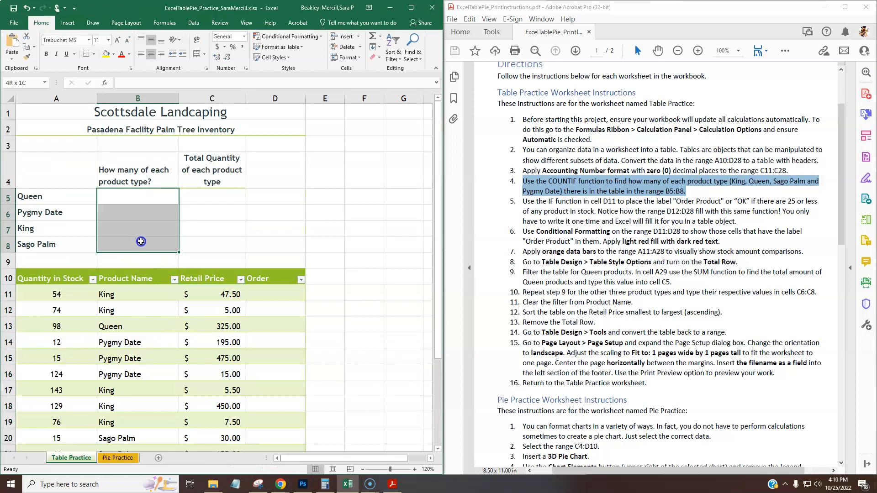
click(214, 246)
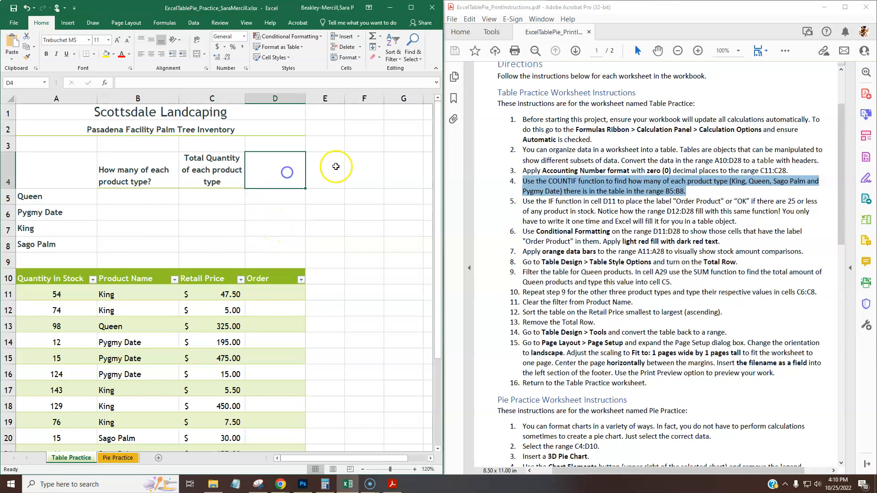
click(366, 174)
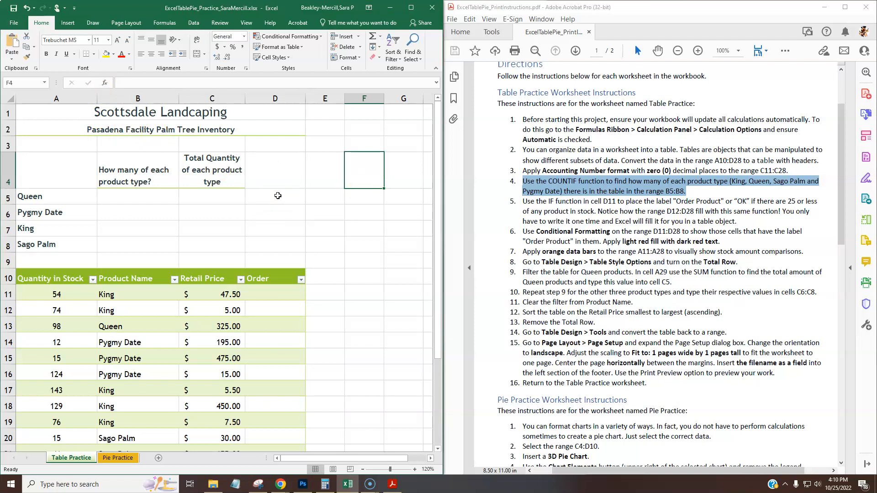
- Review the Count Numbers option, search the function list for COUNTA and view its arguments without inserting it
click(380, 36)
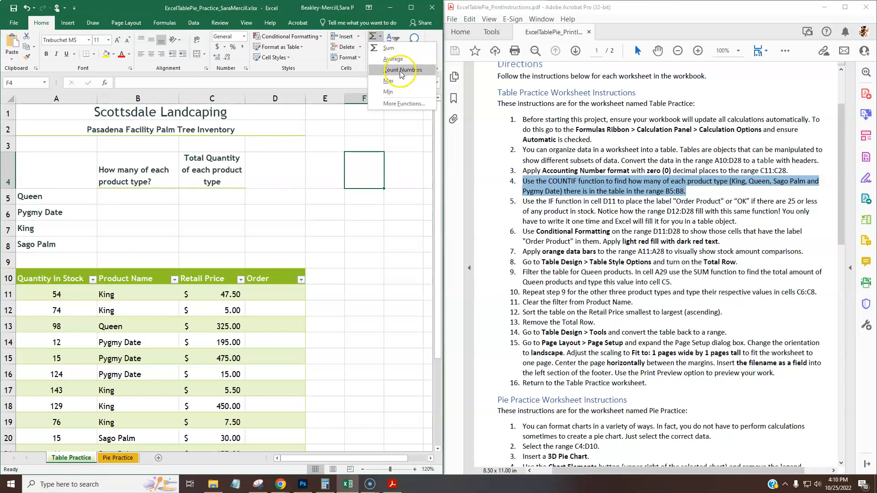
click(370, 169)
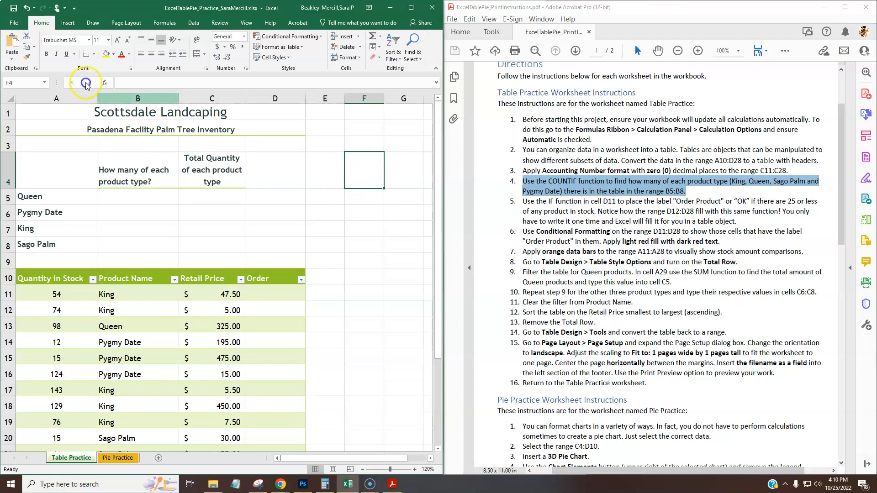
click(104, 82)
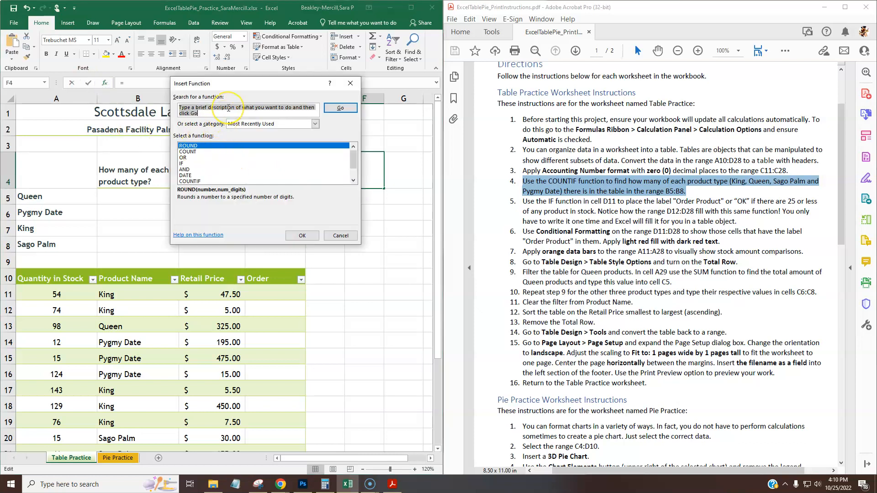
text(counta)
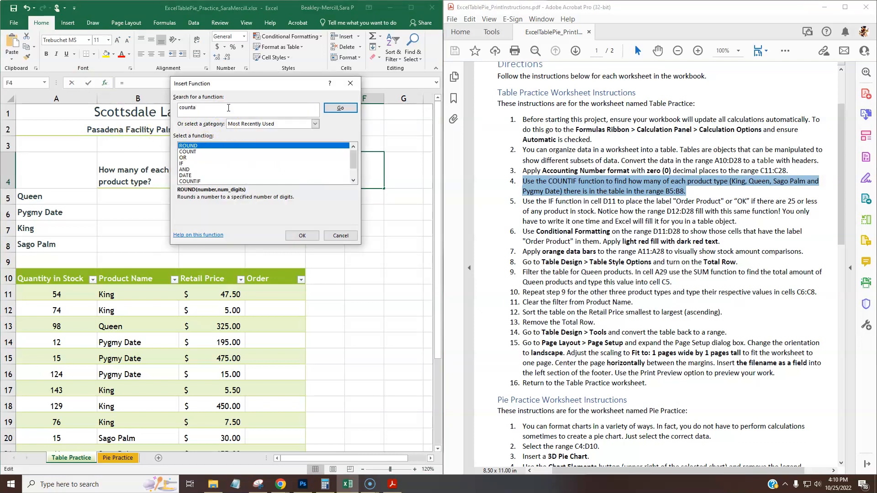
key(Return)
double_click(197, 146)
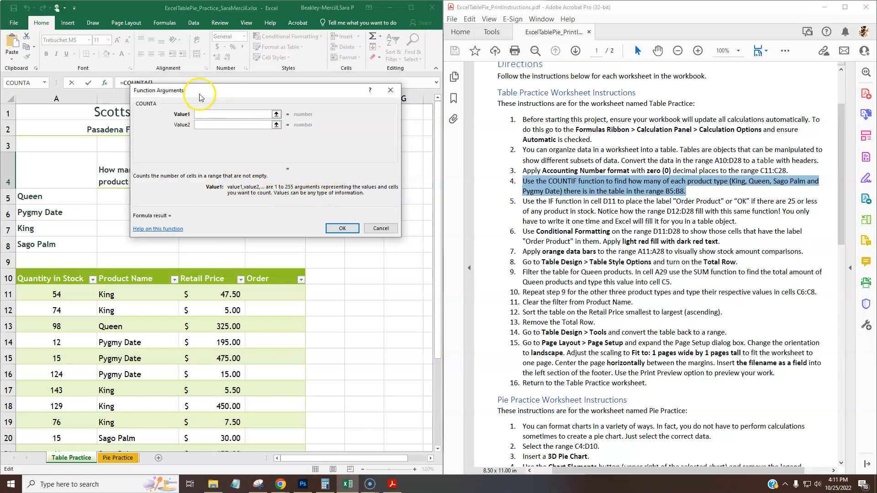
drag(203, 90, 240, 96)
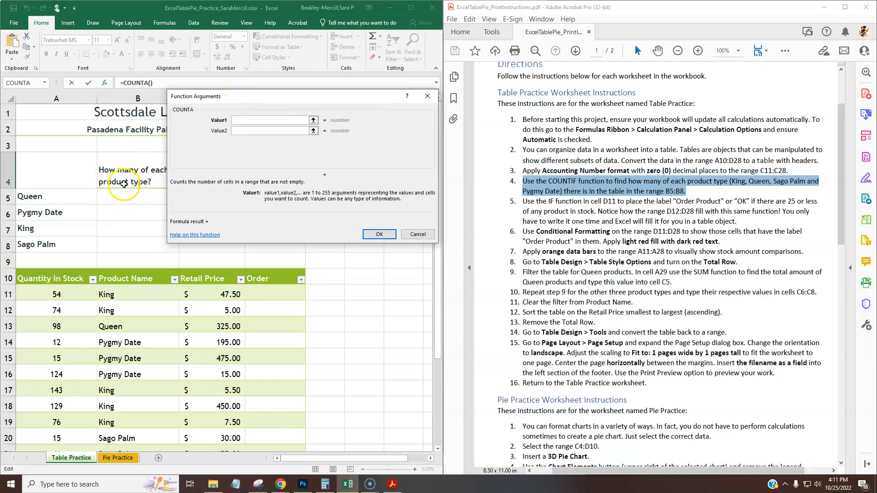
click(417, 234)
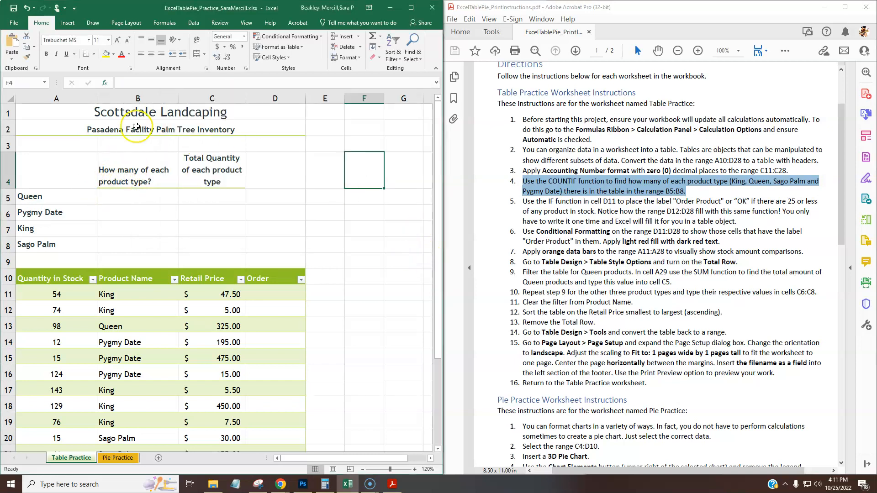
- Search the function list for COUNTIF and view its Range and Criteria arguments without inserting it
click(105, 84)
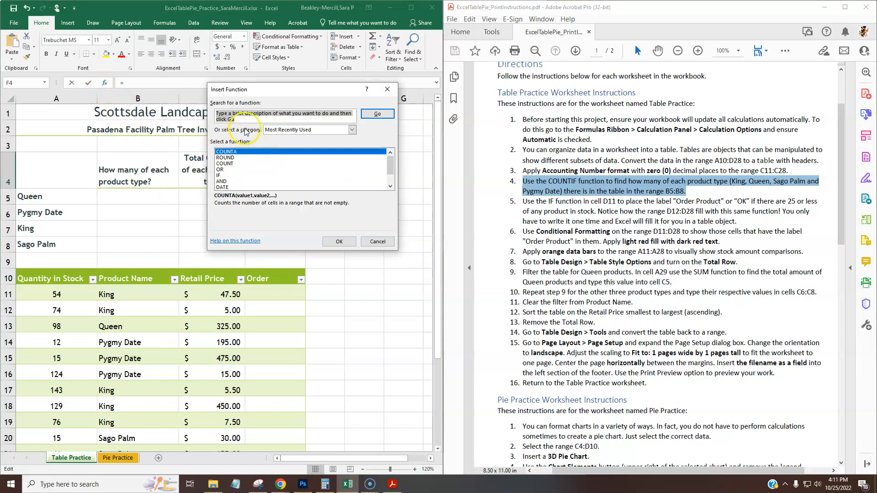
text(countif)
key(Return)
double_click(237, 151)
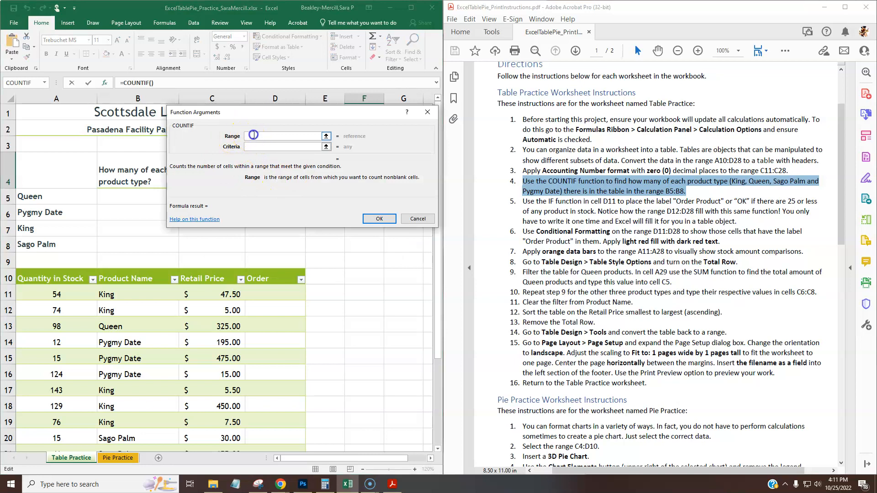
click(264, 146)
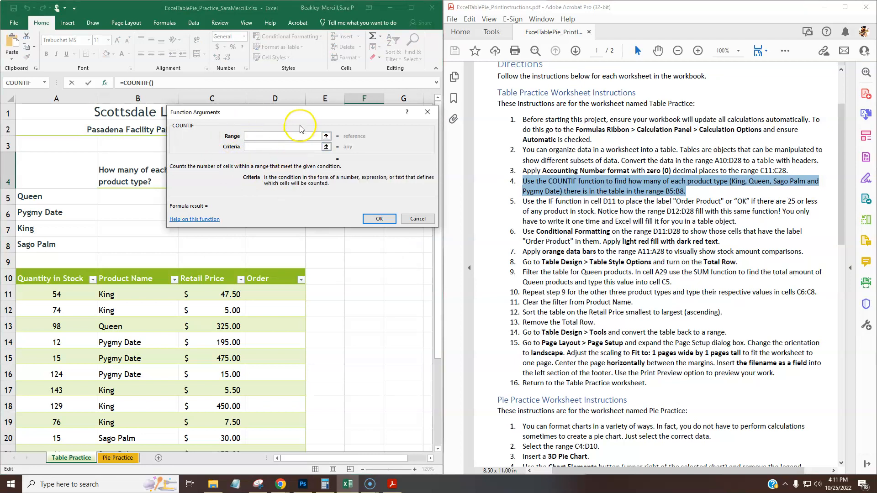
click(417, 219)
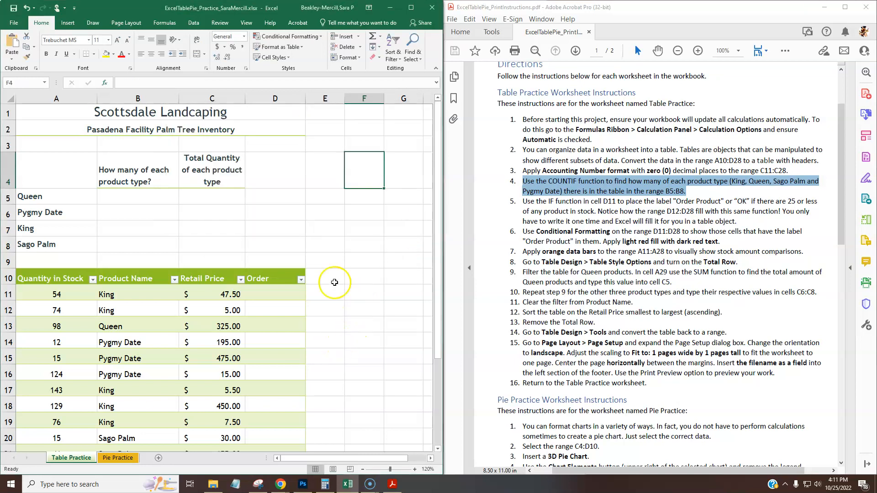
- Select cell B5 for the Queen count and examine the entries in the table's Product Name column
click(147, 196)
scroll(189, 326, down, 2)
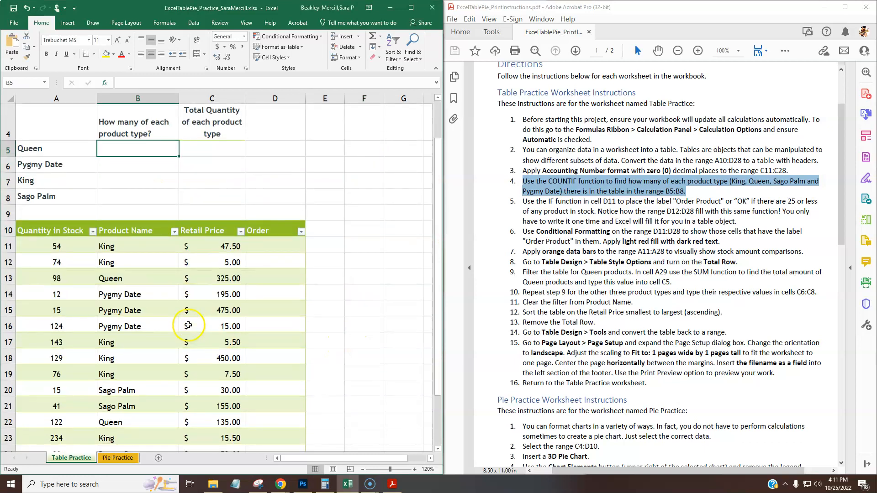
scroll(197, 339, up, 2)
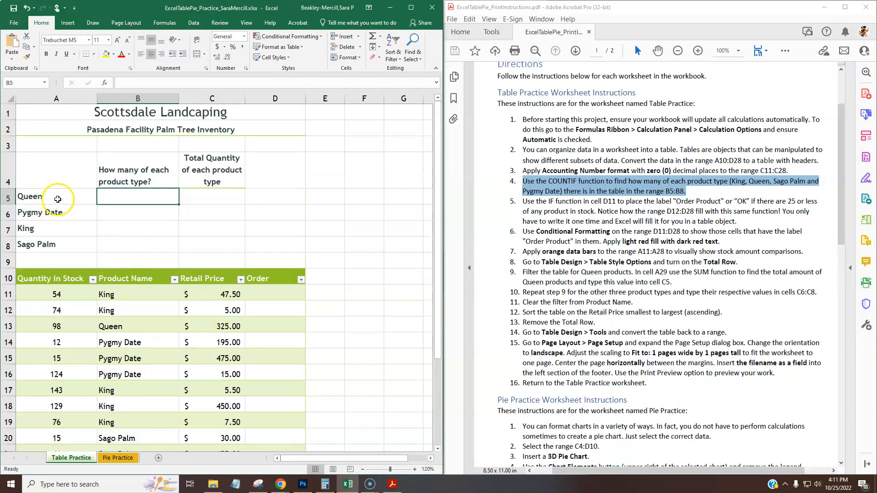
scroll(175, 287, down, 2)
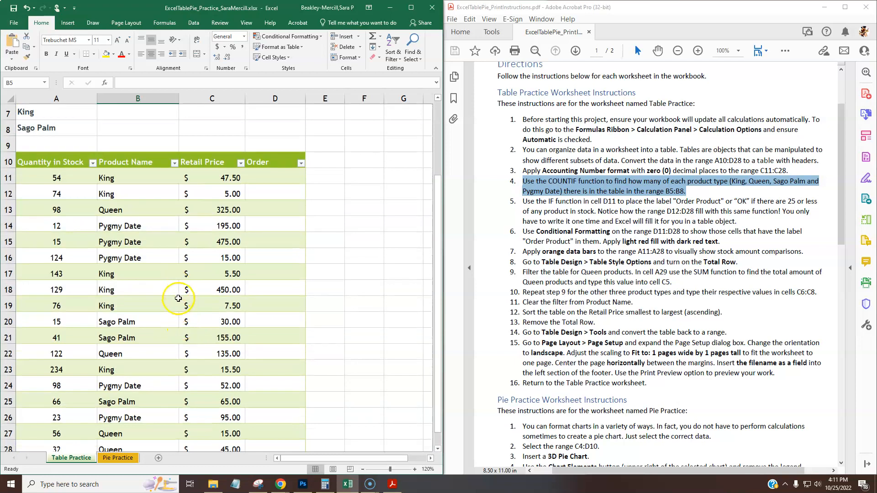
scroll(178, 297, down, 2)
scroll(182, 238, up, 2)
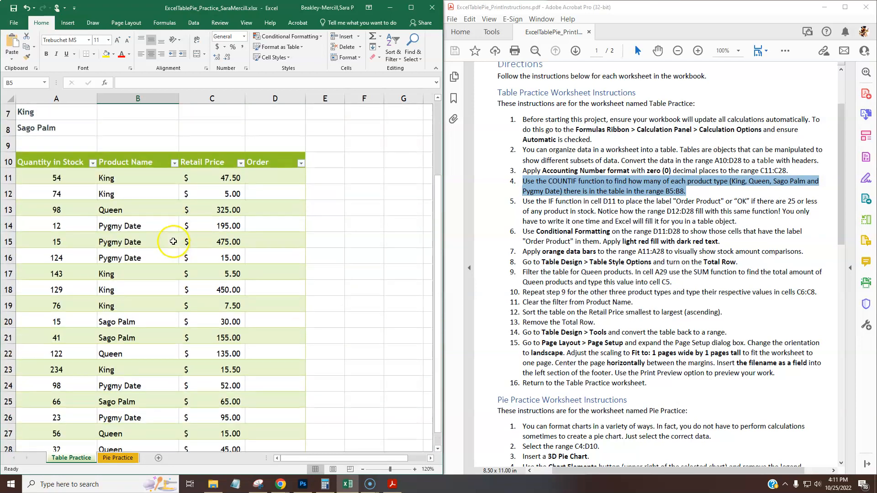
scroll(174, 265, up, 1)
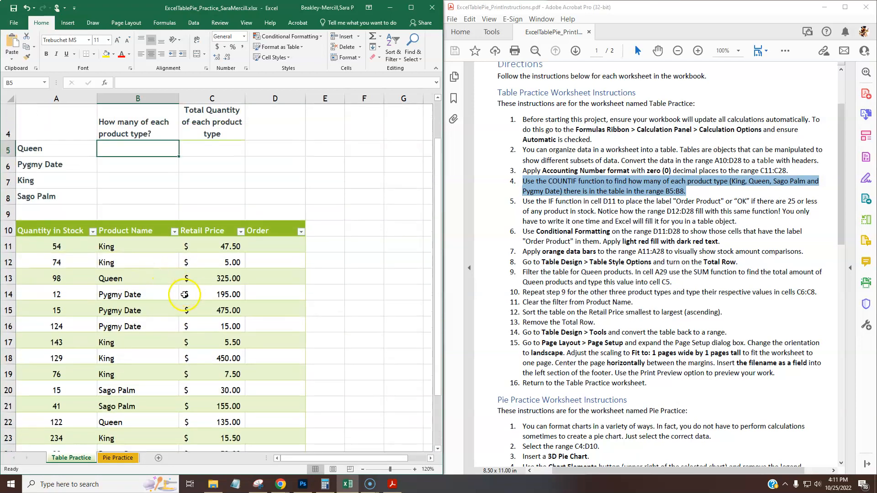
- Compare the product type labels in A5:A8 with the table records down to row 28
scroll(184, 295, up, 1)
scroll(201, 302, down, 2)
scroll(201, 308, up, 2)
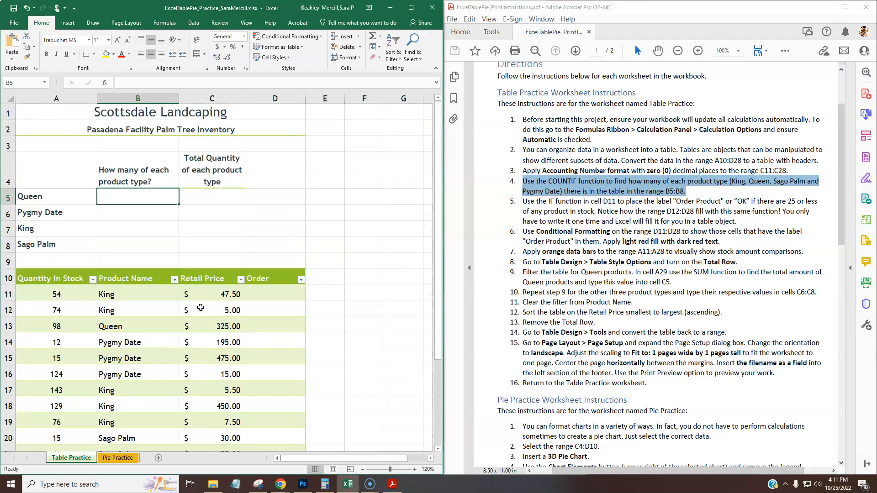
scroll(206, 251, down, 1)
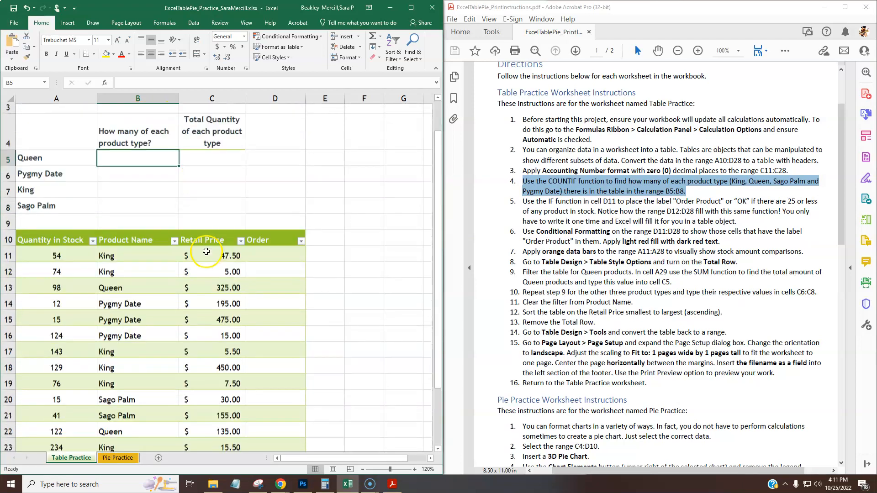
scroll(201, 274, down, 3)
scroll(186, 256, up, 1)
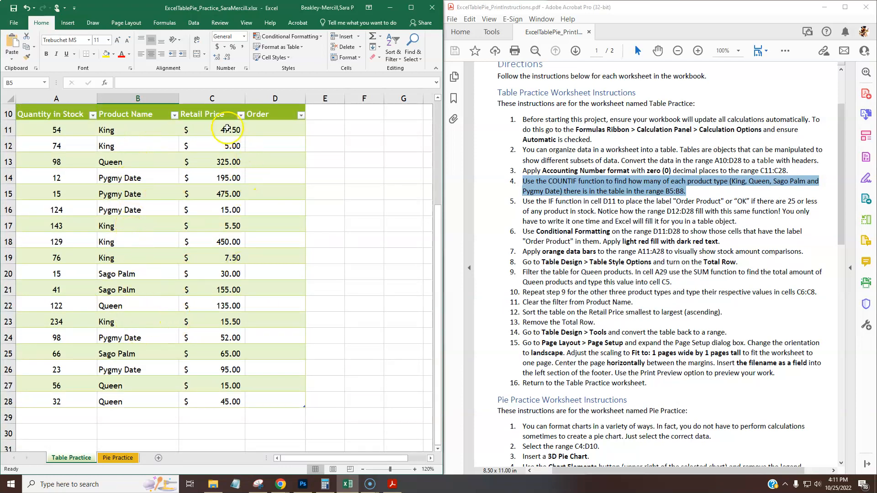
scroll(197, 219, up, 3)
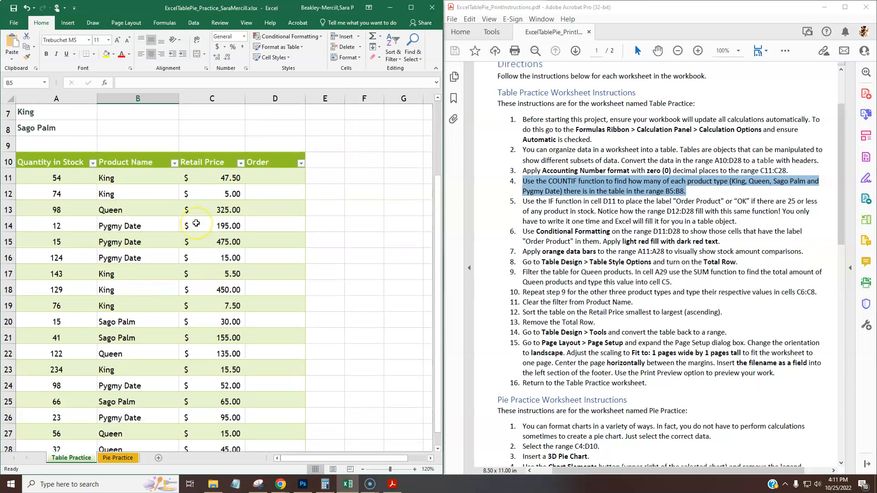
- Count the Queen entries in the Product Name column by hand and enter 4 in cell B5
click(57, 201)
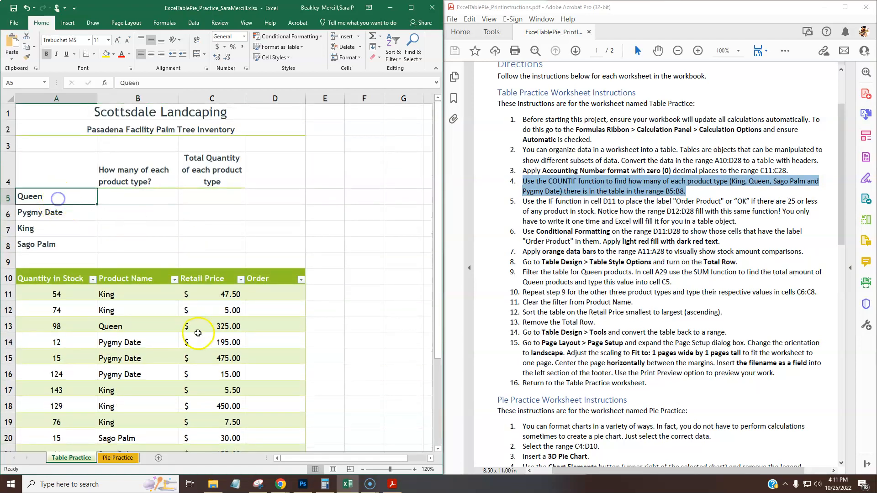
scroll(199, 332, down, 3)
click(141, 164)
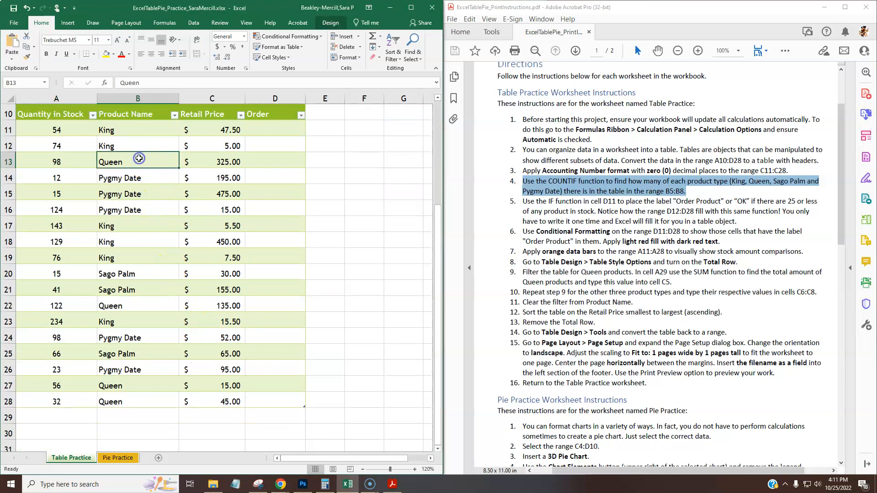
click(124, 304)
click(121, 385)
click(127, 402)
scroll(155, 179, up, 3)
click(127, 196)
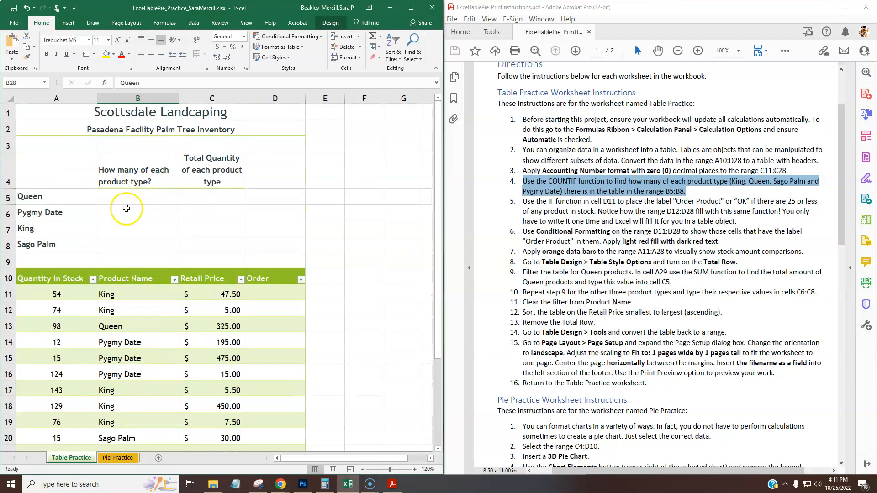
text(4)
key(Return)
scroll(235, 279, down, 1)
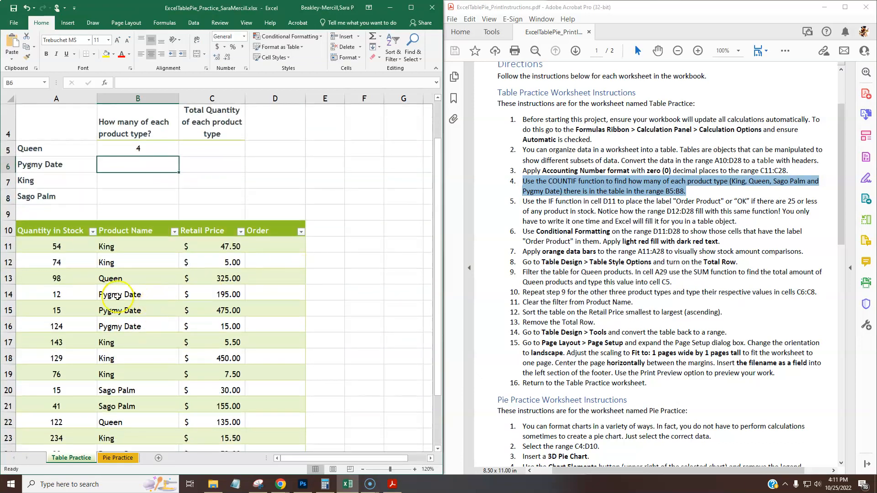
click(8, 277)
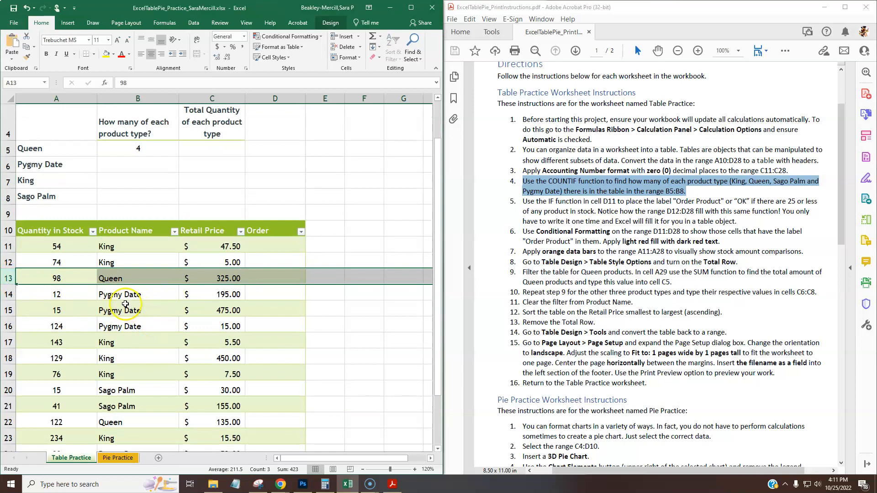
click(8, 310)
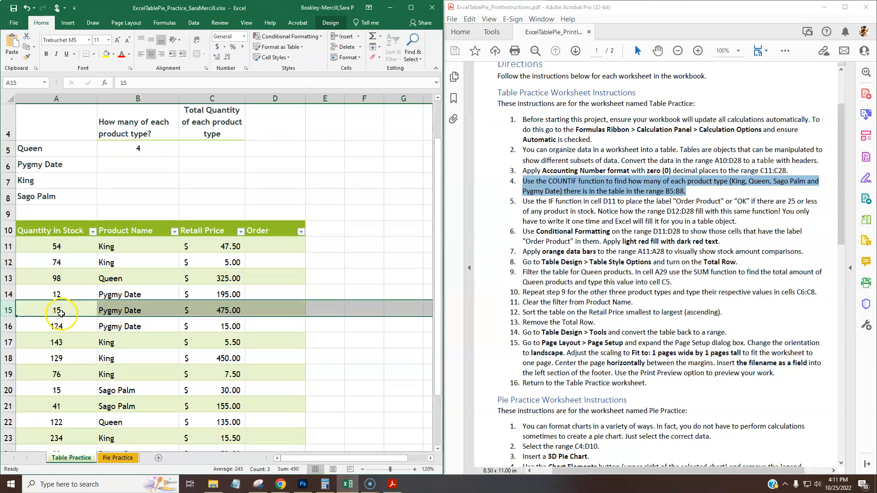
- Clear the typed count from B5, search the function list for COUNTIF and open its arguments for that cell
click(137, 147)
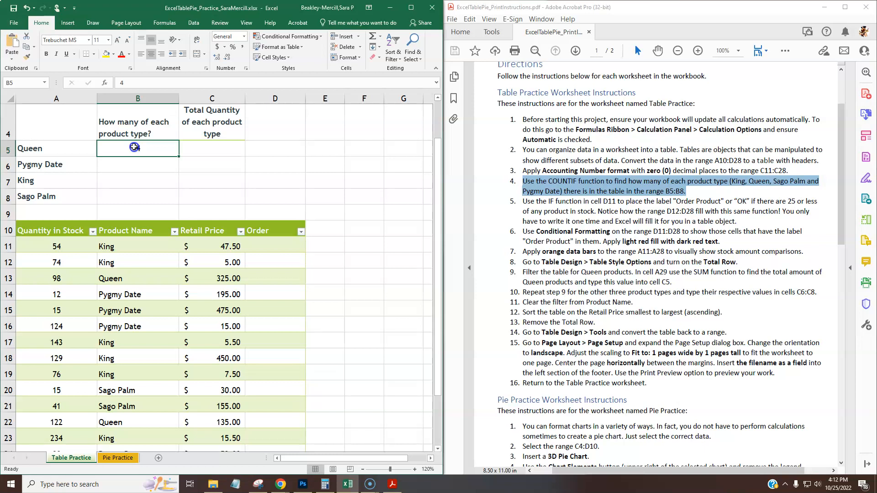
click(146, 163)
click(145, 148)
click(108, 84)
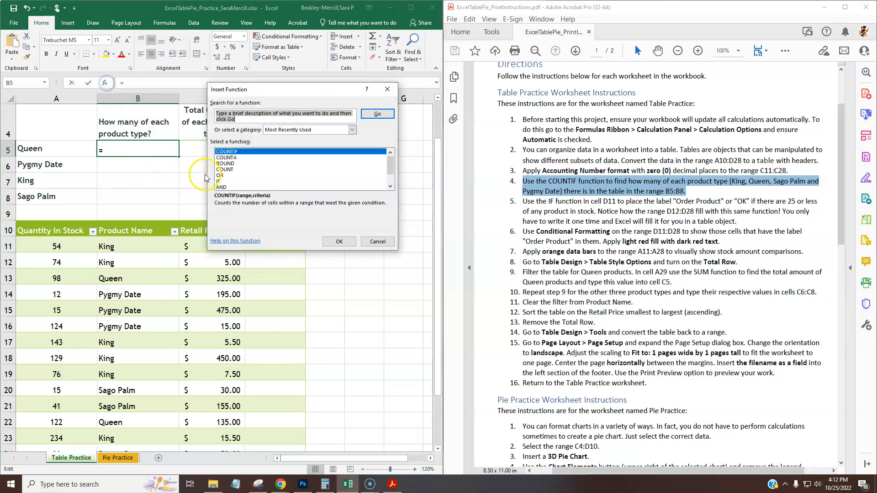
text(countif)
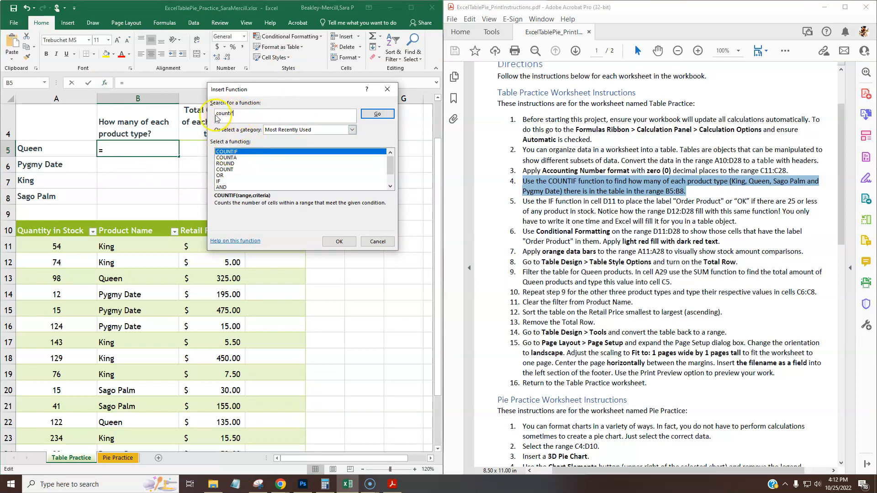
click(377, 114)
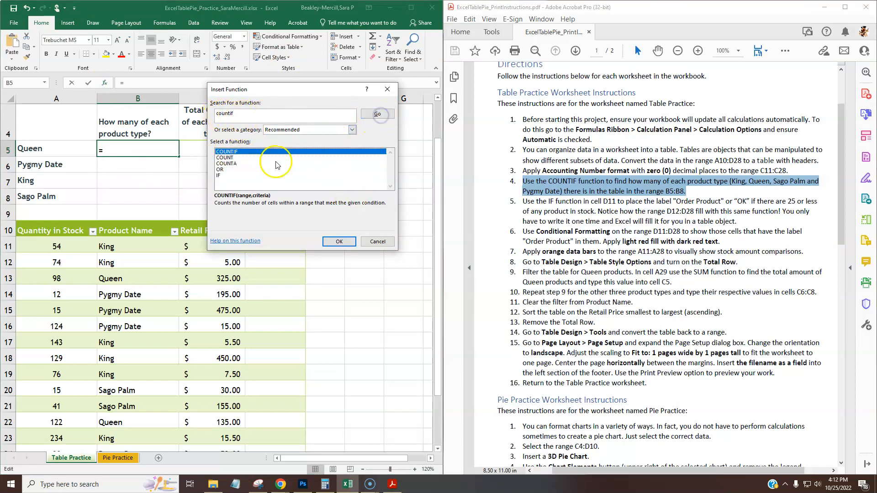
double_click(236, 153)
drag(314, 109, 443, 86)
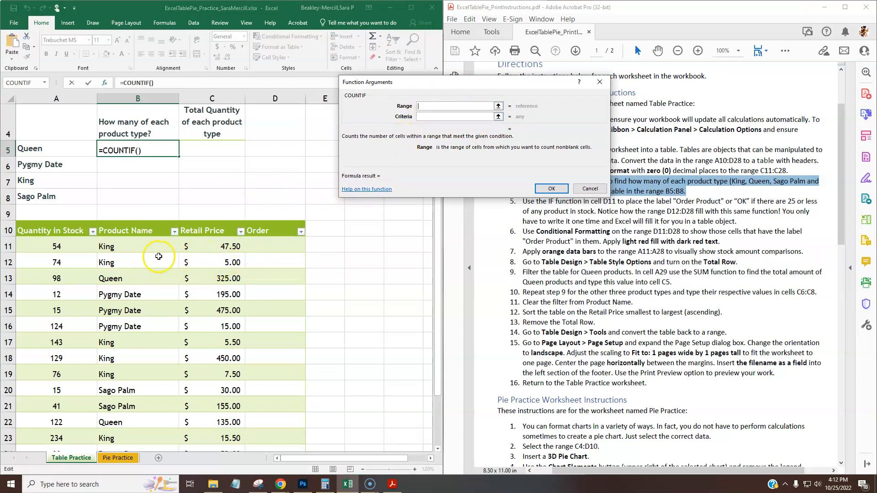
- Pick the Product Name cells B11 through B28 in the table as the COUNTIF range
drag(141, 246, 127, 452)
drag(132, 463, 141, 417)
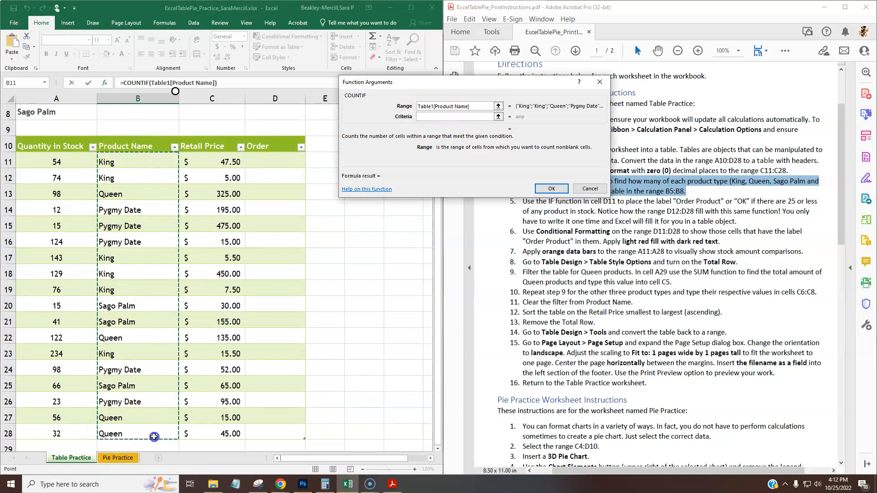
click(472, 106)
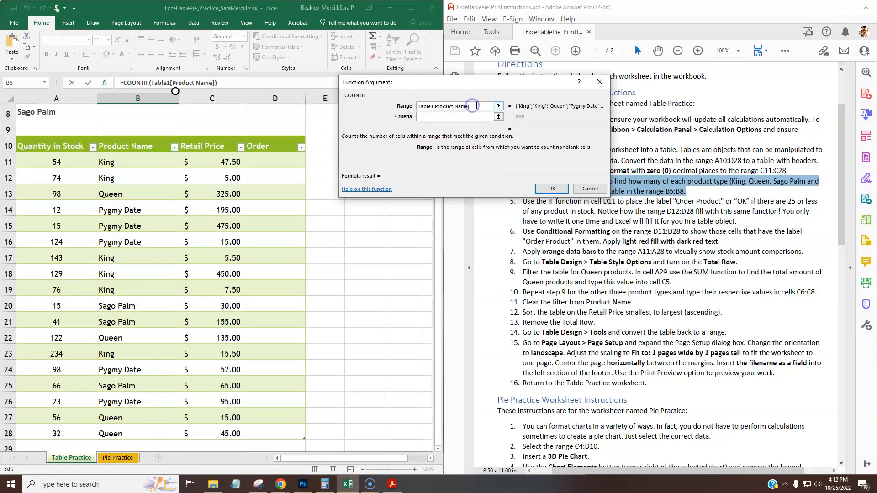
click(442, 107)
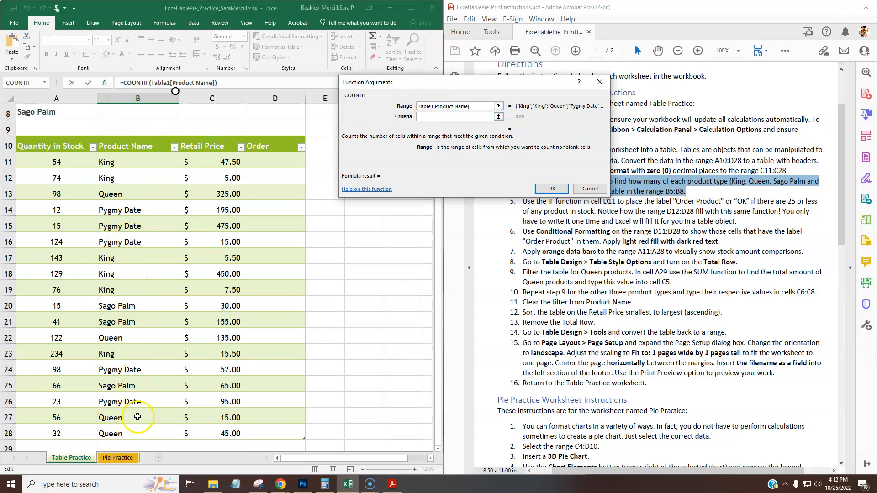
- Replace the COUNTIF range reference with b11:b28
drag(484, 106, 389, 110)
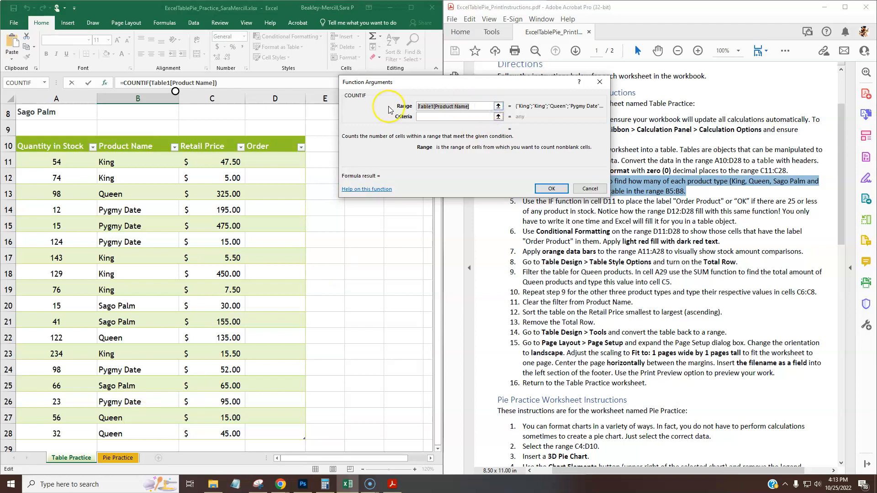
text(b11)
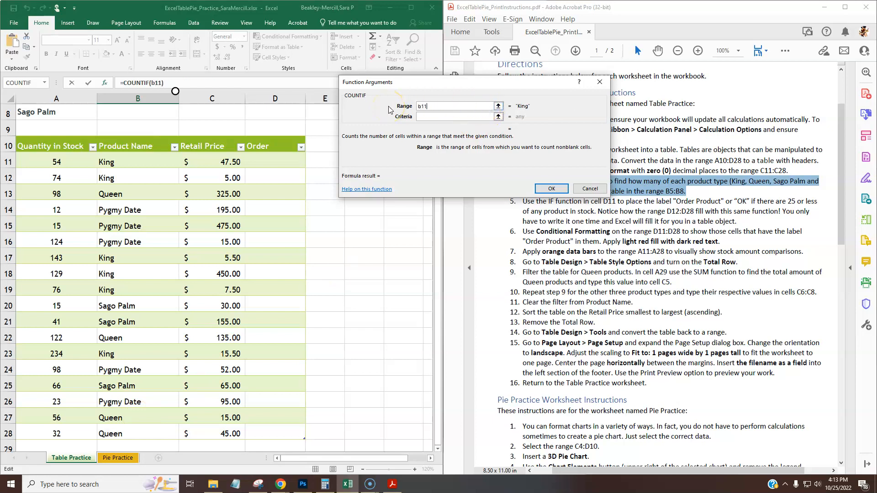
text(:b28)
click(548, 116)
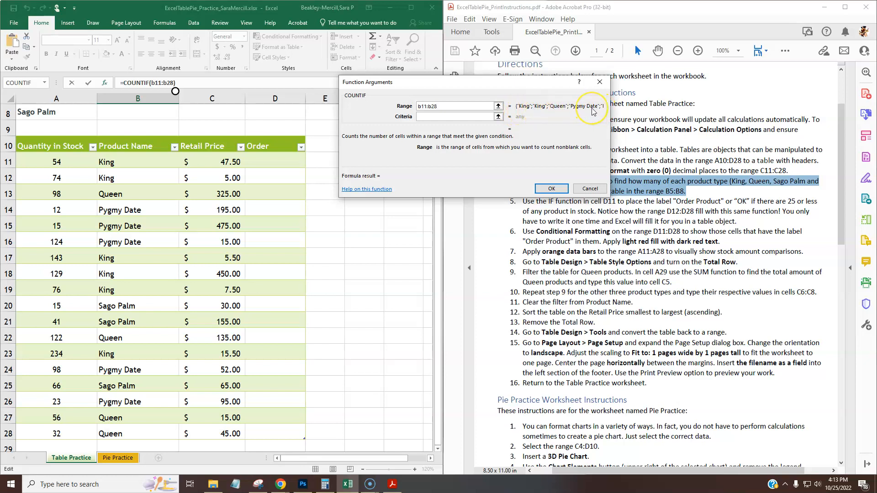
- Try Queen without quotation marks as the COUNTIF criteria and remove it again
click(472, 118)
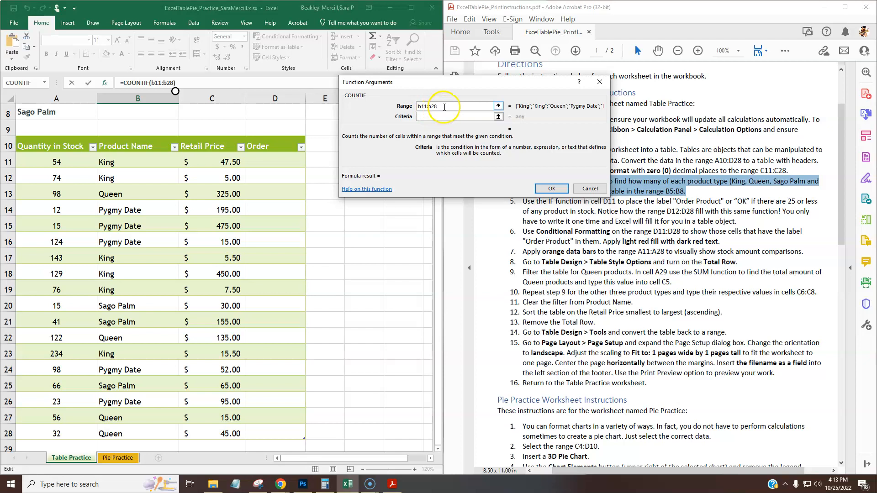
click(433, 117)
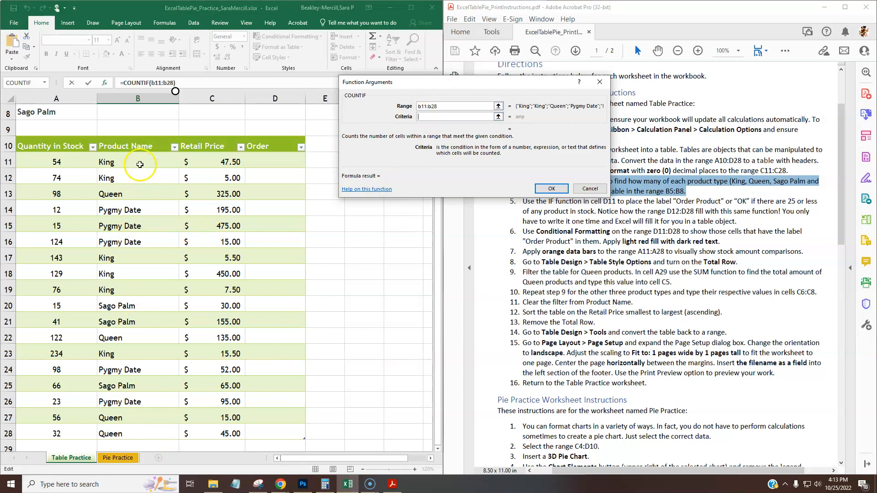
scroll(146, 188, up, 2)
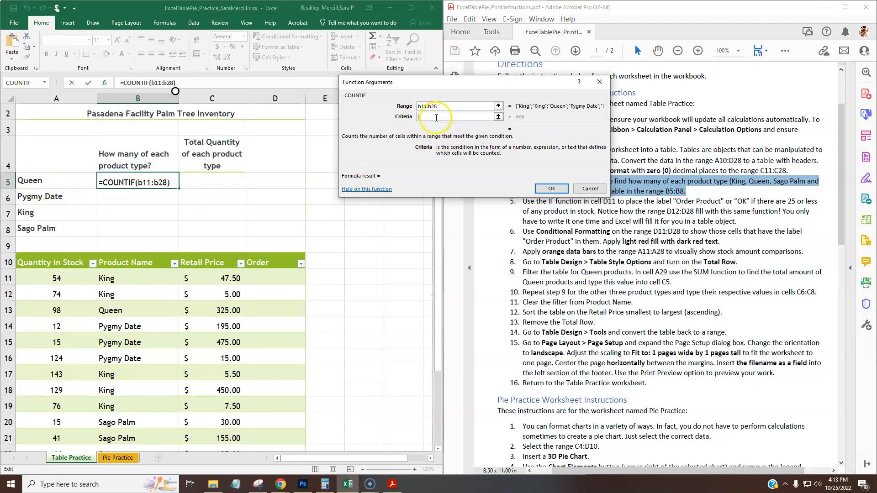
text(Queen)
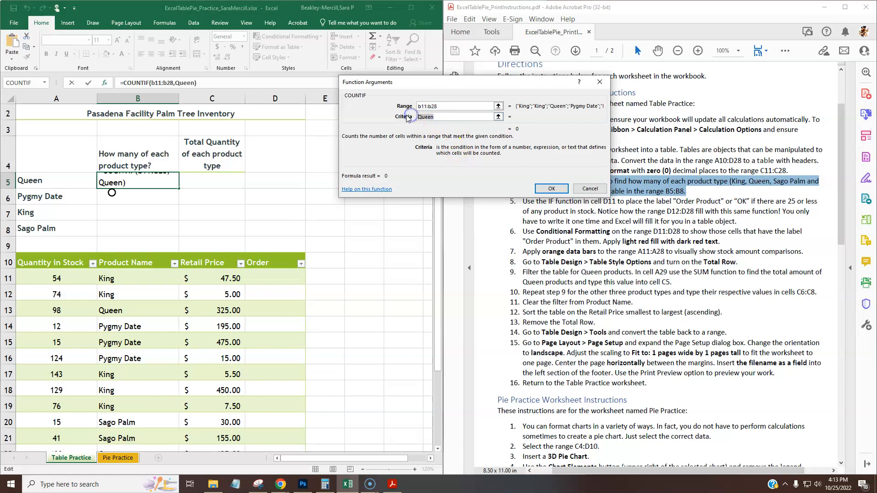
key(BackSpace)
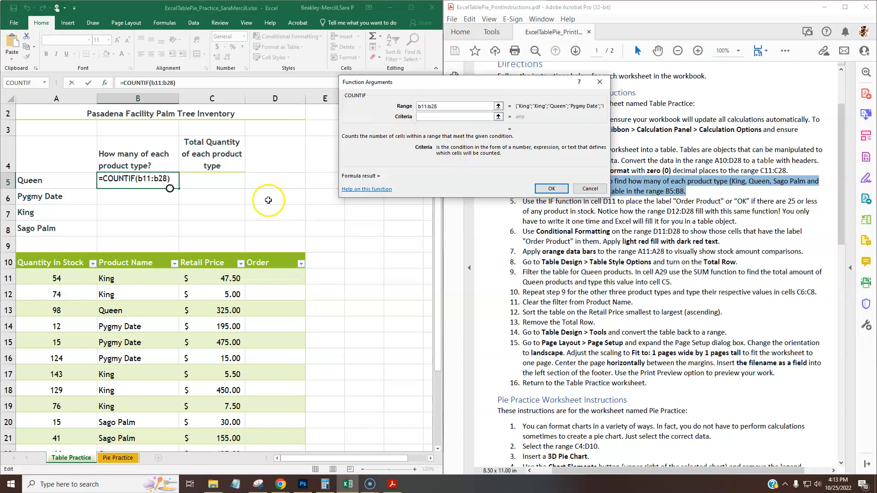
- Try the Queen entry in cell B13 as the COUNTIF criteria
click(148, 314)
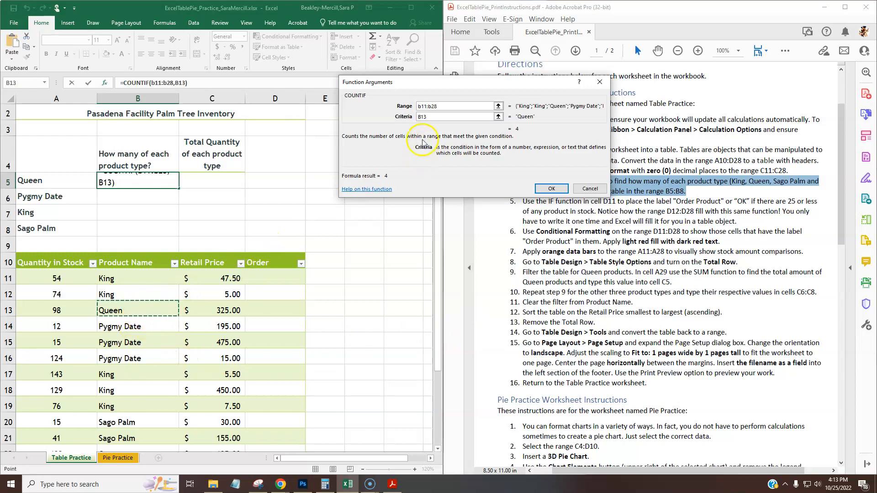
scroll(255, 269, up, 1)
scroll(188, 338, down, 1)
scroll(148, 340, down, 1)
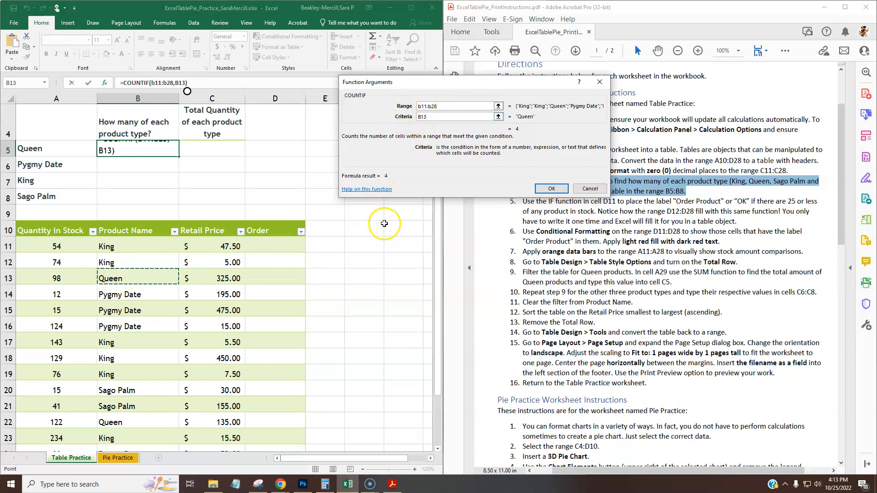
- Set the COUNTIF criteria to "Queen" in quotation marks, insert the formula and review it in cell B5
click(398, 121)
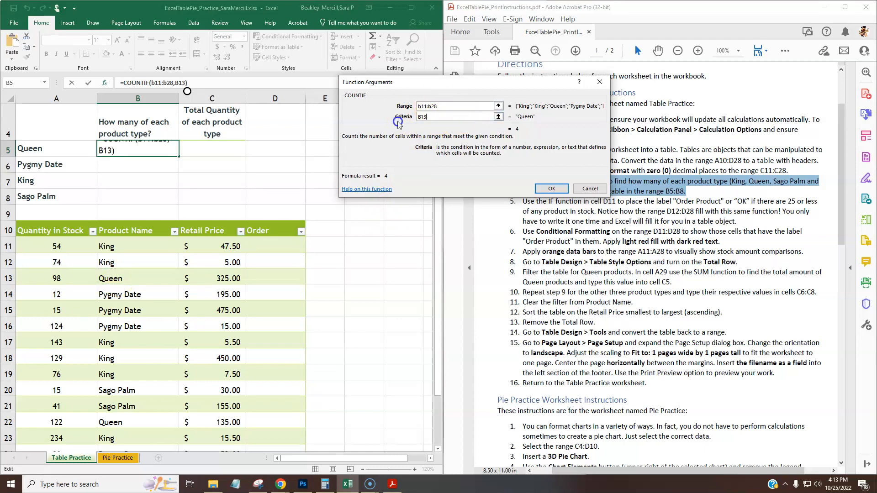
key(BackSpace)
key(BackSpace)
text(Queen)
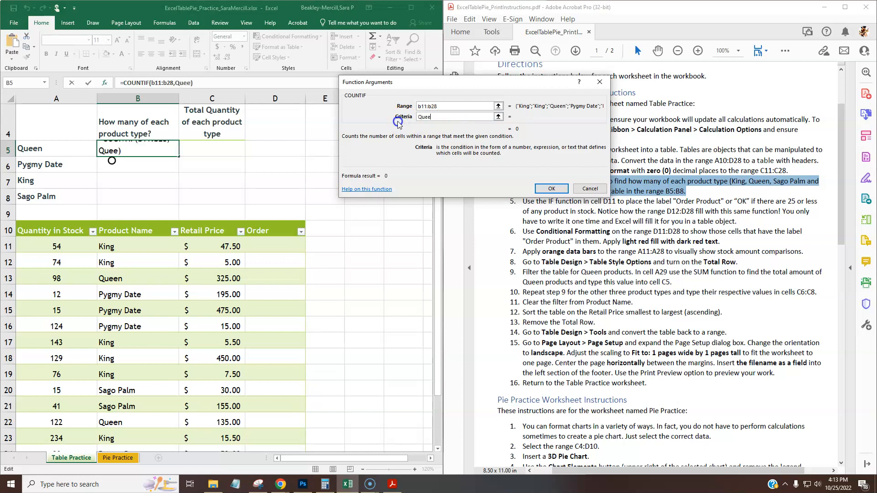
click(448, 106)
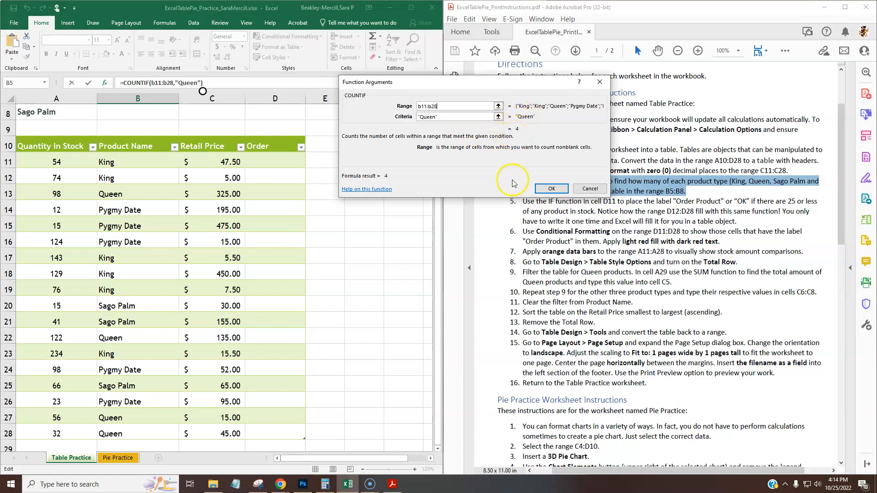
click(551, 189)
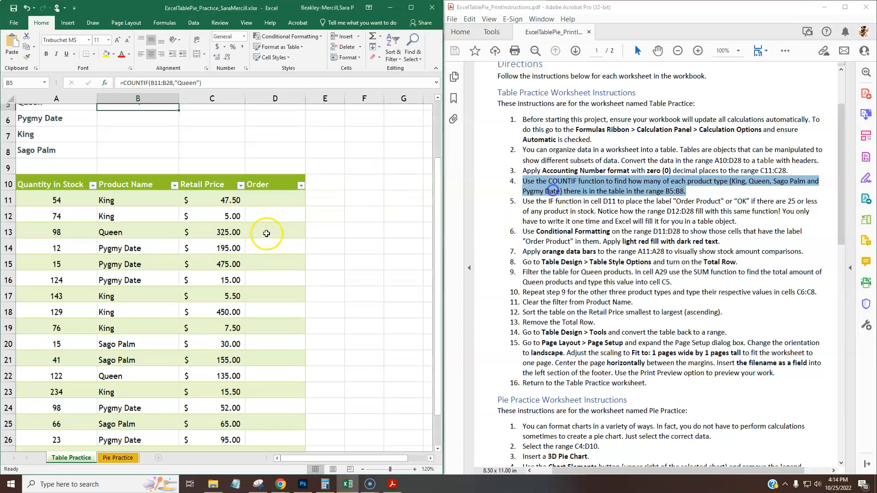
scroll(120, 183, up, 1)
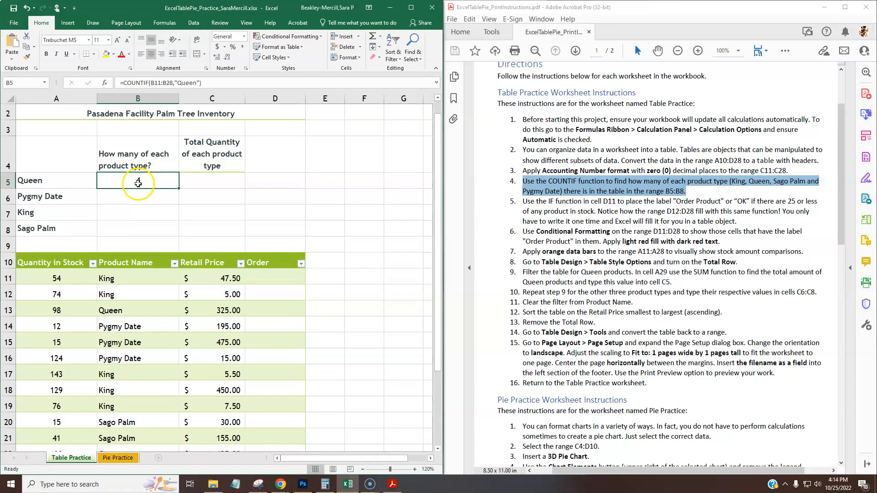
click(136, 196)
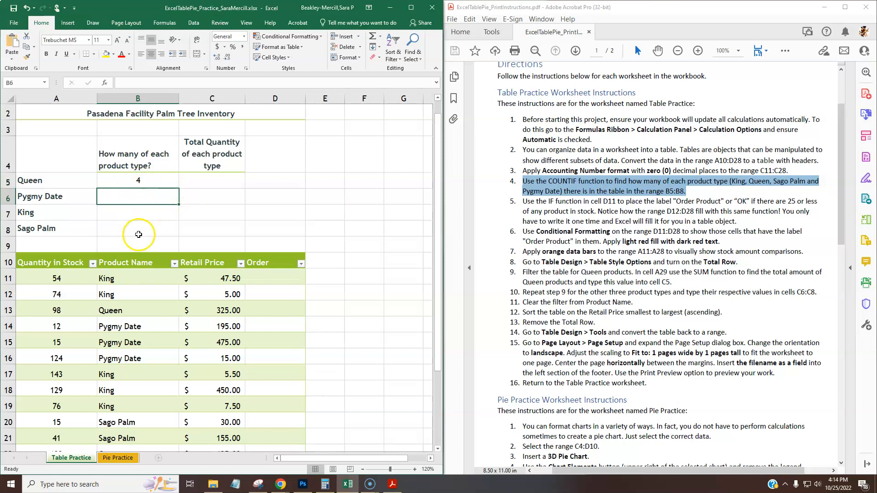
click(146, 180)
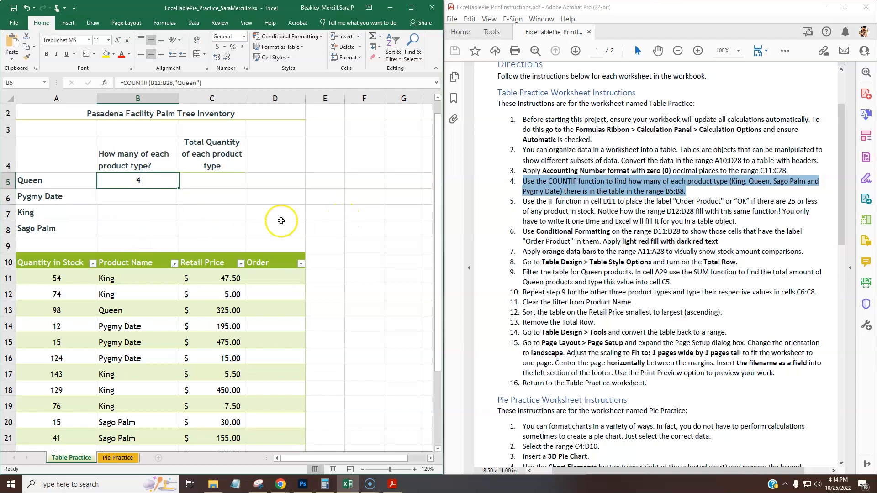
- Fill the COUNTIF formula from B5 down through B8 and review the copied formulas in B6, B7 and B8
drag(179, 189, 174, 237)
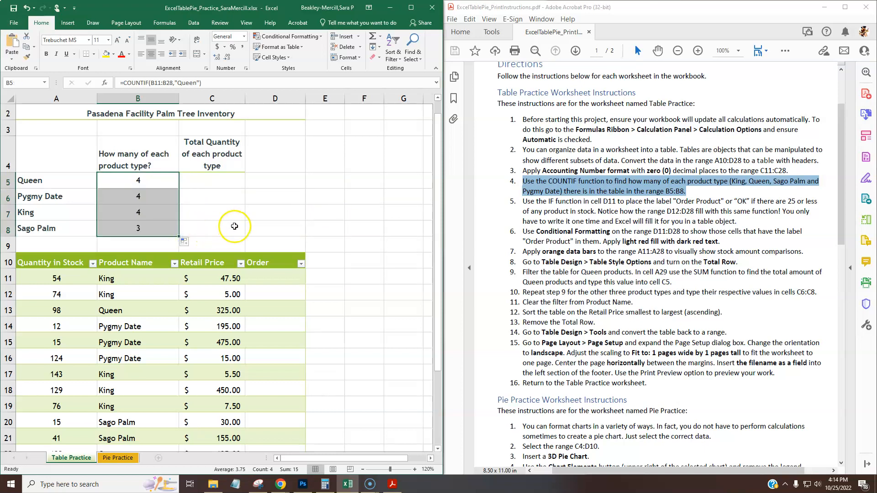
click(205, 224)
click(155, 198)
click(155, 213)
click(152, 229)
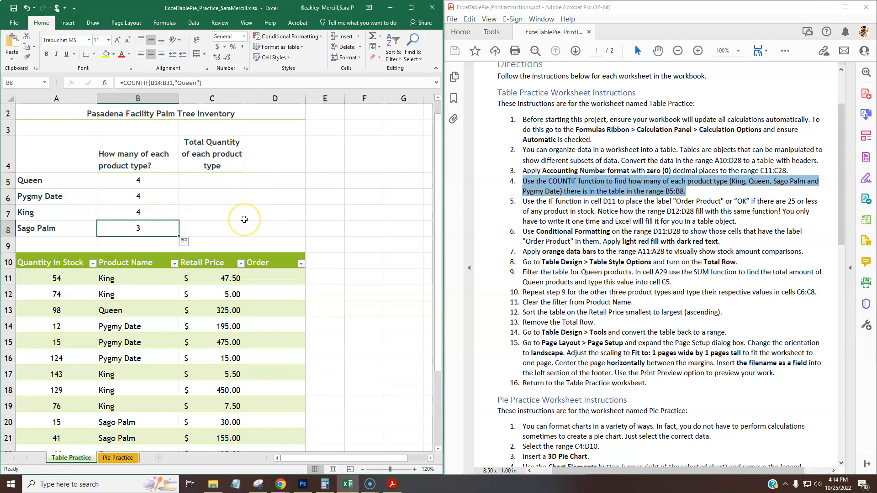
- Check the Pygmy Date entries in the table's Product Name column against the count in B6
scroll(244, 220, down, 2)
click(150, 222)
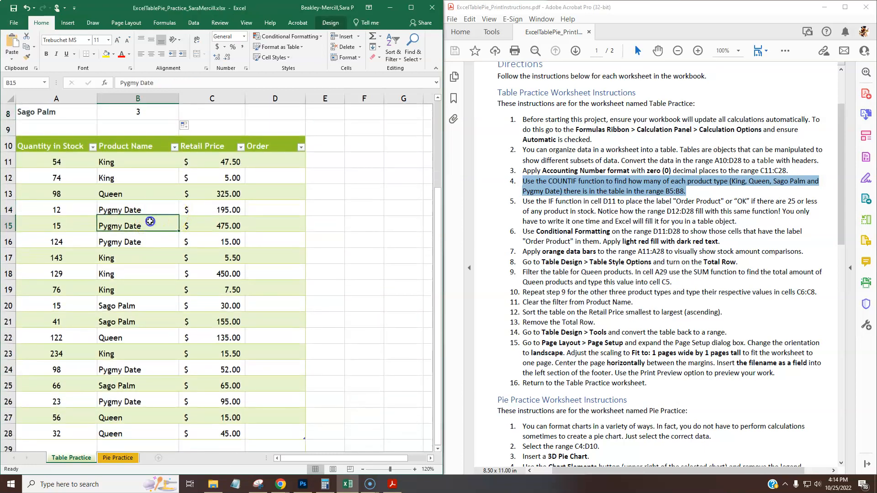
click(142, 241)
click(135, 368)
click(131, 396)
scroll(158, 233, up, 2)
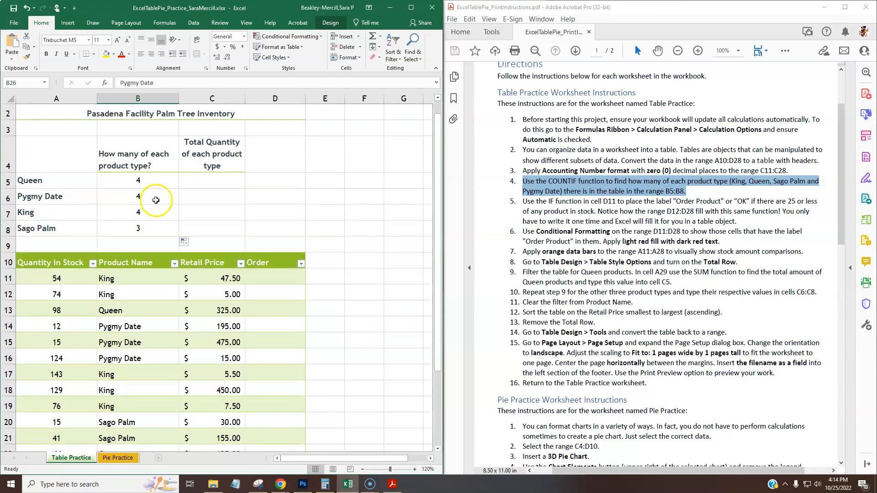
- Review the formulas in B6 and B7 and check the King entries in the Product Name column against the King count
click(156, 200)
click(155, 213)
scroll(208, 257, down, 2)
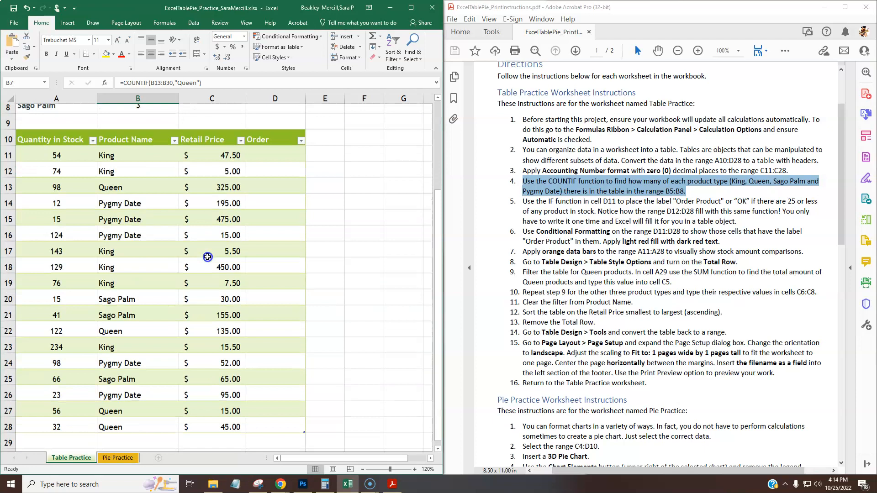
scroll(208, 257, down, 1)
scroll(126, 141, up, 2)
click(119, 156)
click(121, 176)
click(115, 257)
click(114, 273)
click(115, 289)
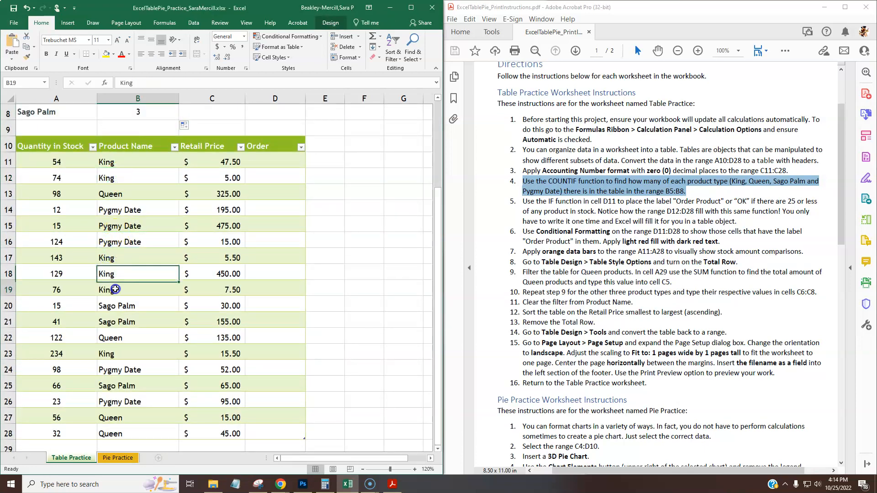
click(118, 354)
scroll(188, 264, up, 2)
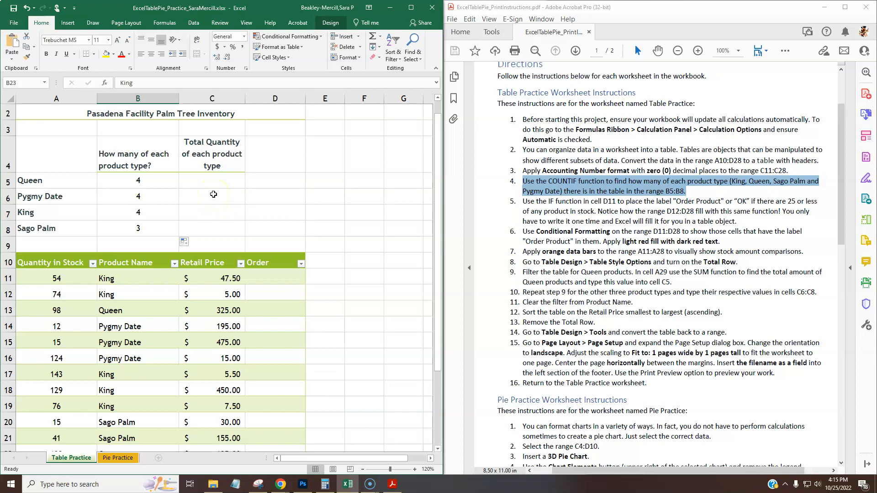
- Shift the COUNTIF range in cell B6 to B11:B28 and check that it spans the whole Product Name column
double_click(161, 198)
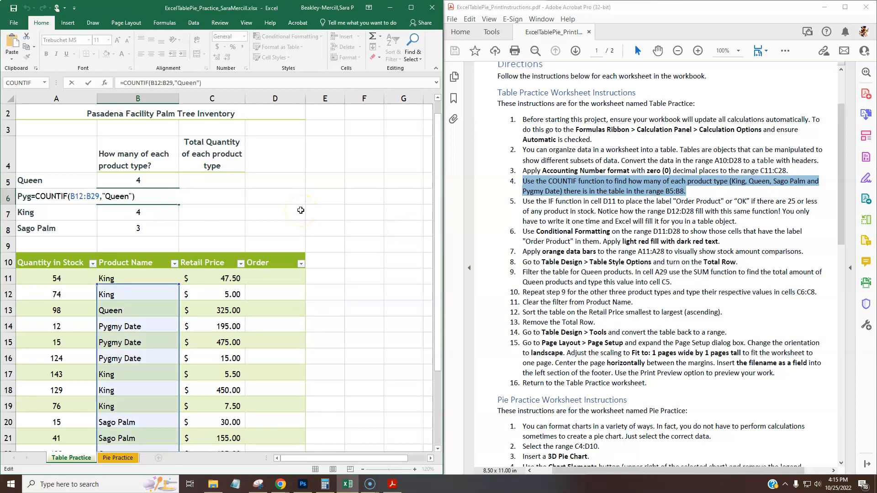
scroll(214, 221, down, 3)
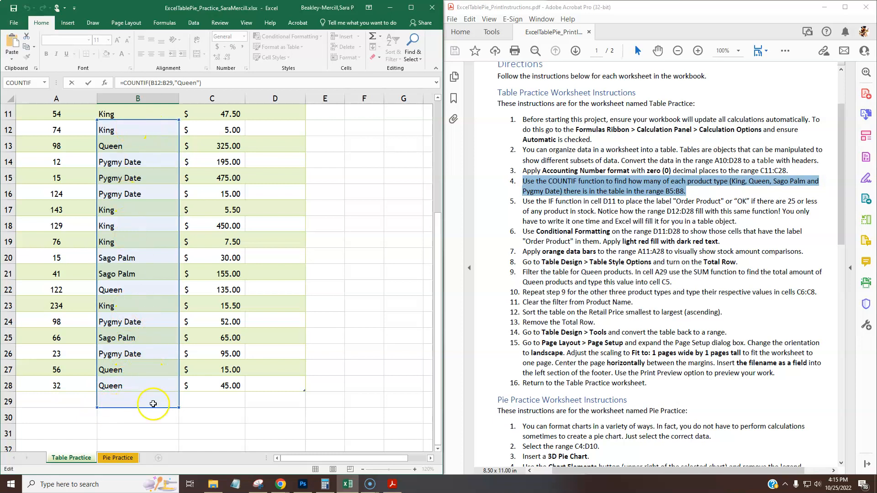
scroll(285, 261, up, 2)
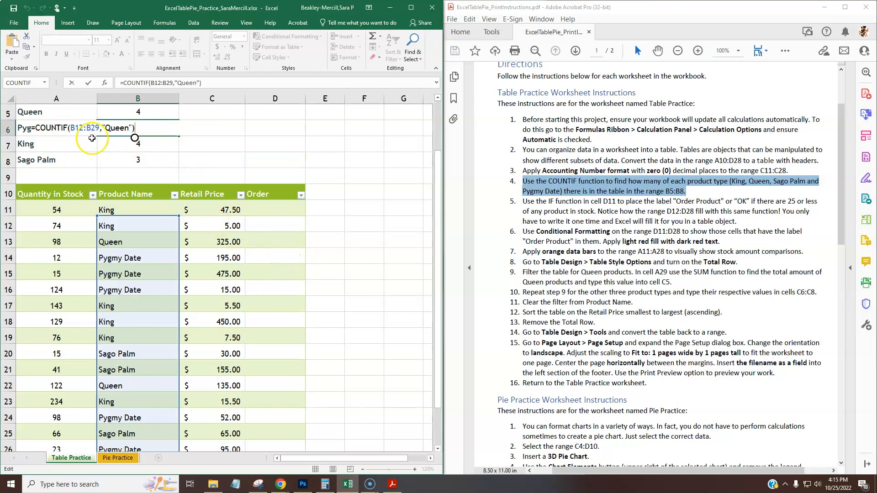
scroll(91, 151, up, 1)
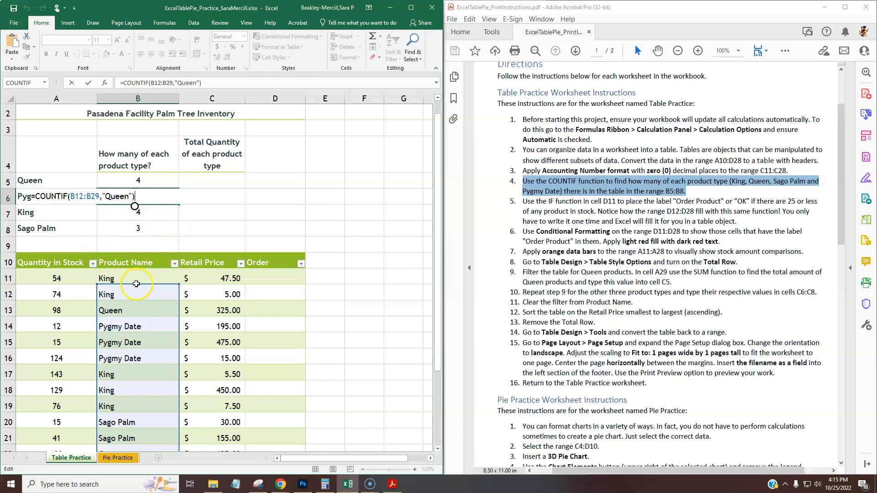
drag(136, 283, 135, 279)
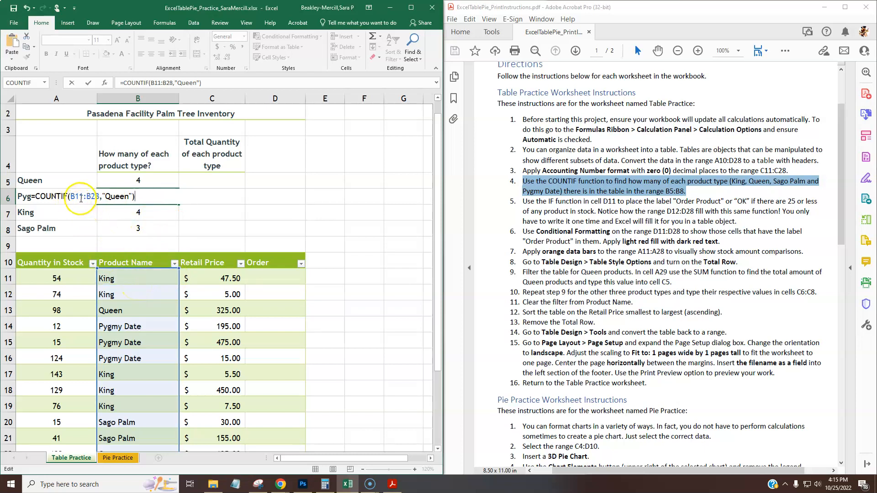
scroll(159, 374, down, 5)
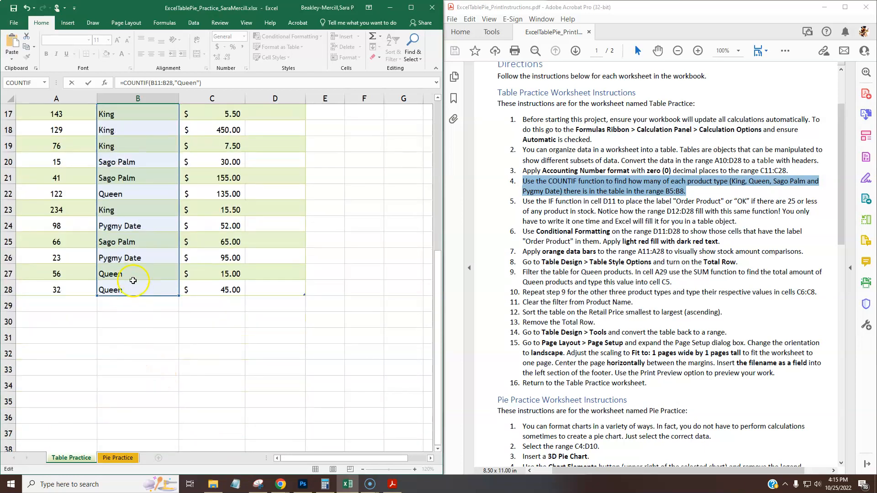
scroll(133, 274, up, 5)
- Replace the COUNTIF criteria in cell B6 with "Pygmy Date" and enter the formula
double_click(117, 197)
text(Pygmy D)
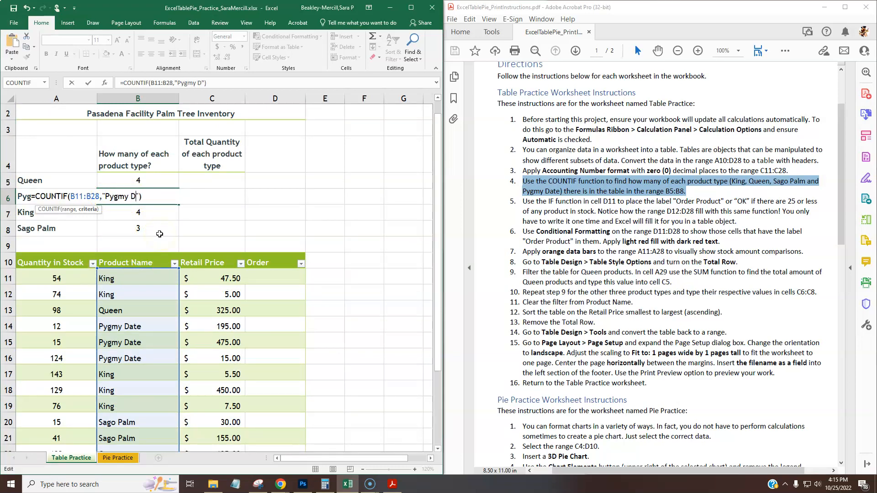
text(ate)
key(Return)
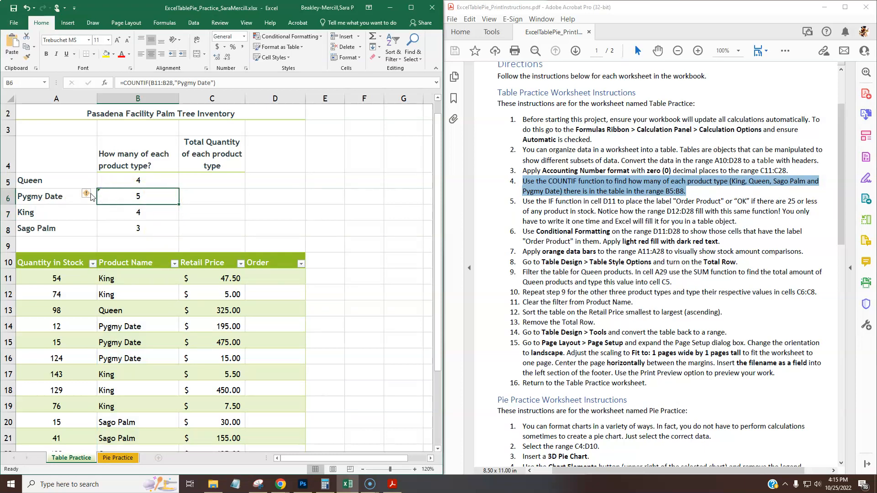
- Examine the error-checking options for the formula in cell B6 without applying any
click(90, 195)
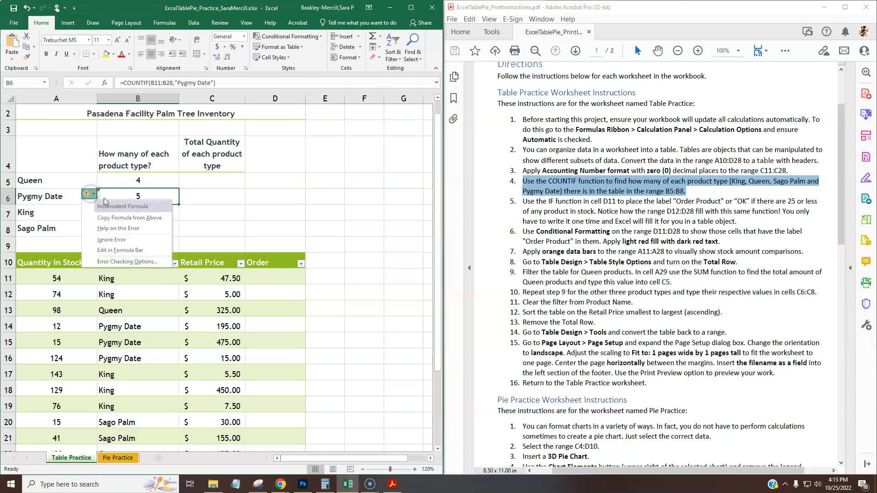
click(132, 197)
click(95, 198)
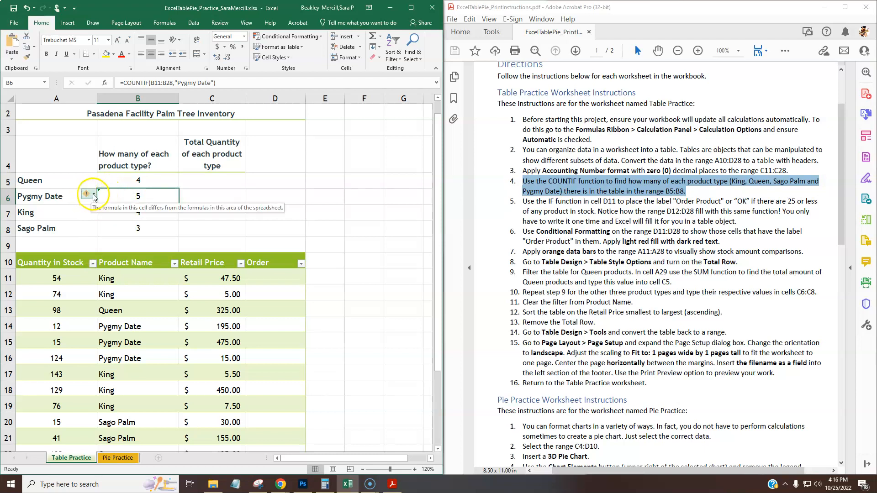
click(94, 196)
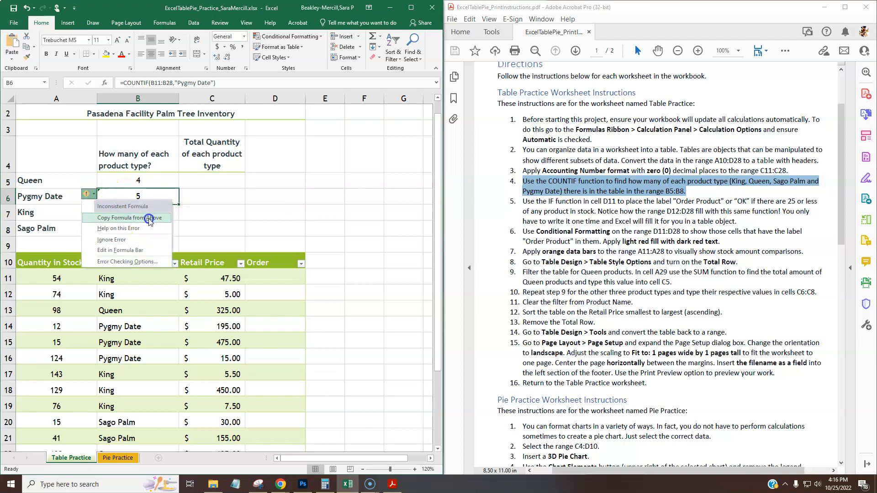
click(167, 191)
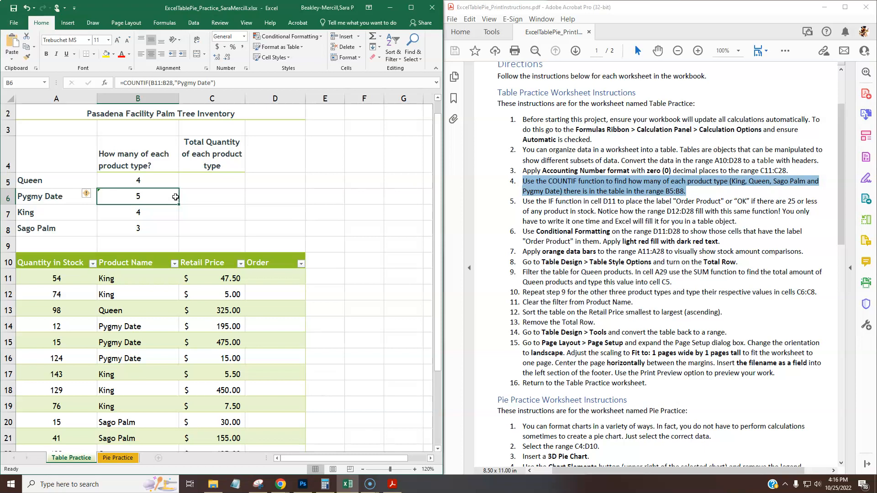
click(125, 197)
click(95, 196)
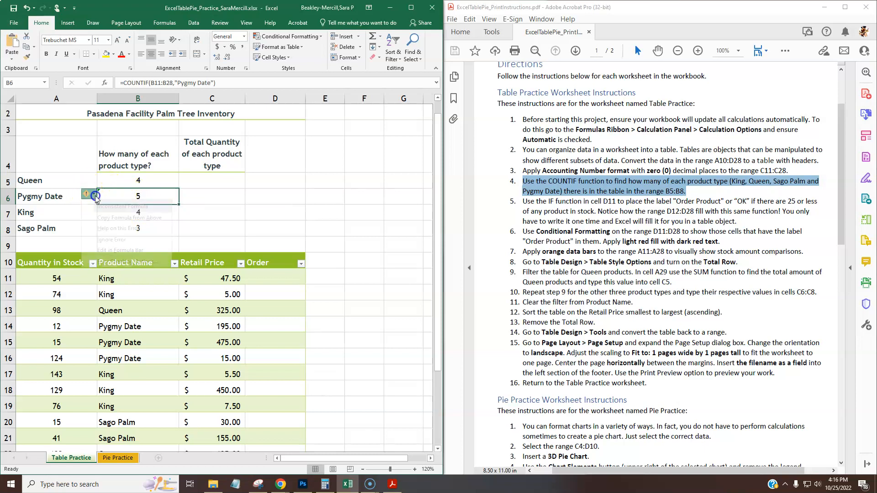
click(95, 195)
- Shift the COUNTIF range in cell B7 to B11:B28
click(137, 213)
scroll(160, 160, down, 1)
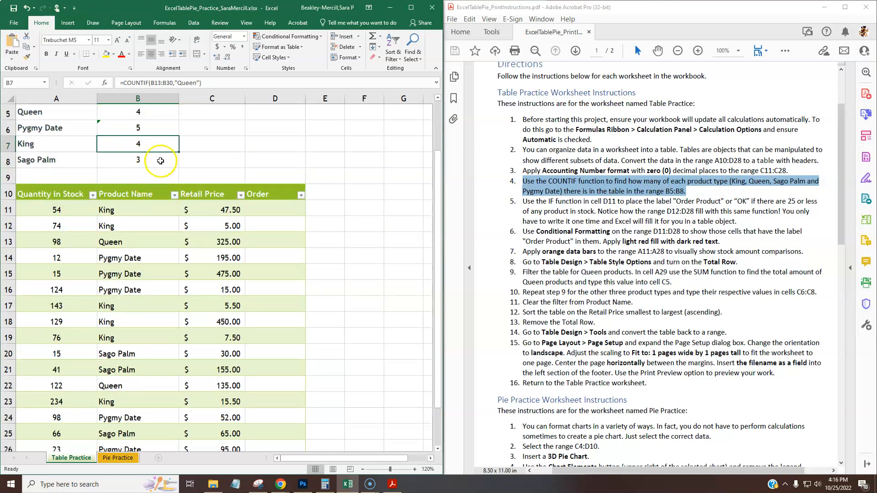
scroll(160, 161, up, 3)
double_click(155, 213)
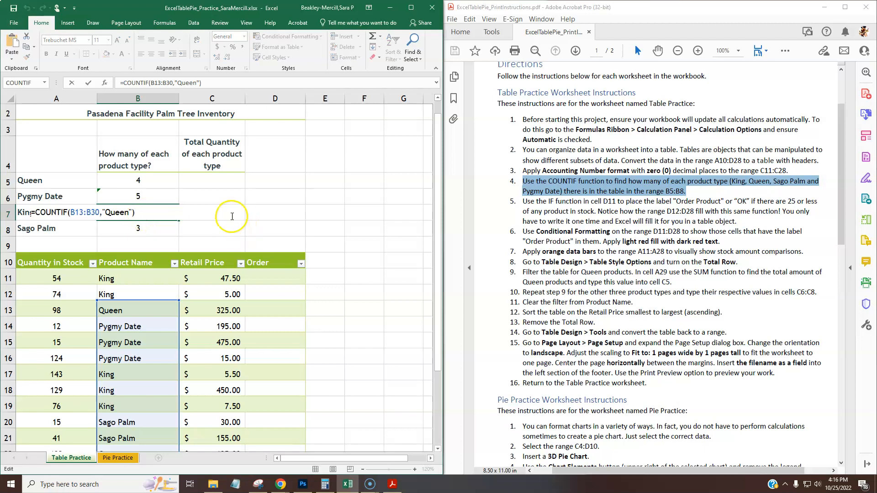
scroll(233, 224, down, 1)
scroll(163, 229, down, 1)
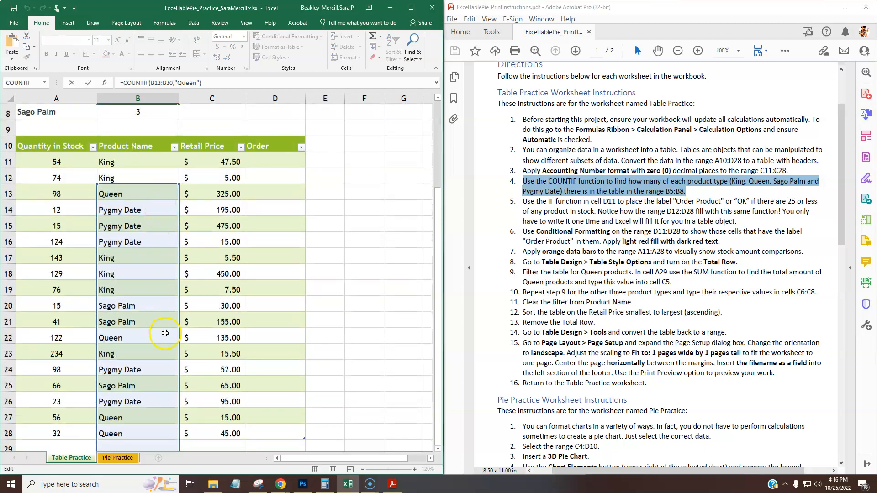
scroll(193, 361, down, 1)
scroll(201, 222, up, 1)
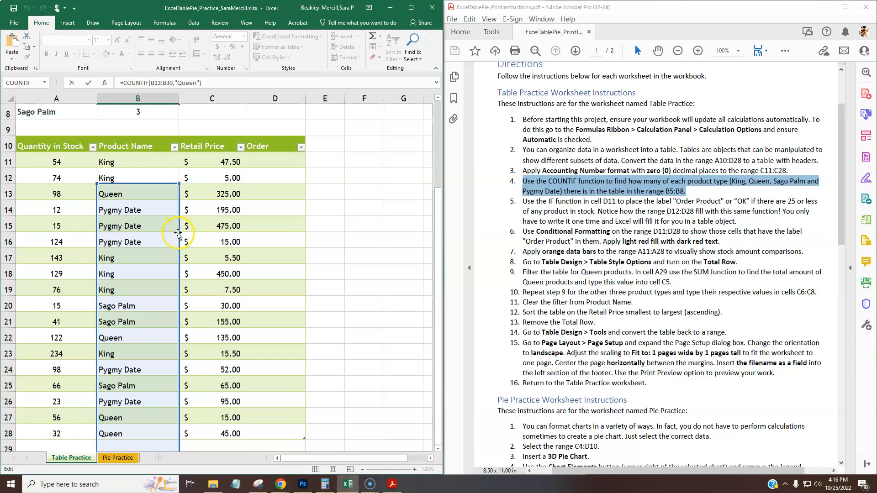
drag(178, 233, 173, 212)
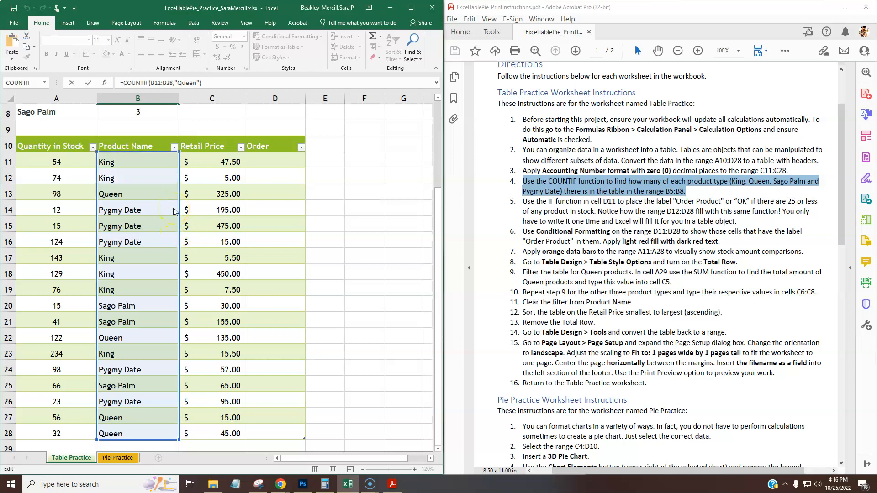
scroll(164, 219, up, 3)
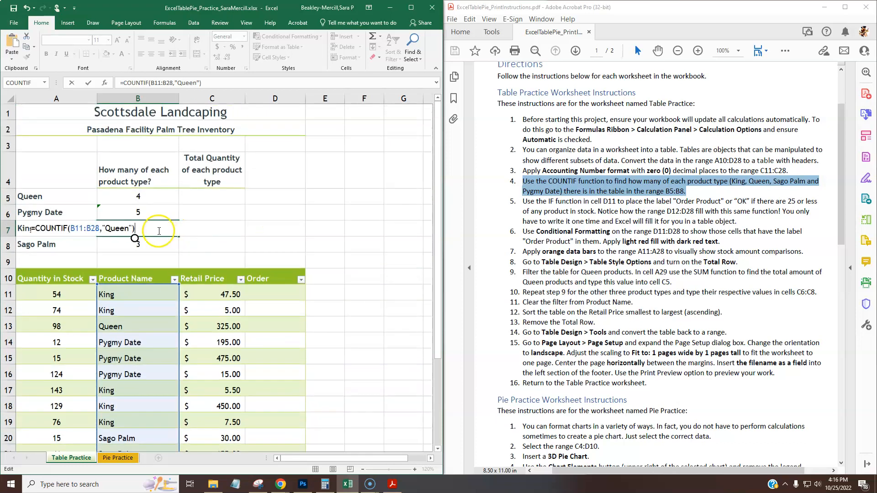
- Replace the COUNTIF criteria in cell B7 with "King" and enter the formula
drag(129, 228, 107, 231)
text(King)
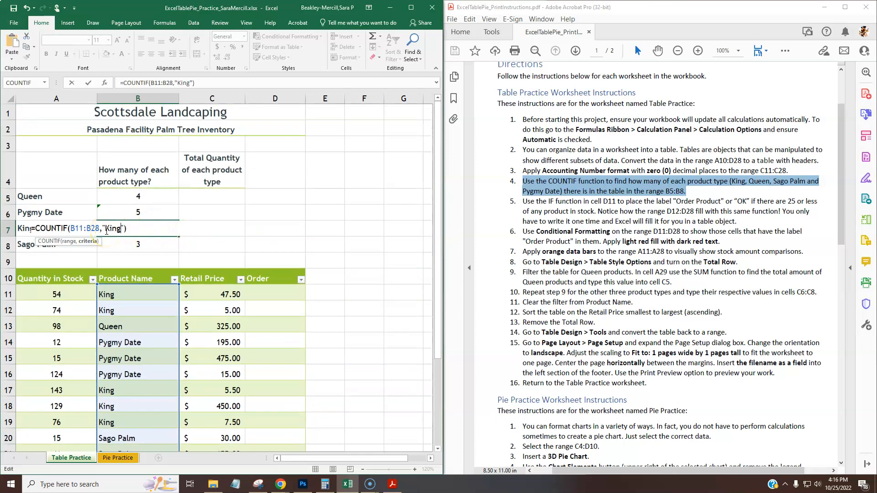
key(Return)
click(122, 213)
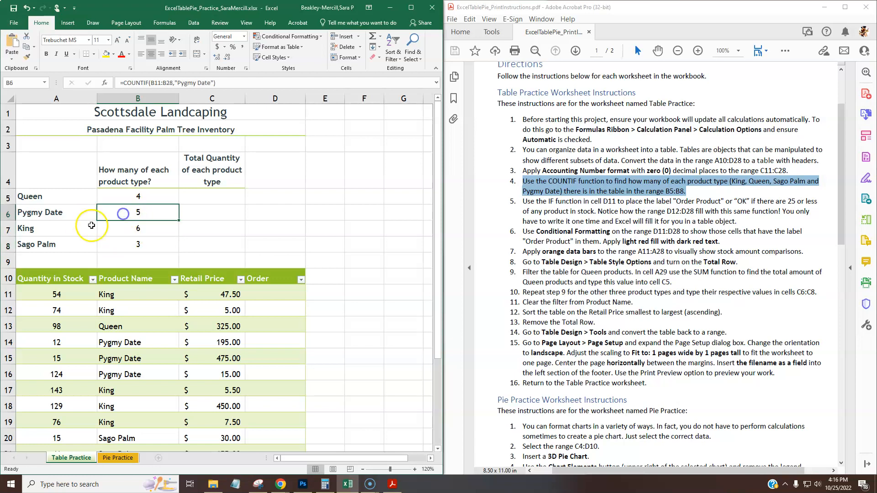
click(137, 244)
click(148, 247)
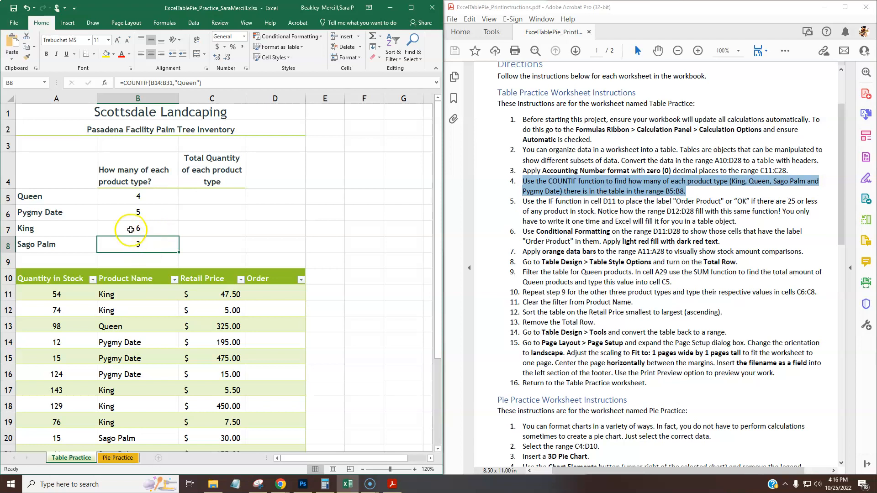
scroll(169, 314, down, 1)
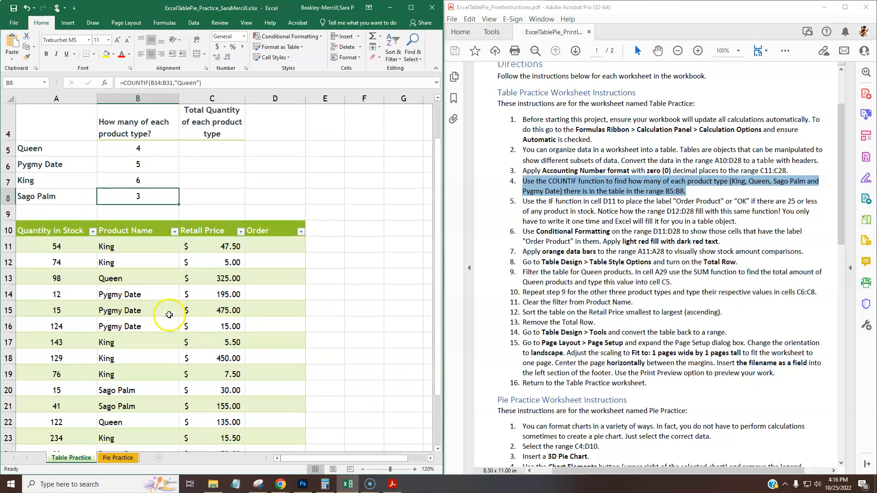
double_click(140, 197)
scroll(167, 361, down, 4)
scroll(172, 254, up, 4)
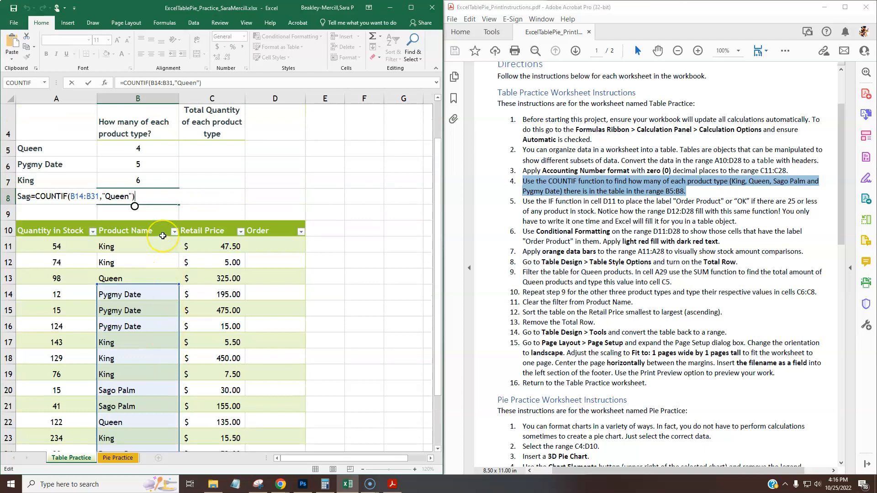
key(Return)
- Edit the COUNTIF formula in cell B8 so that its range reads B11:B28
click(146, 197)
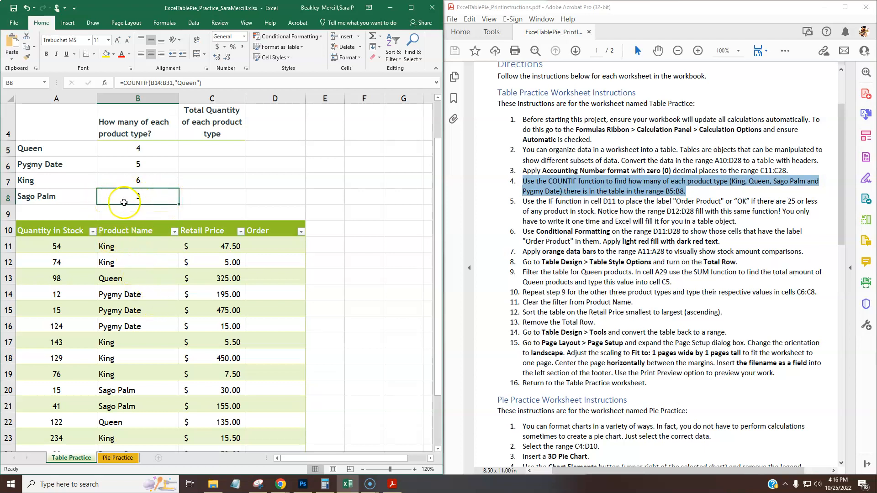
click(162, 82)
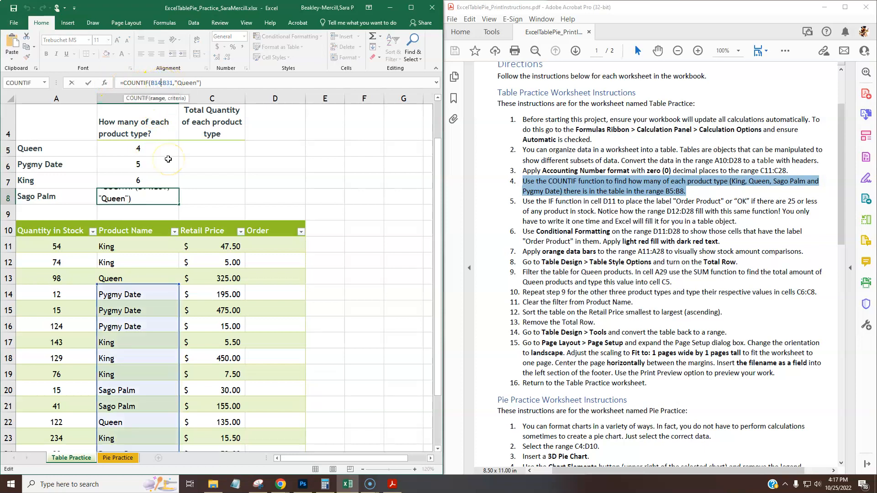
key(BackSpace)
key(BackSpace)
text(11)
scroll(166, 268, down, 3)
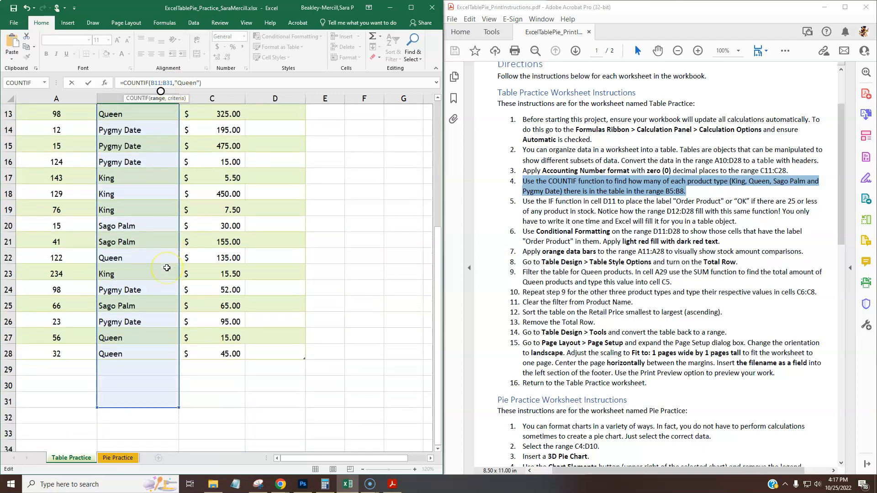
scroll(169, 151, up, 2)
click(172, 81)
key(BackSpace)
key(BackSpace)
text(28)
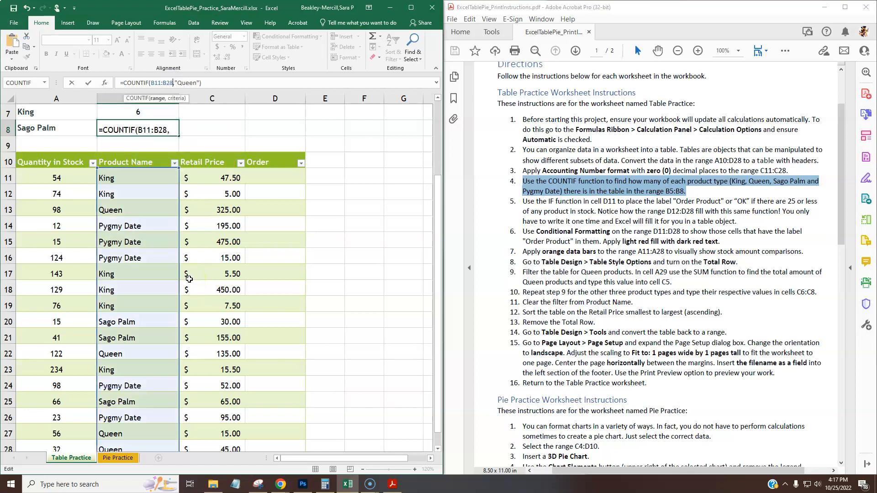
- Replace the COUNTIF criteria in cell B8 with "Sago Palm" and enter the formula
scroll(200, 186, up, 1)
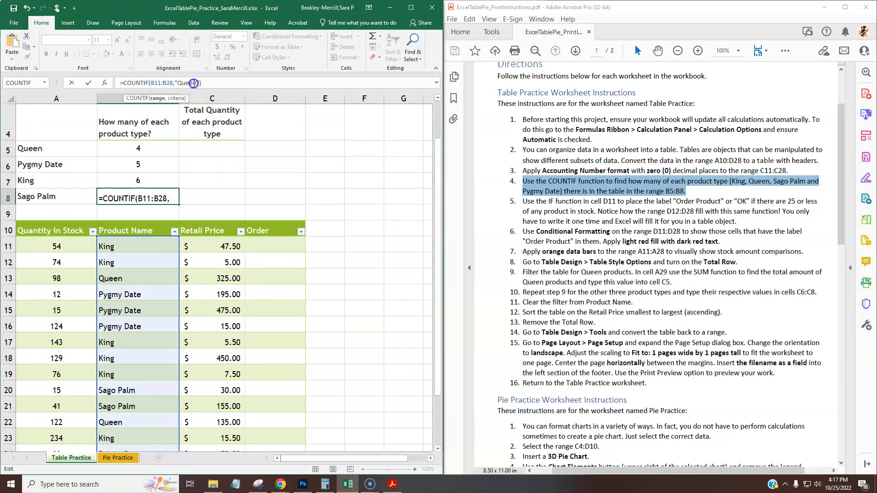
text(Sago Palm)
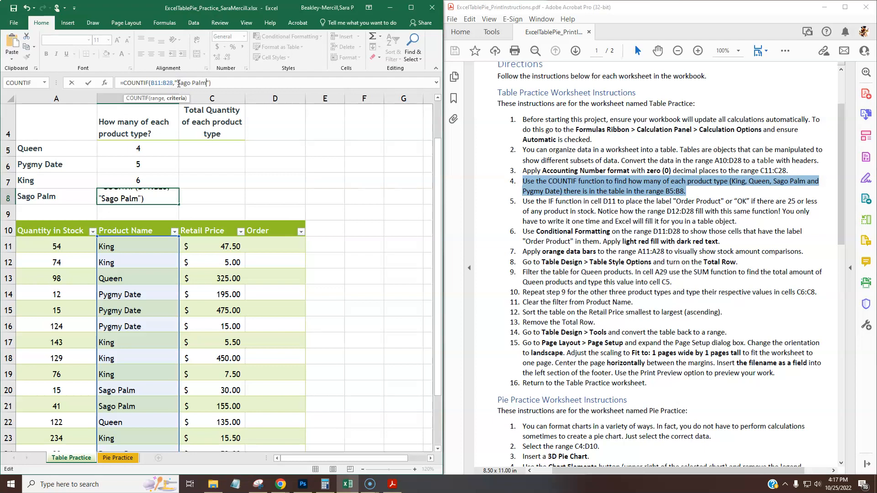
click(89, 87)
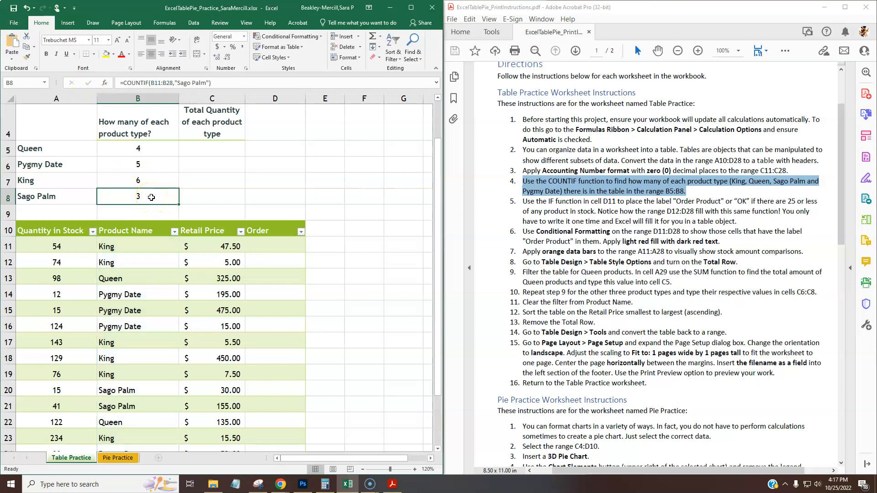
scroll(221, 204, up, 1)
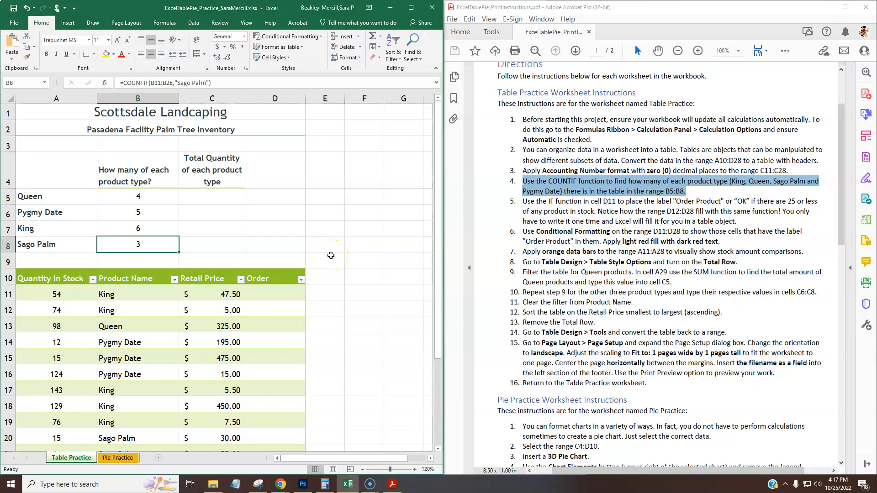
- Read instruction 5 in the PDF about using the IF function in cell D11 and how it fills D12:D28
click(620, 201)
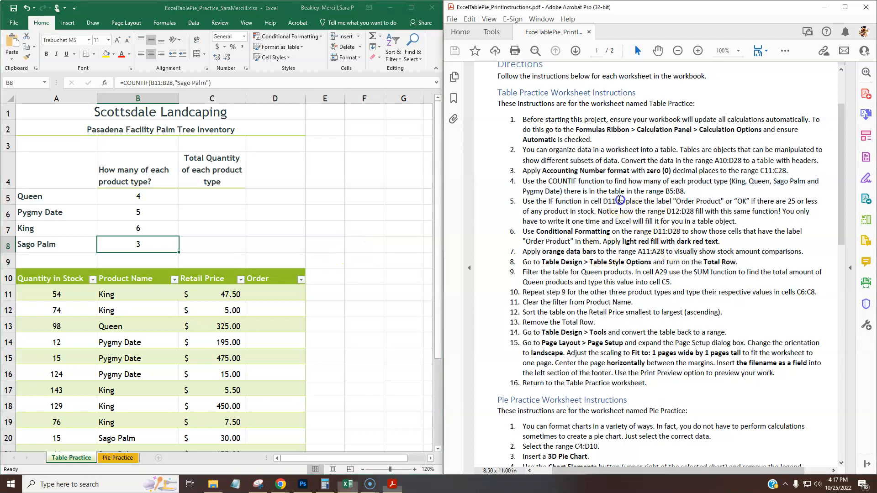
click(600, 211)
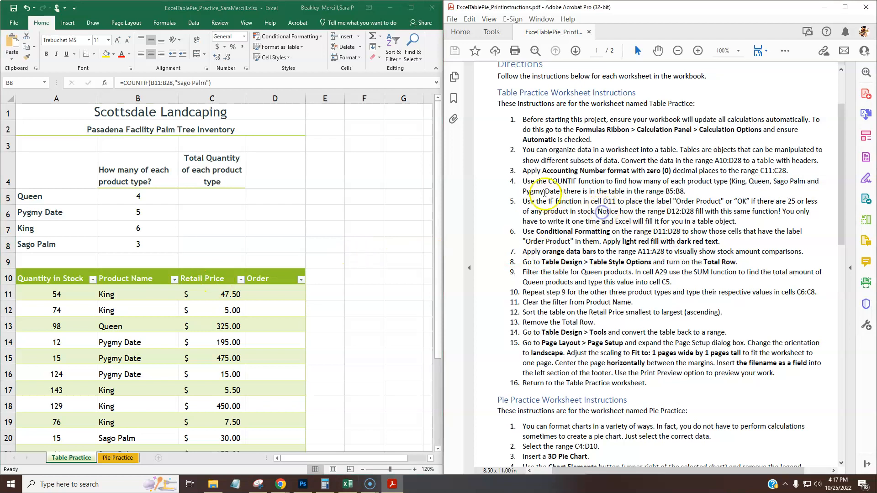
drag(524, 201, 740, 214)
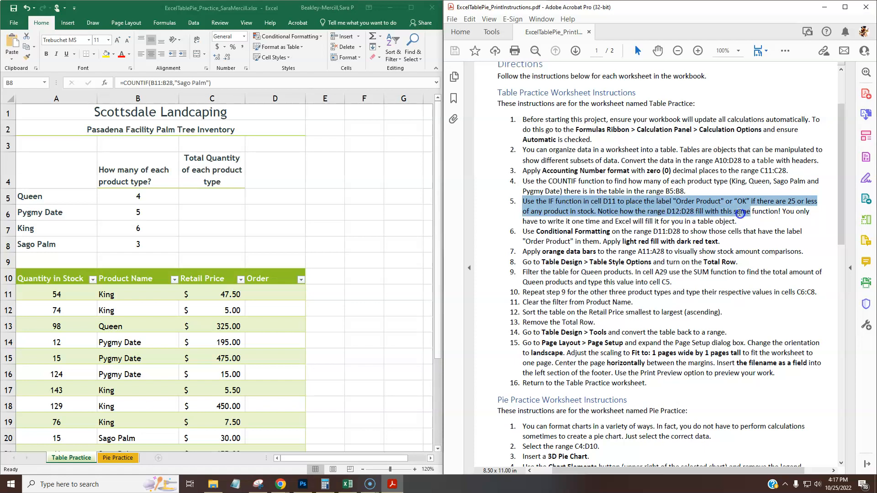
drag(741, 213, 811, 216)
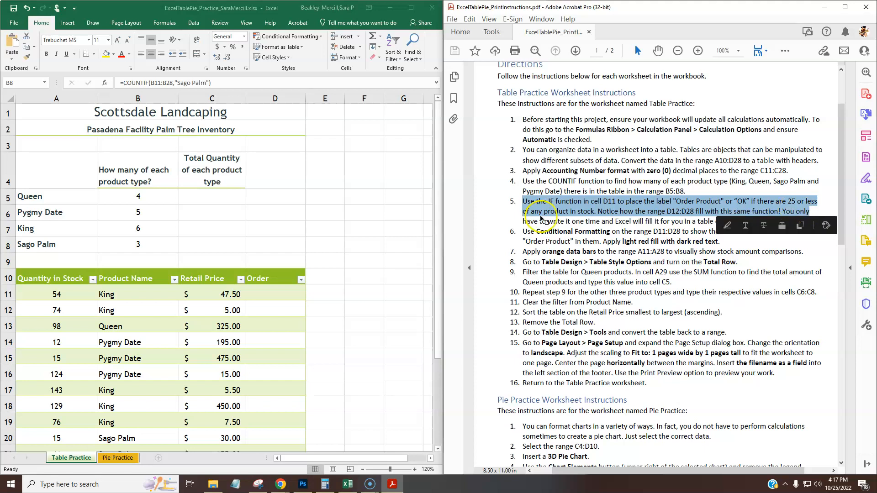
mouse_move(603, 212)
mouse_down()
mouse_move(808, 219)
mouse_move(732, 223)
mouse_up()
click(721, 222)
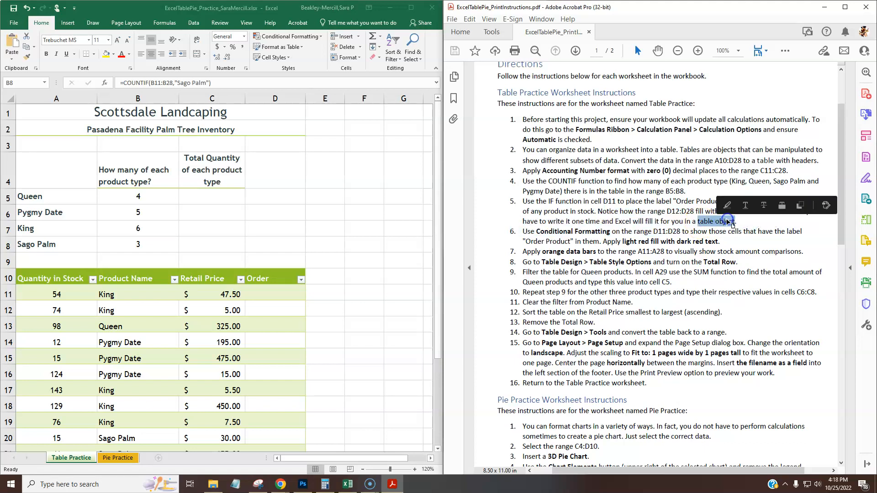
- Compare the "25 or less" condition in instruction 5 with stock cell A11 and the Order cell D11
click(269, 290)
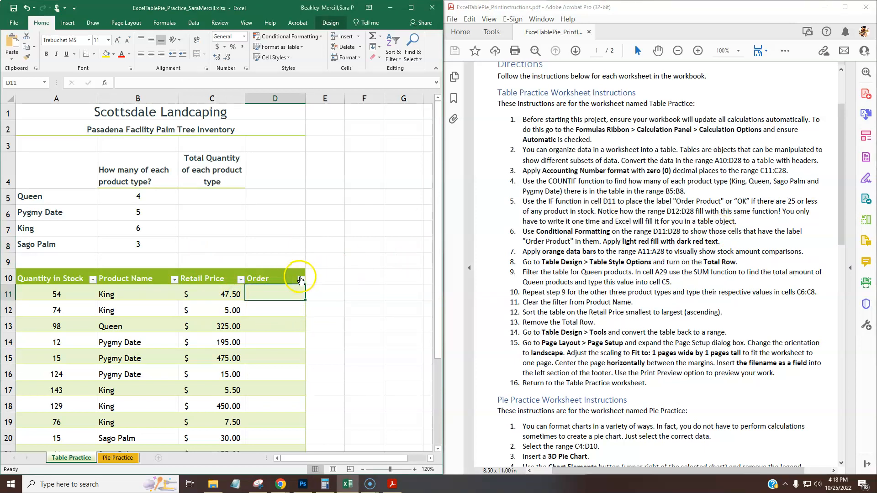
scroll(307, 277, down, 2)
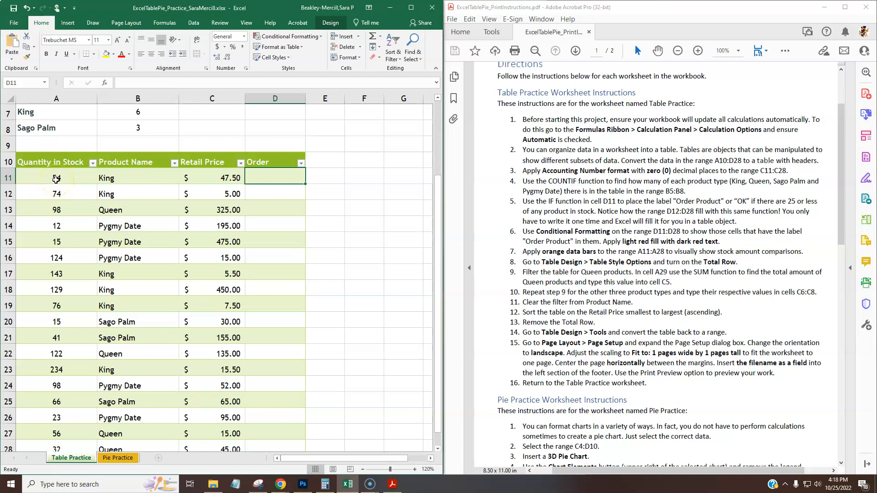
drag(788, 201, 804, 202)
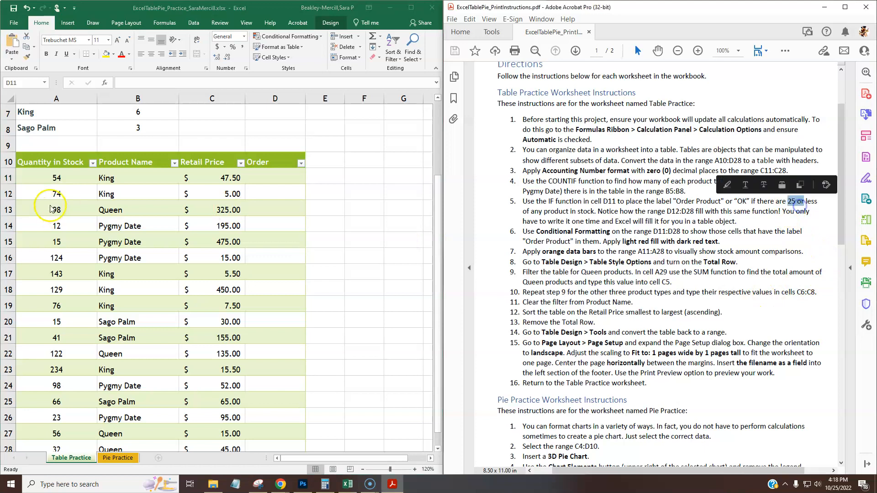
click(56, 179)
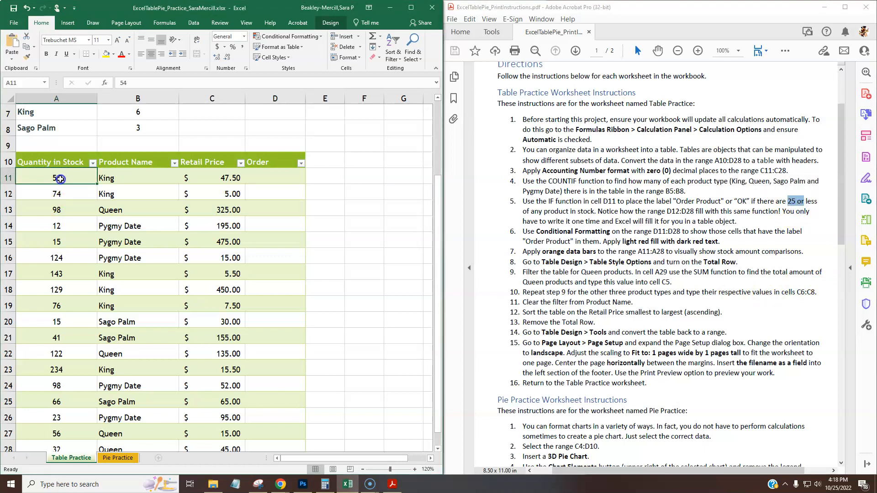
click(258, 178)
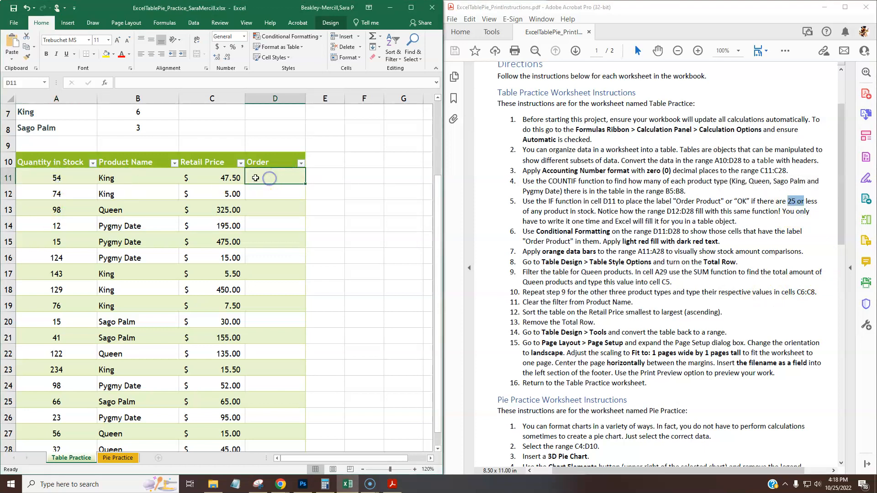
click(279, 179)
click(57, 177)
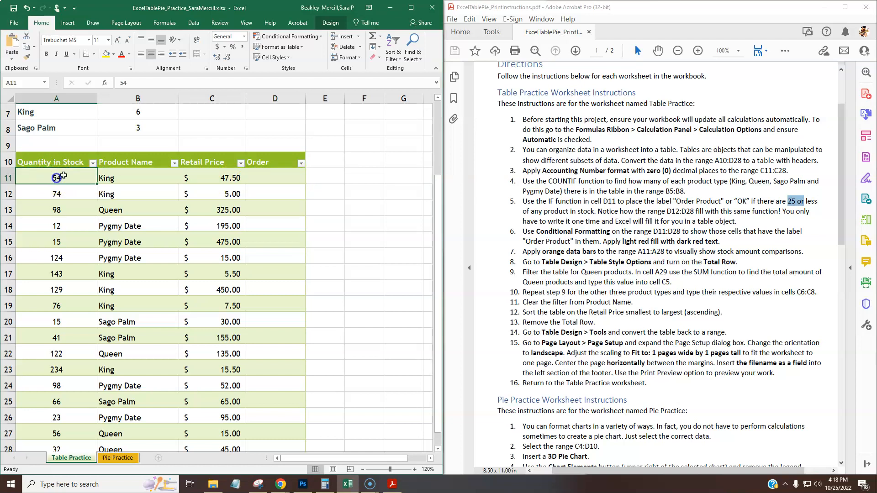
click(259, 172)
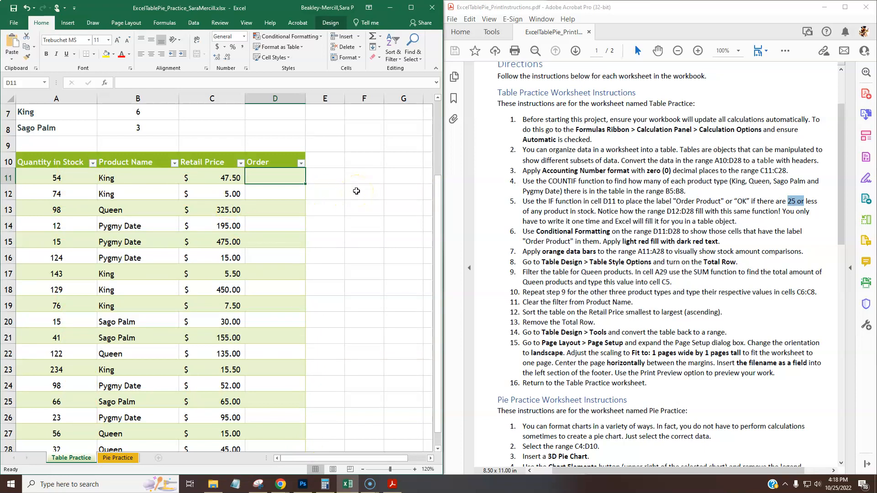
click(58, 179)
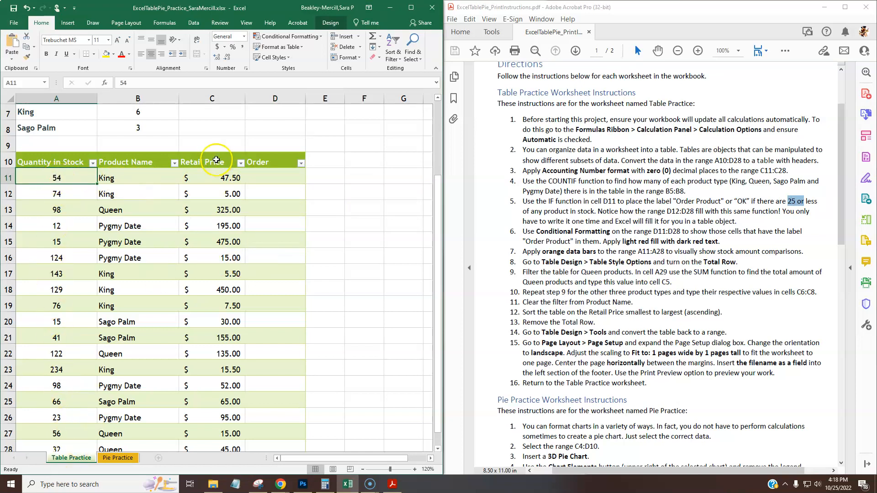
- Widen the Order column slightly and start an IF function in cell D11 with its argument entry open
click(269, 178)
drag(308, 97, 336, 97)
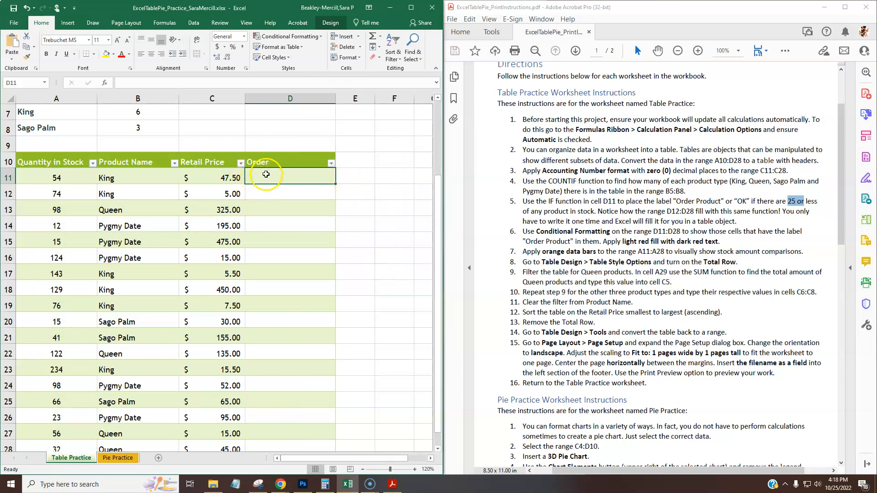
click(105, 83)
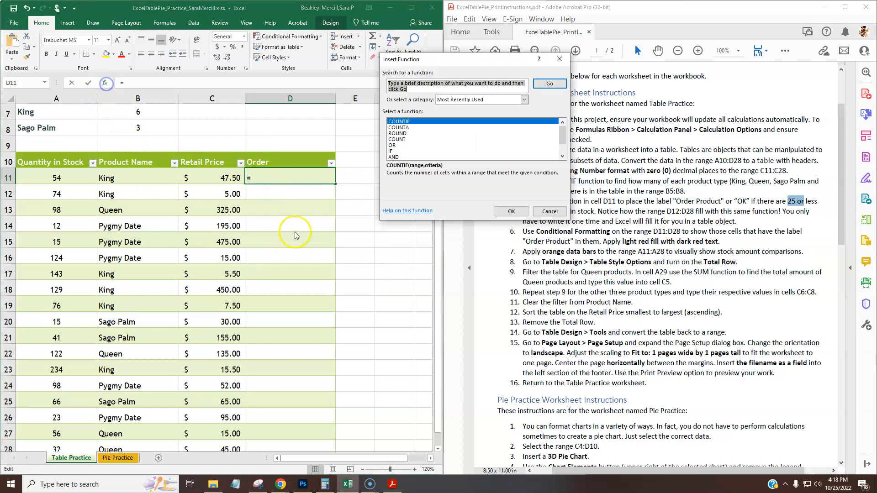
click(392, 151)
double_click(392, 151)
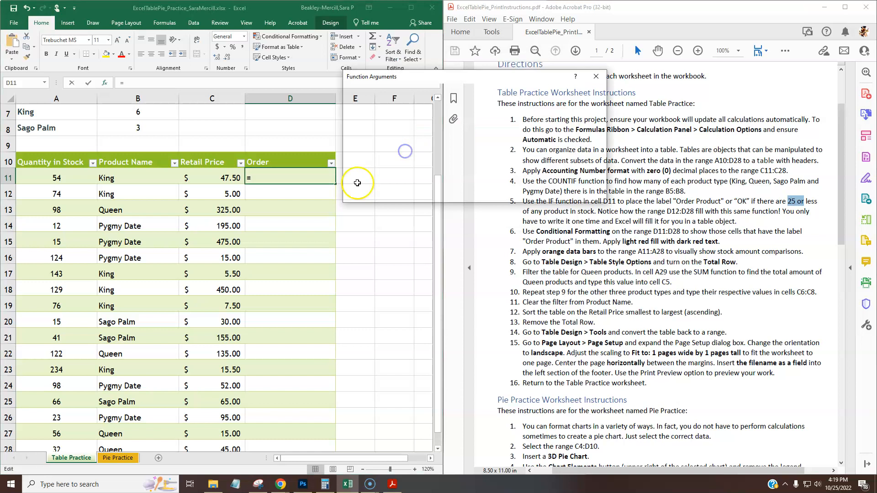
drag(438, 78, 442, 107)
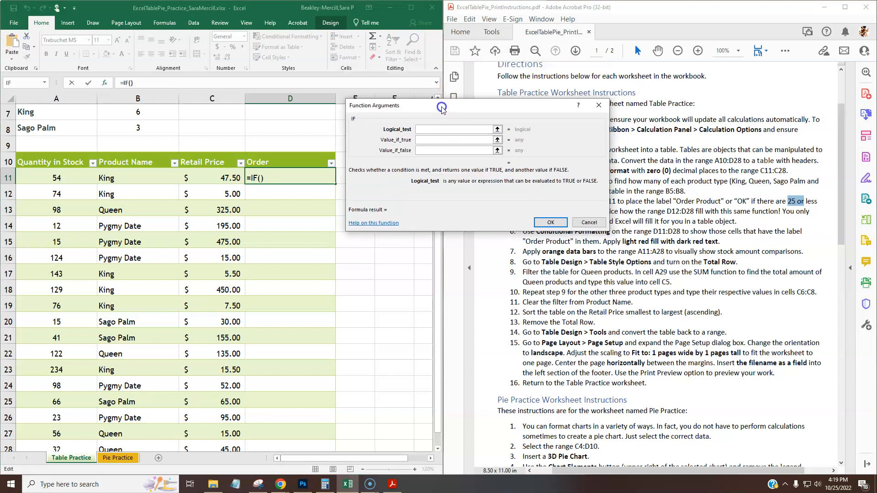
- Examine the descriptions of the IF function's logical test, value if true and value if false arguments
click(425, 140)
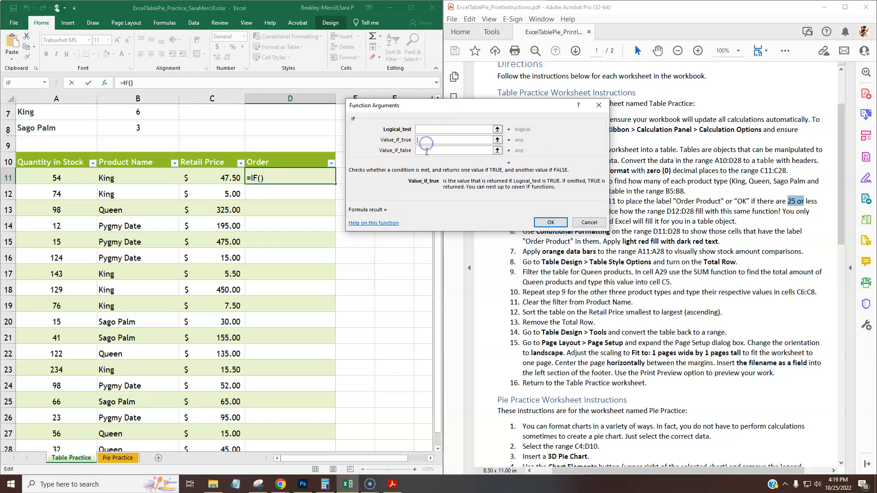
click(423, 153)
click(423, 129)
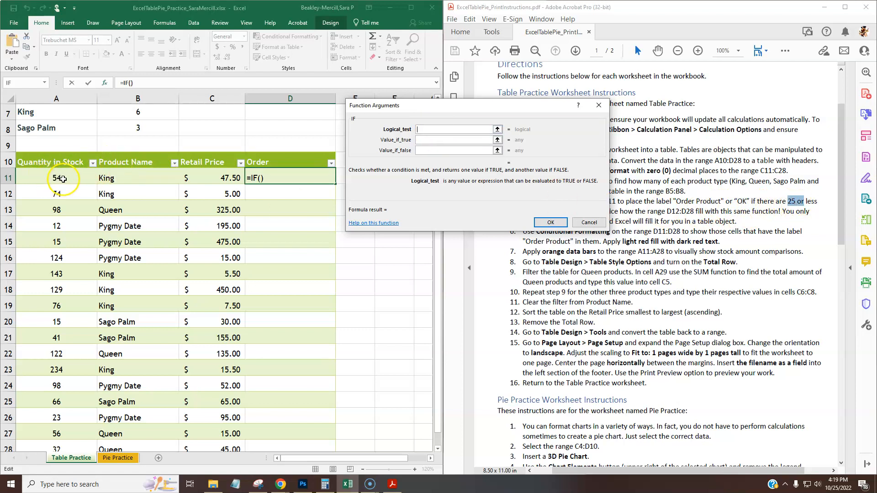
click(420, 140)
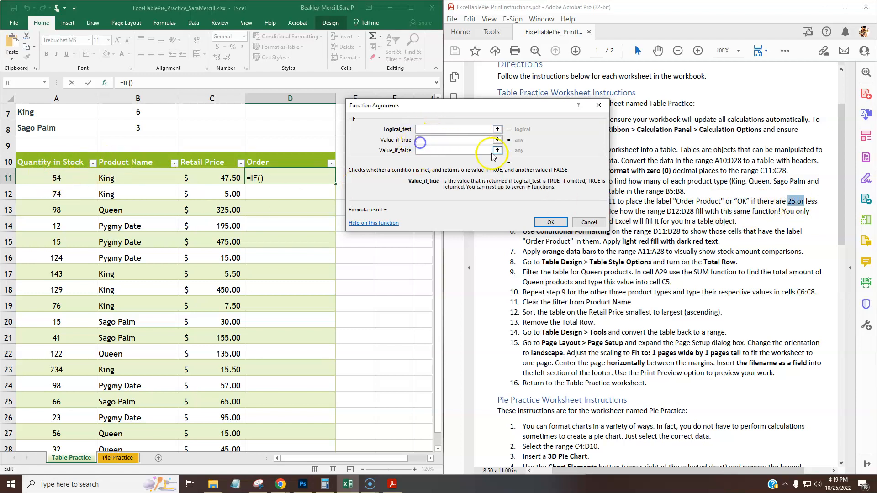
click(442, 151)
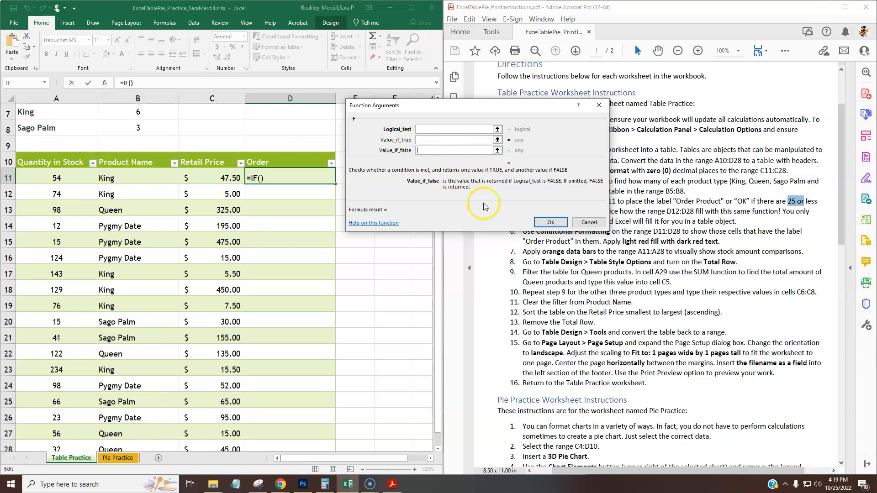
click(437, 131)
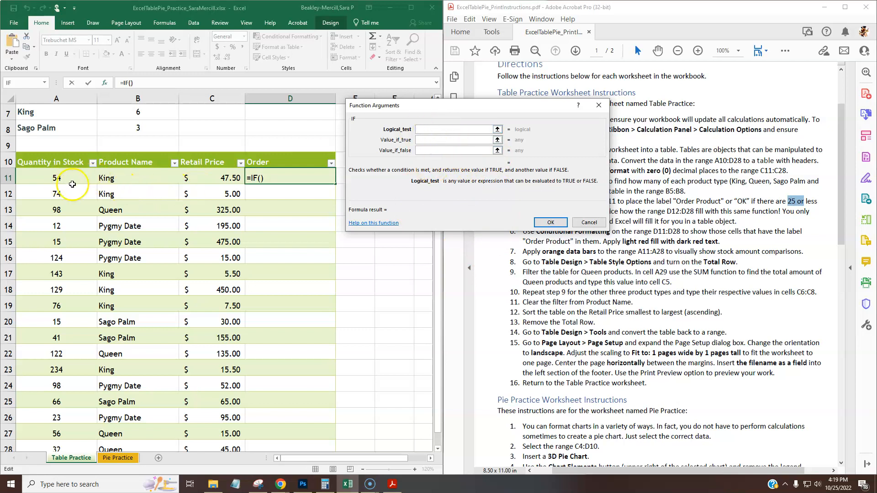
click(56, 177)
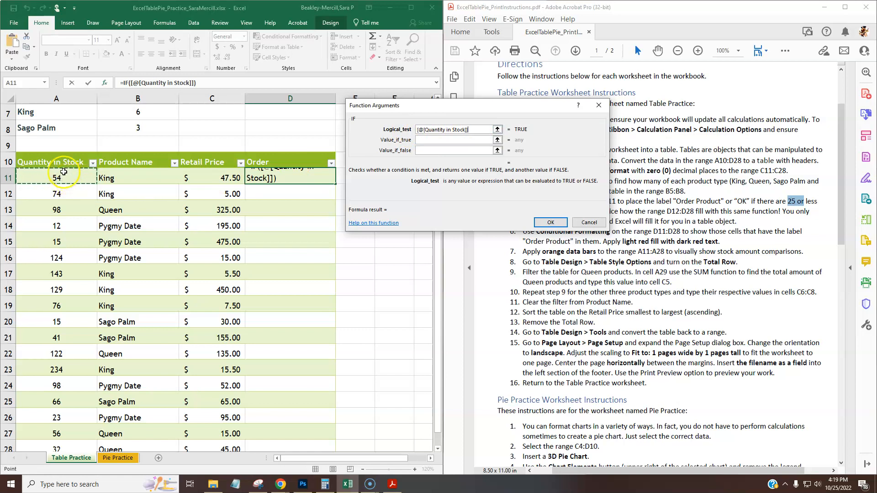
click(363, 122)
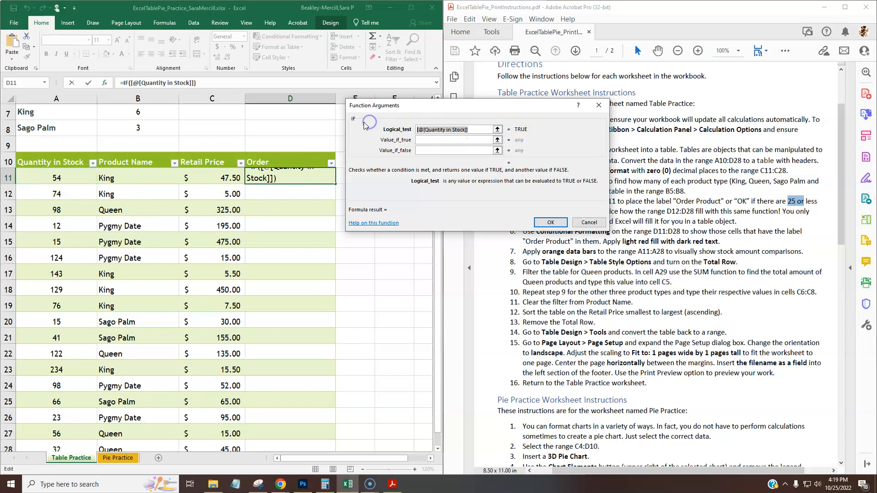
key(BackSpace)
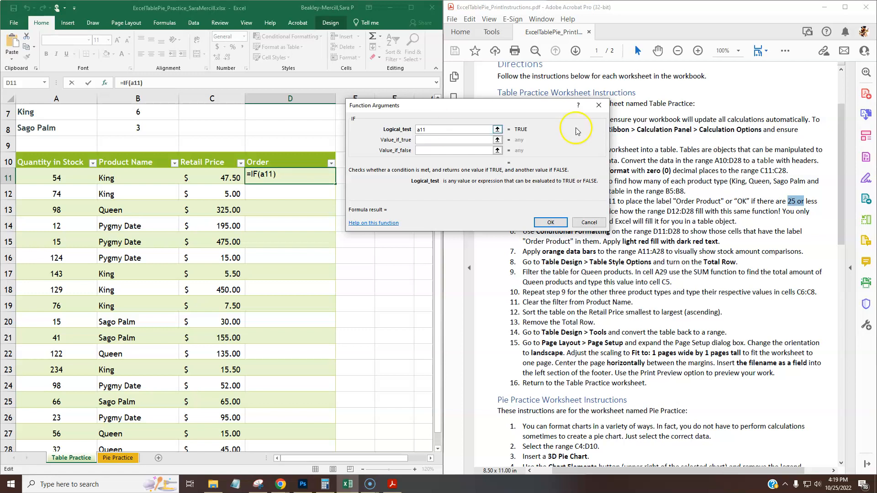
- Set the IF function's logical test to a11<=25 and check it against the condition in instruction 5
drag(551, 108, 567, 127)
text(<=25)
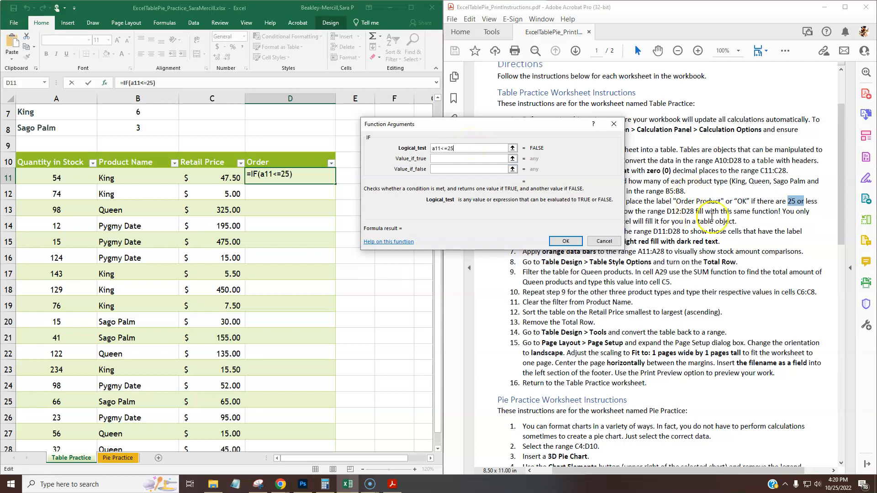
click(550, 182)
drag(488, 124, 448, 65)
click(370, 90)
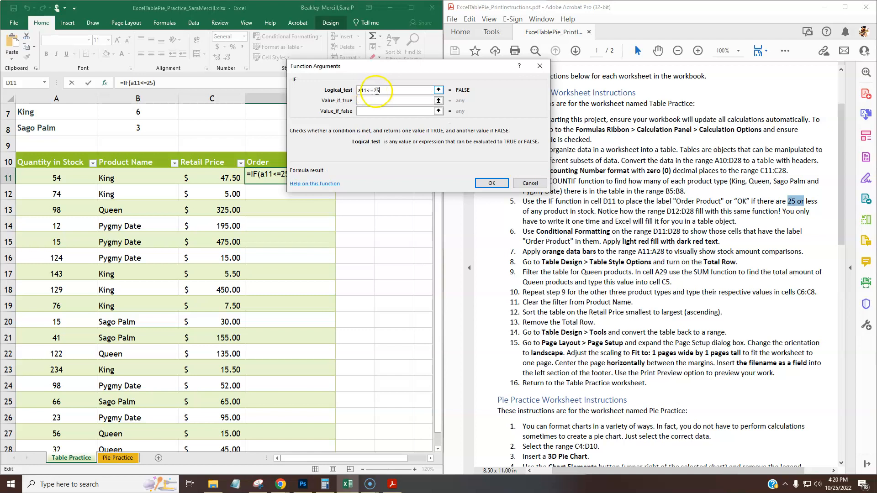
click(789, 204)
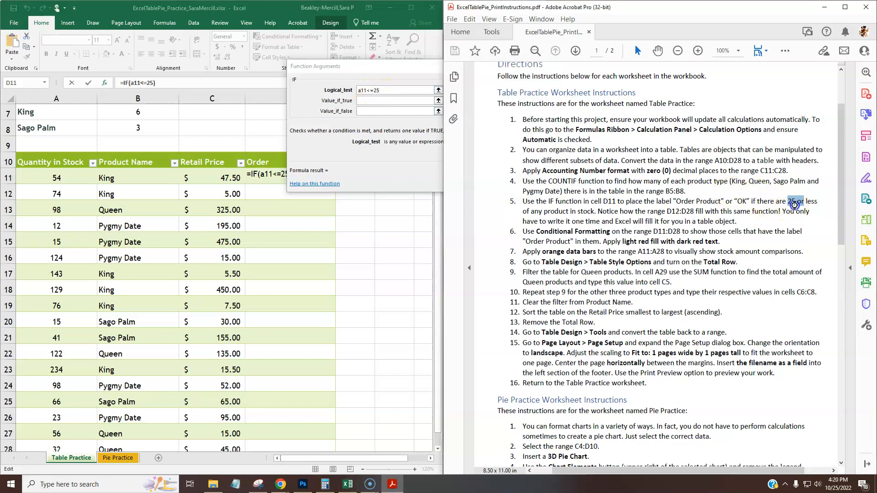
click(390, 90)
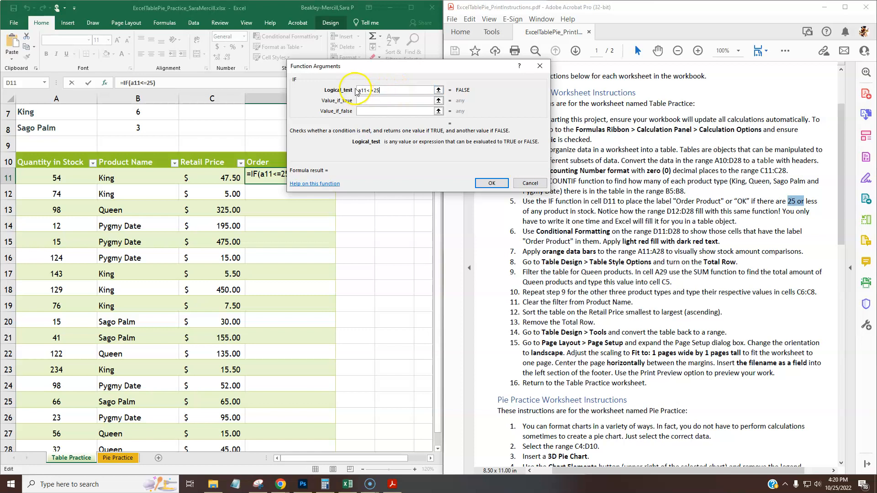
- Set the IF function's value if true to "Order Product"
click(405, 101)
text(Order Produ)
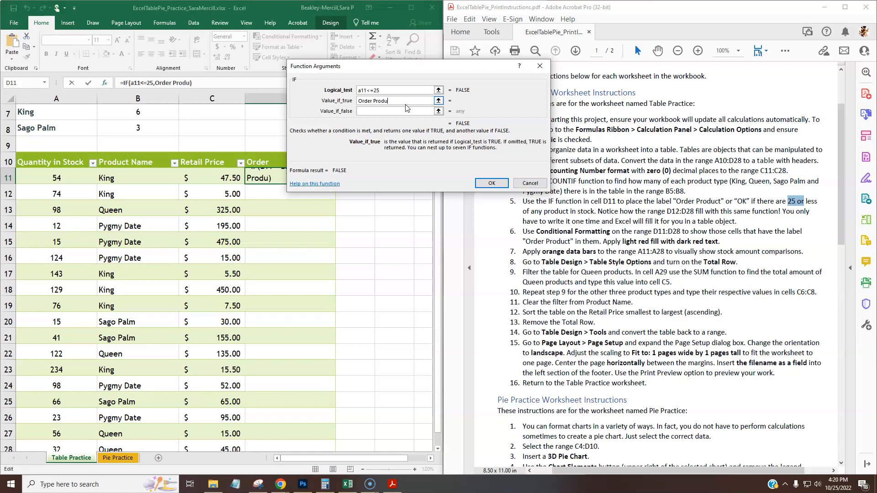
text(ct)
click(409, 109)
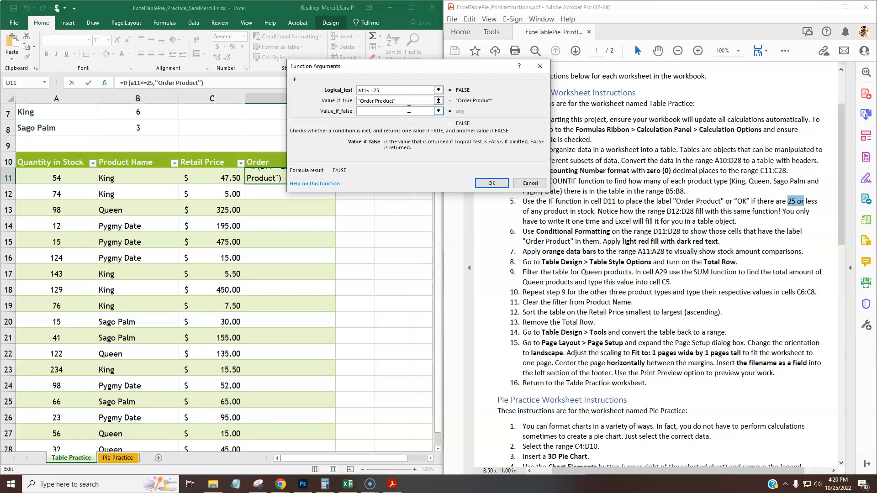
- Set the IF function's value if false to "OK"
text(OK)
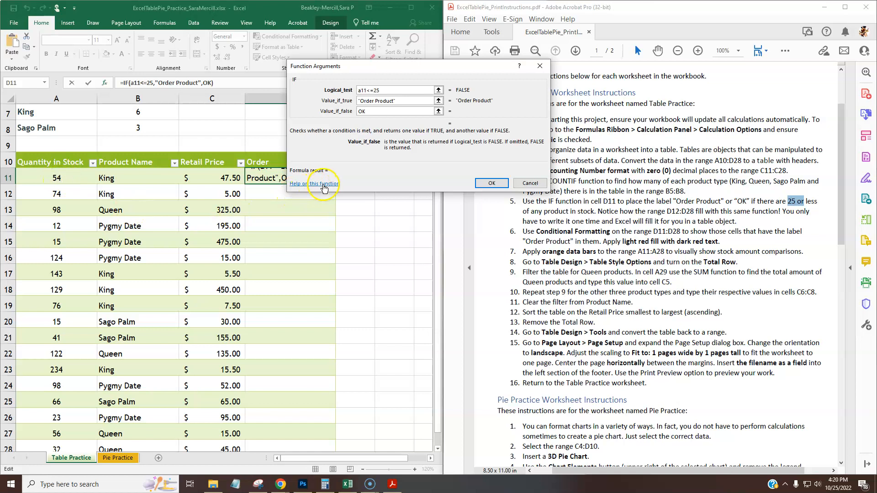
click(383, 90)
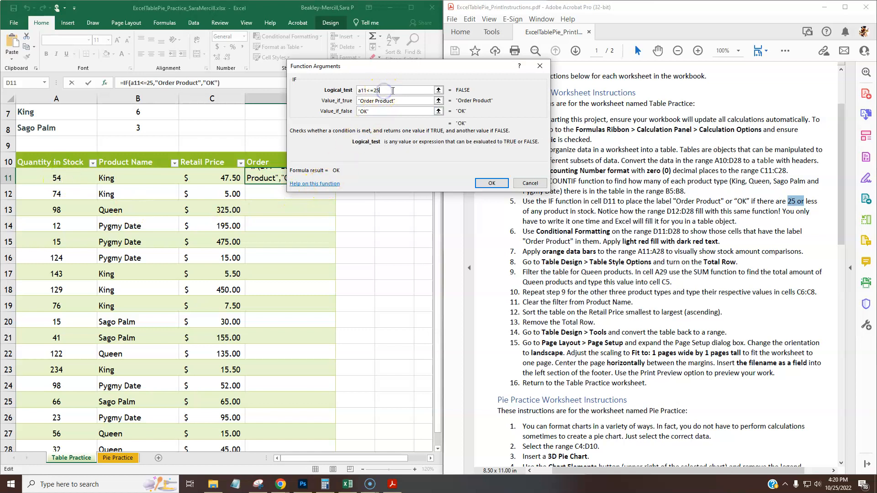
- Try replacing the IF function's logical test with a reference to the whole Quantity in Stock column followed by <=25
drag(393, 90, 340, 93)
key(BackSpace)
click(56, 174)
drag(56, 174, 67, 417)
text(<=25)
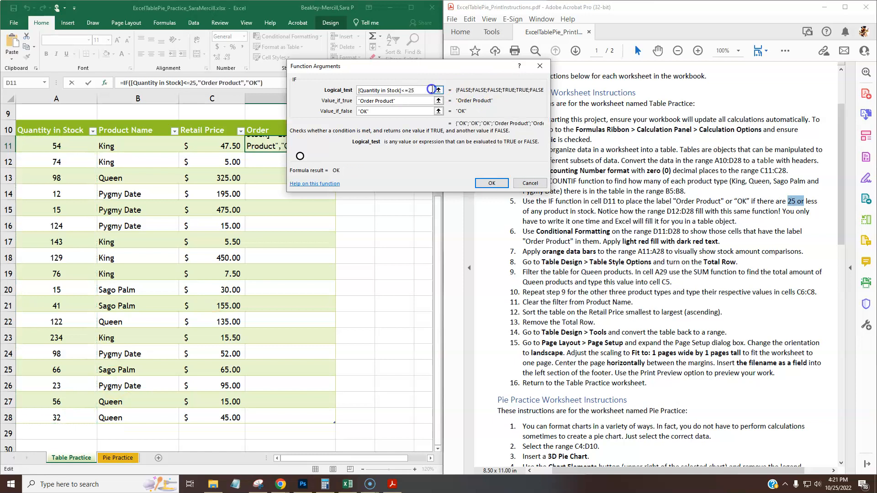
- Restore the logical test to a11<=25 and complete the IF formula in D11 so it fills the Order column
key(BackSpace)
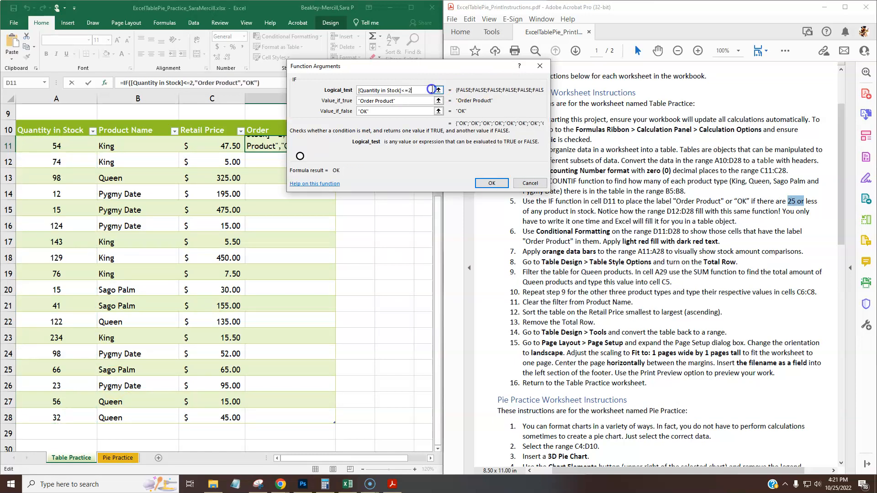
key(shift+Home)
text(a)
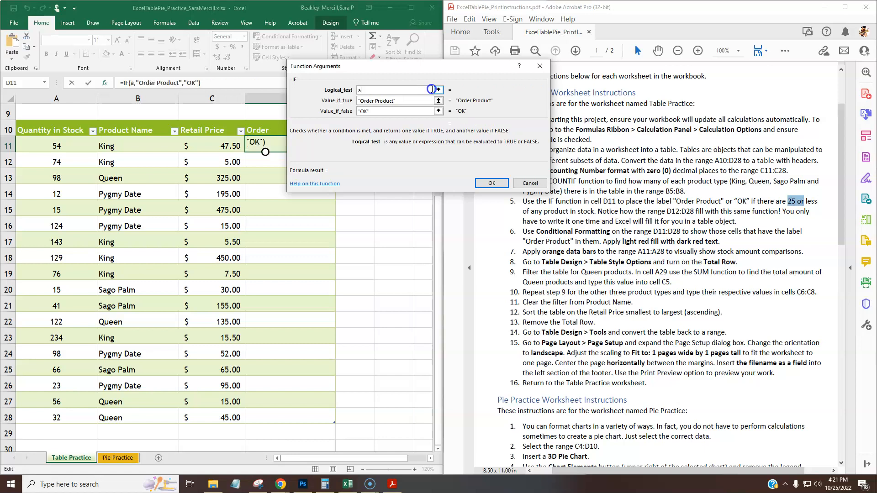
text(11,=25)
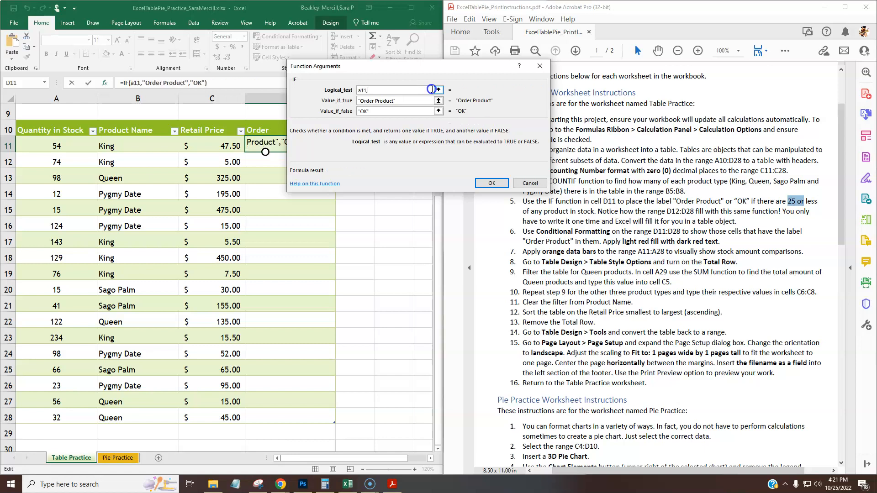
key(BackSpace)
key(BackSpace)
key(BackSpace)
key(BackSpace)
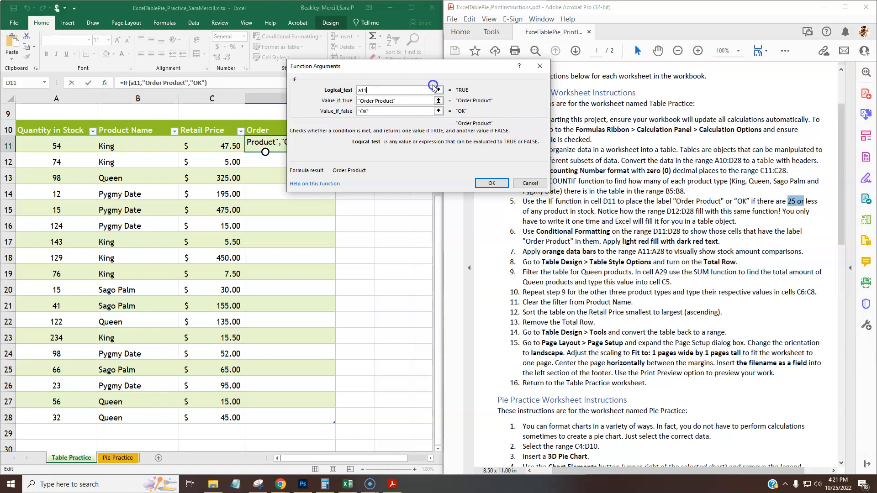
text(<=25)
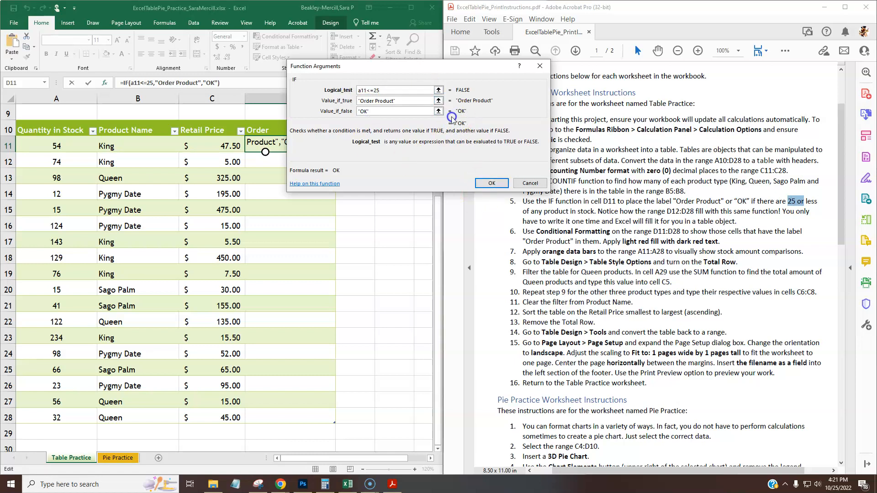
click(480, 184)
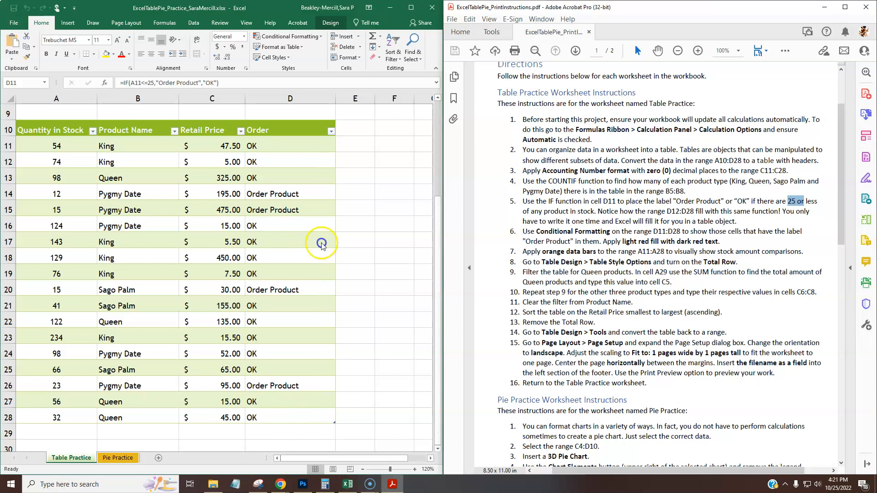
- Check the completed formula in D11 against instruction 5 in the PDF
click(283, 148)
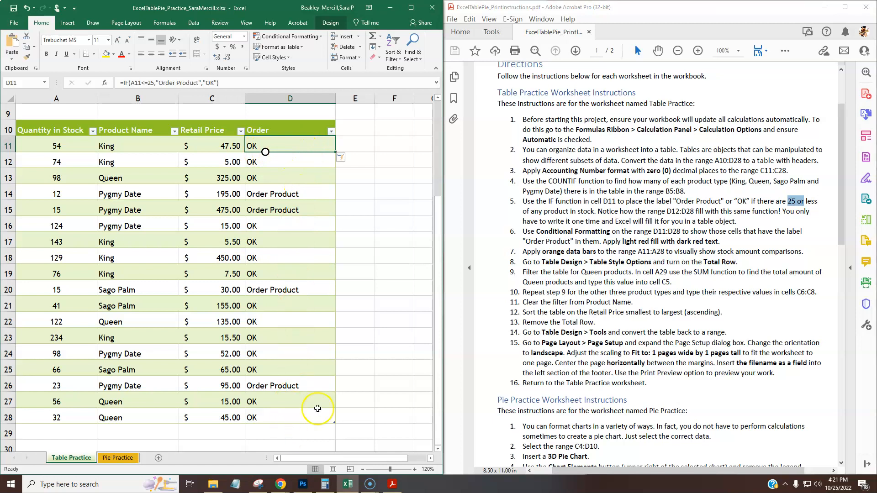
click(610, 203)
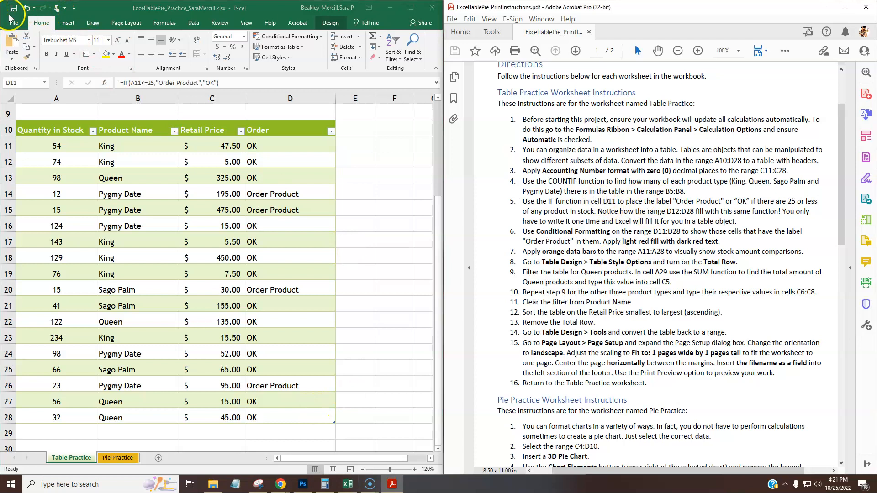
click(265, 152)
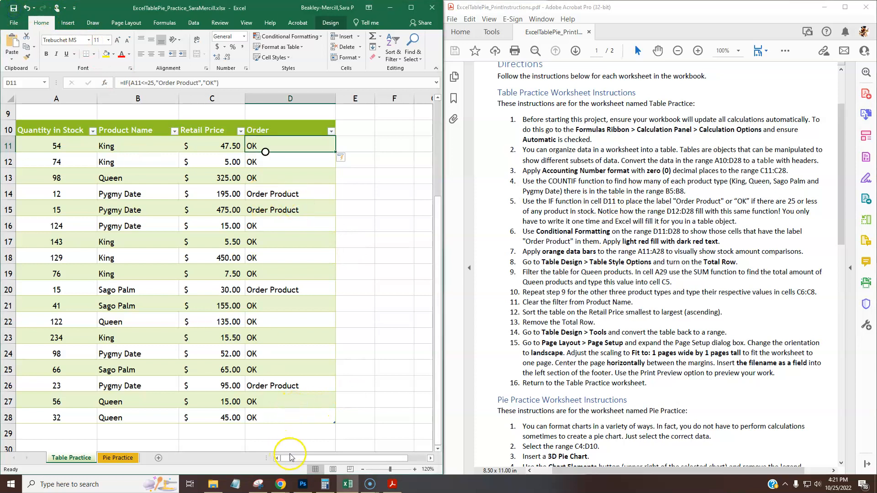
- Test the Order label by setting the quantity in A11 to 4, and undo that change
click(61, 146)
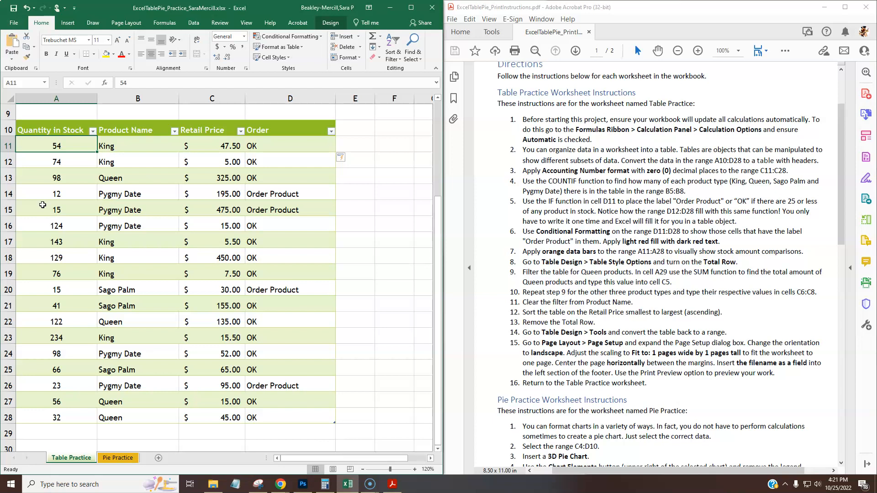
text(4)
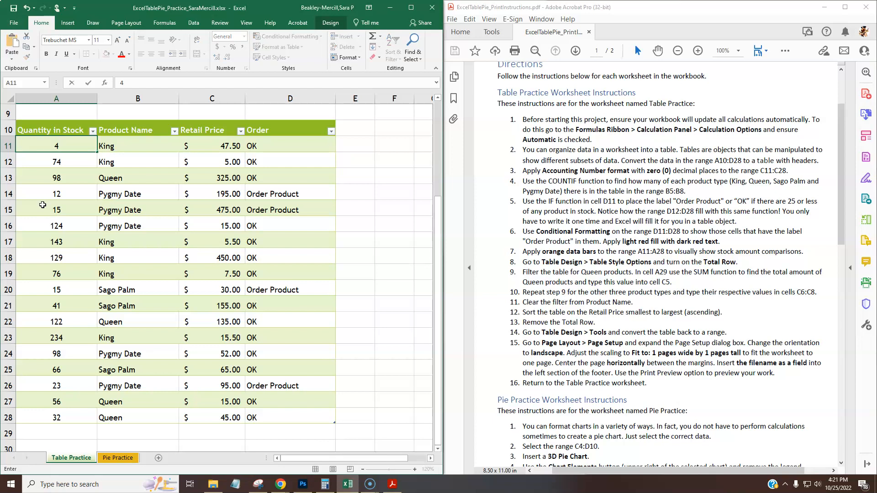
key(Return)
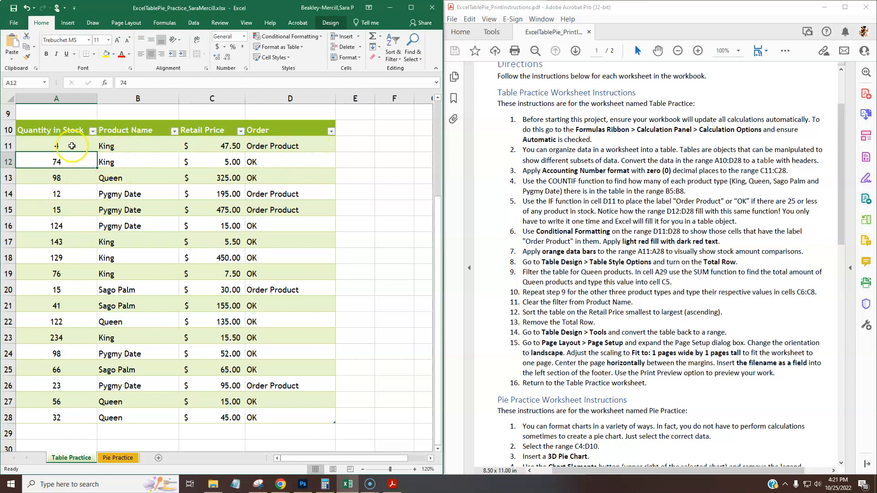
key(ctrl+z)
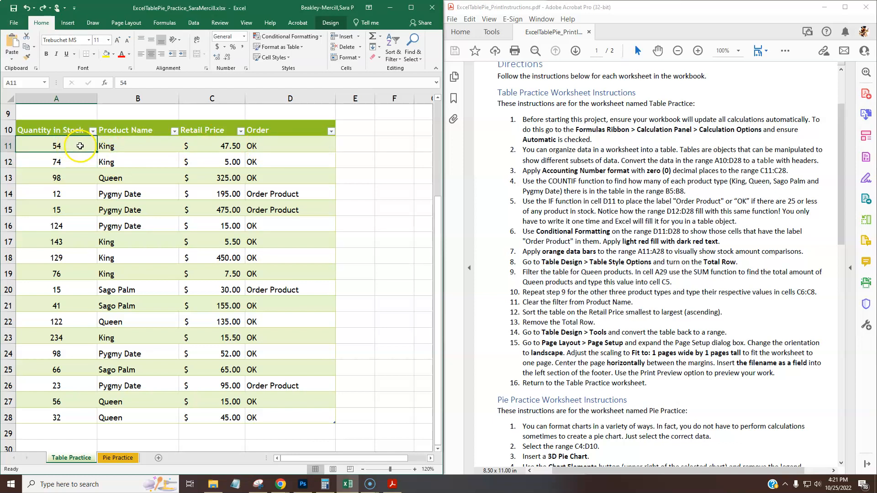
- Check the formula in D14 and read instruction 6 in the PDF about conditional formatting on D11:D28
click(283, 191)
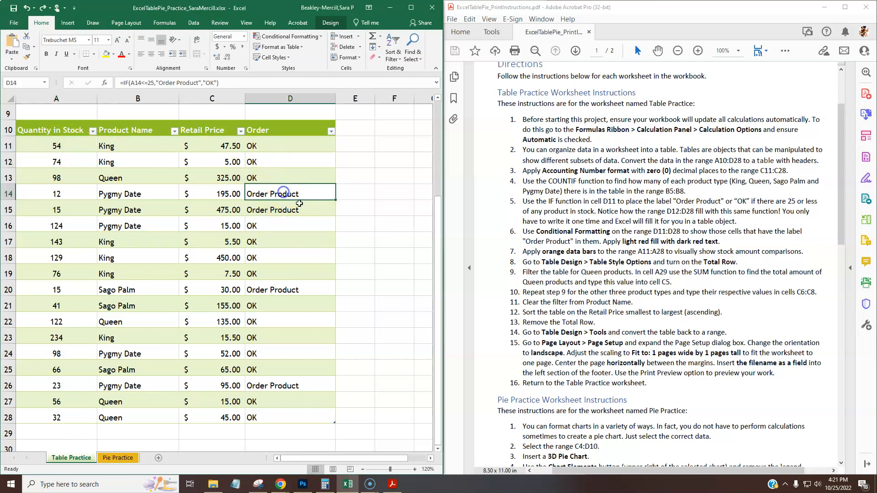
click(571, 239)
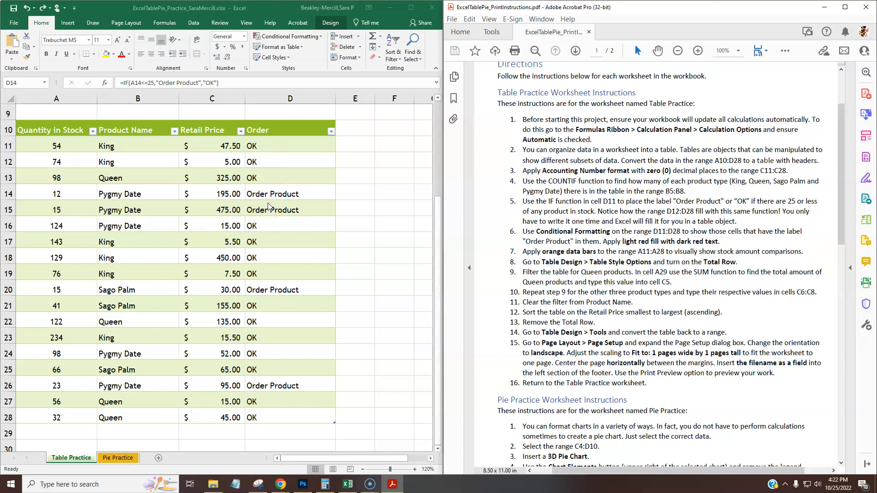
drag(524, 233, 721, 242)
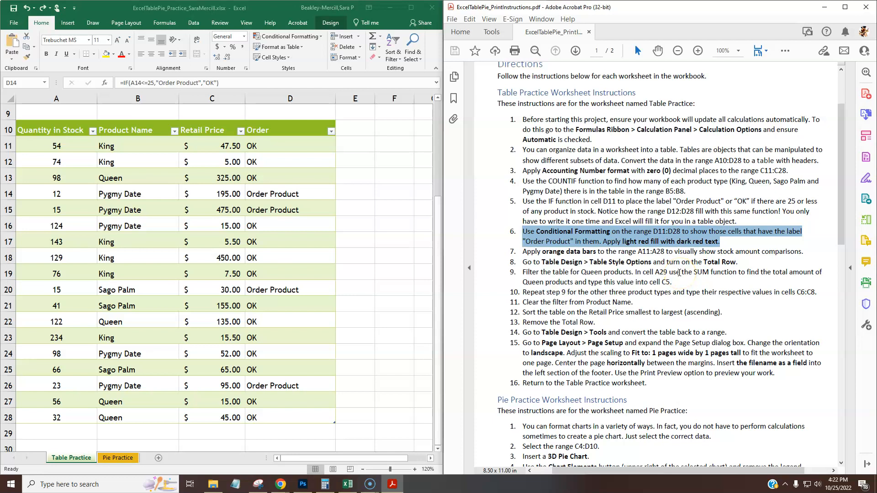
click(680, 273)
drag(539, 232, 609, 232)
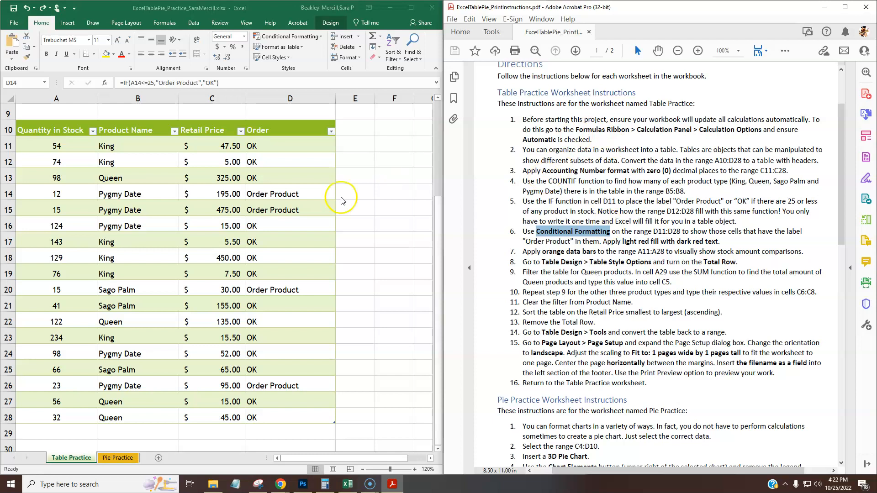
- In Excel, select the range D11:D28 and start a Text that Contains conditional formatting rule
click(301, 190)
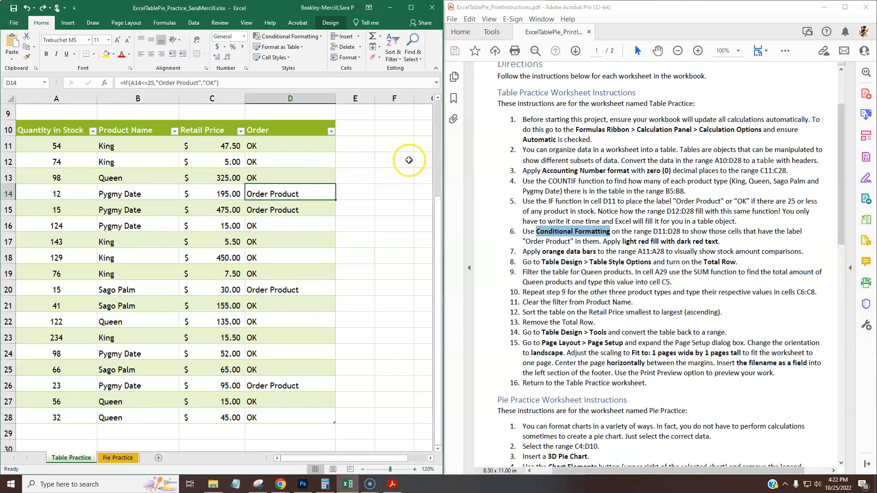
drag(274, 146, 276, 413)
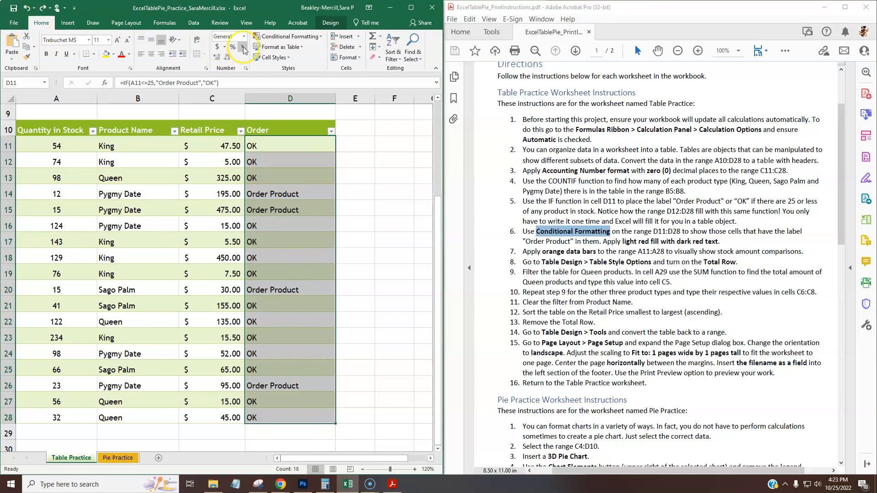
click(273, 40)
click(321, 38)
click(322, 39)
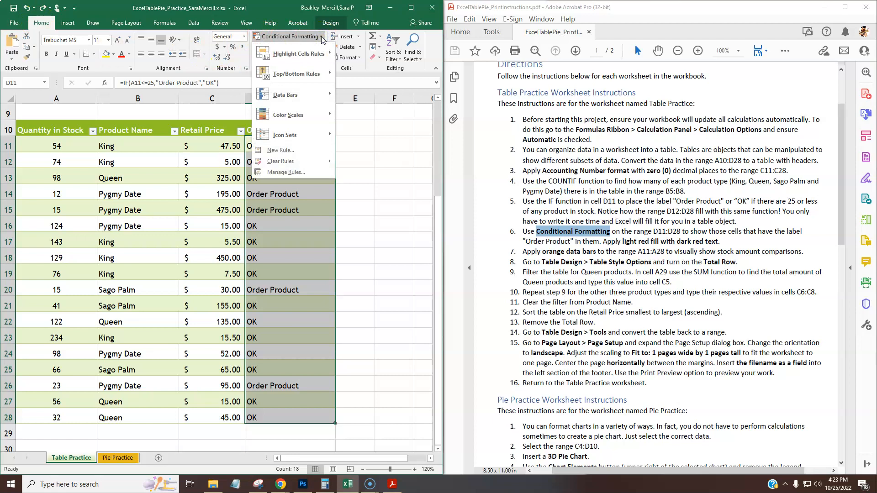
click(319, 55)
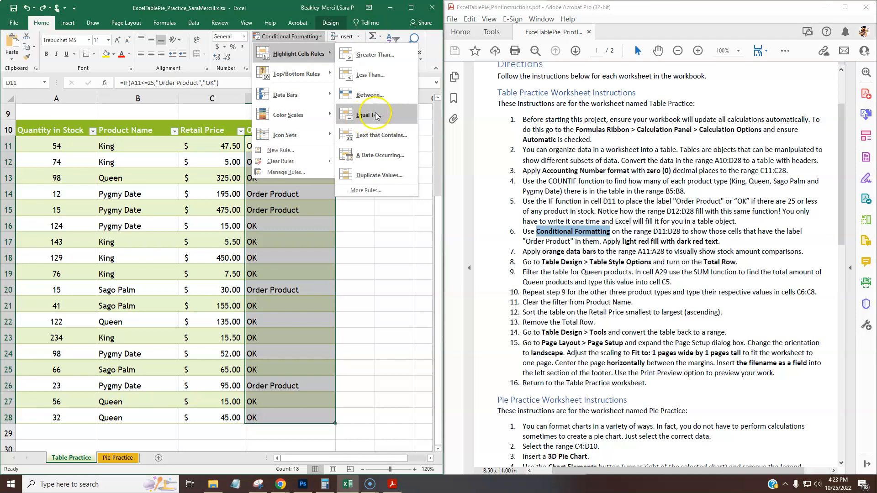
click(370, 138)
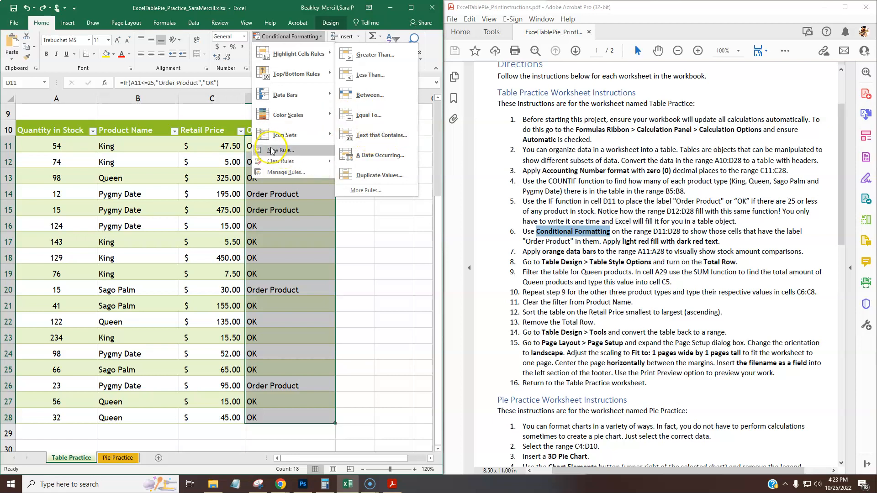
mouse_move(297, 53)
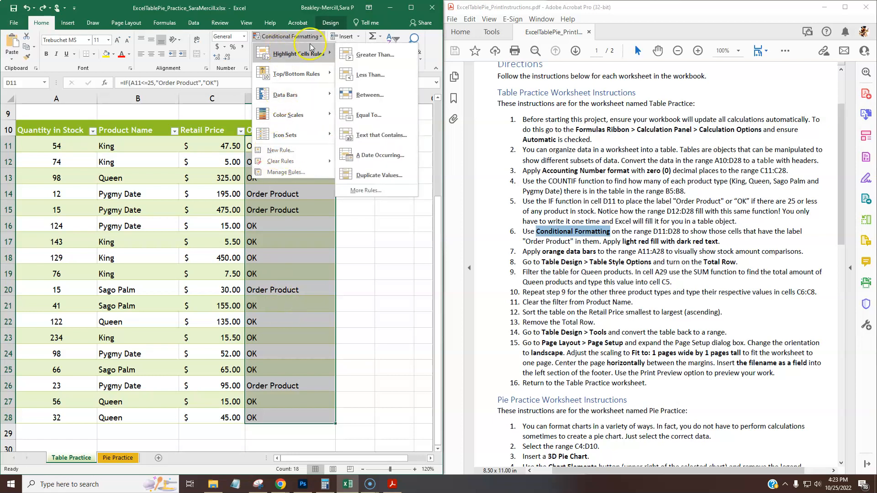
click(376, 135)
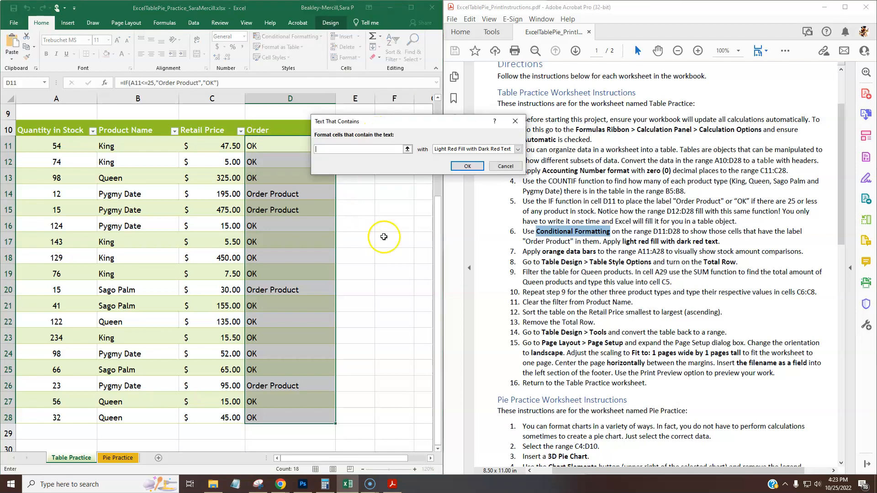
- Format cells containing "Order Product" with Light Red Fill with Dark Red Text and apply the rule
drag(406, 123, 414, 76)
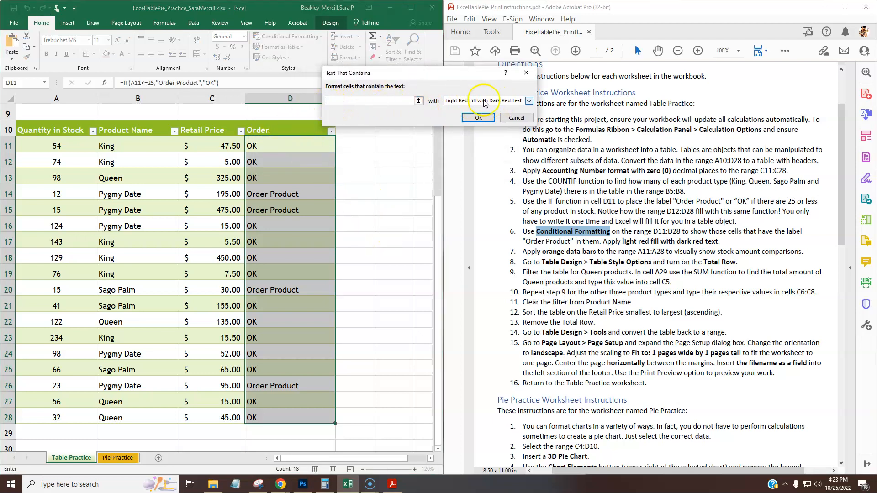
click(528, 101)
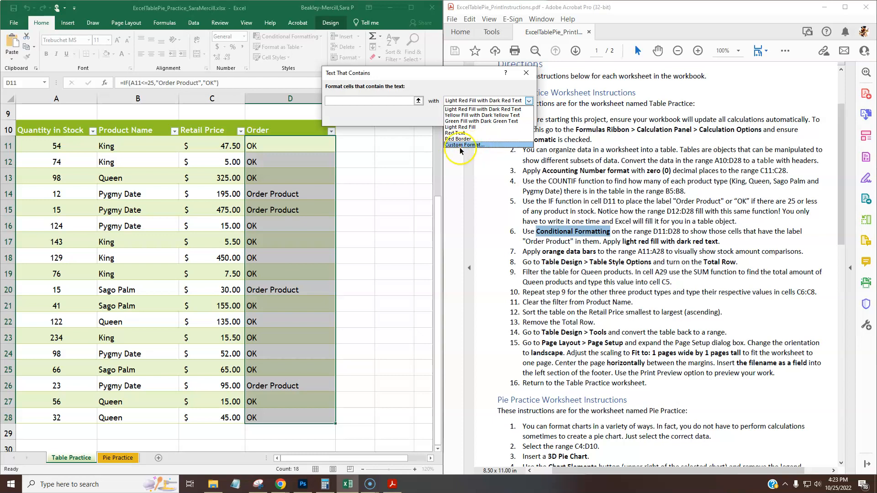
click(372, 105)
click(503, 101)
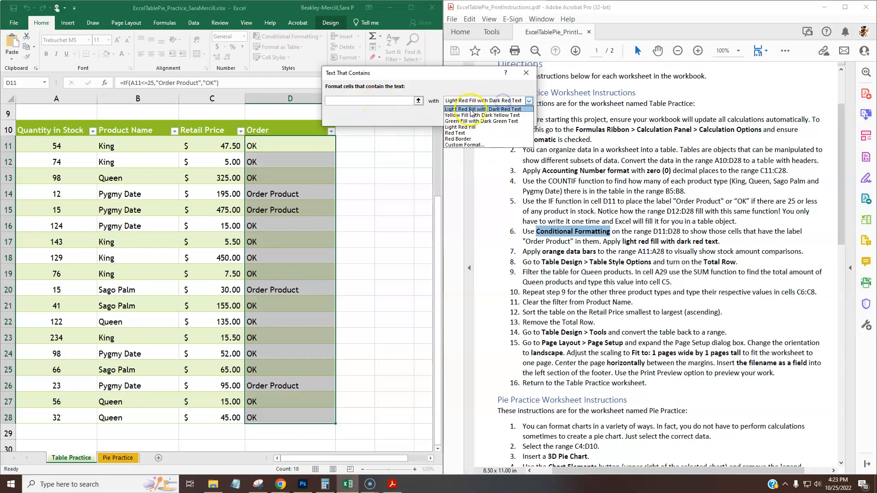
click(388, 101)
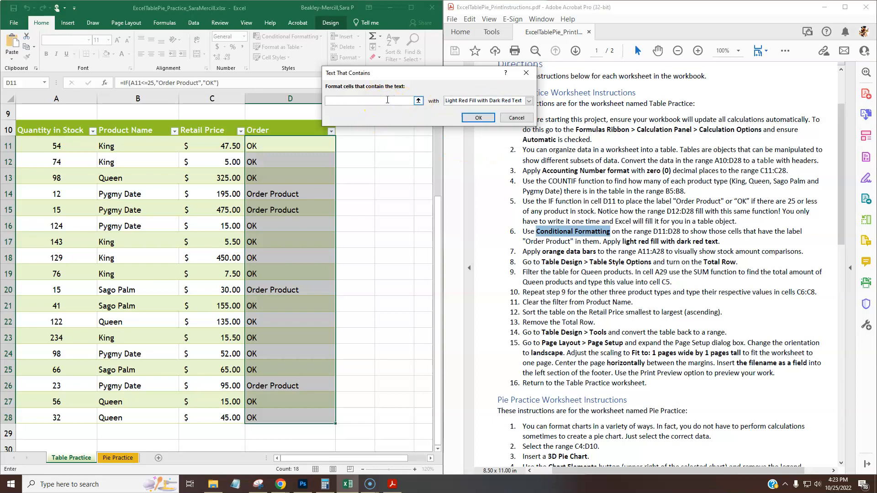
text(Order Product)
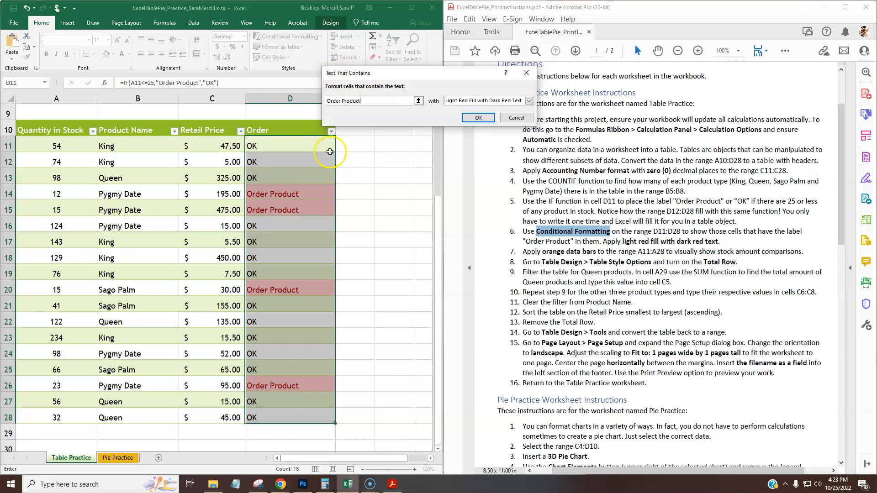
click(479, 117)
click(389, 194)
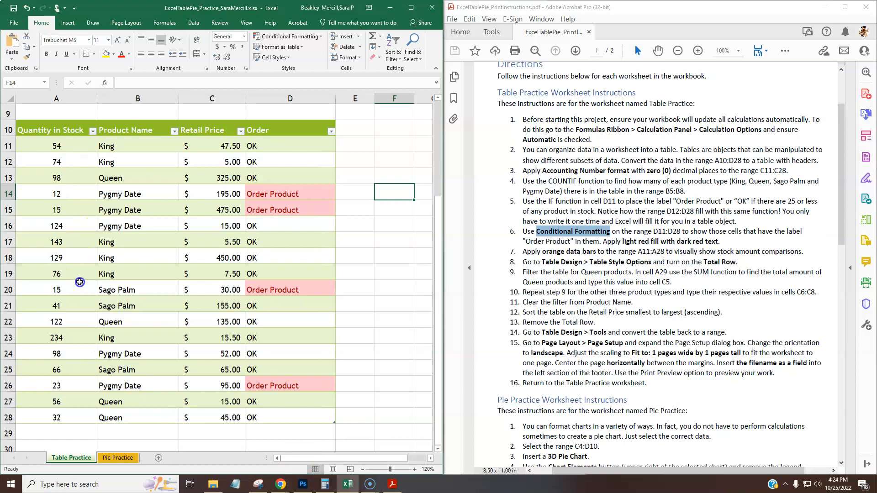
- Test the conditional formatting by setting the quantity in A23 to 2, and undo that change
click(80, 332)
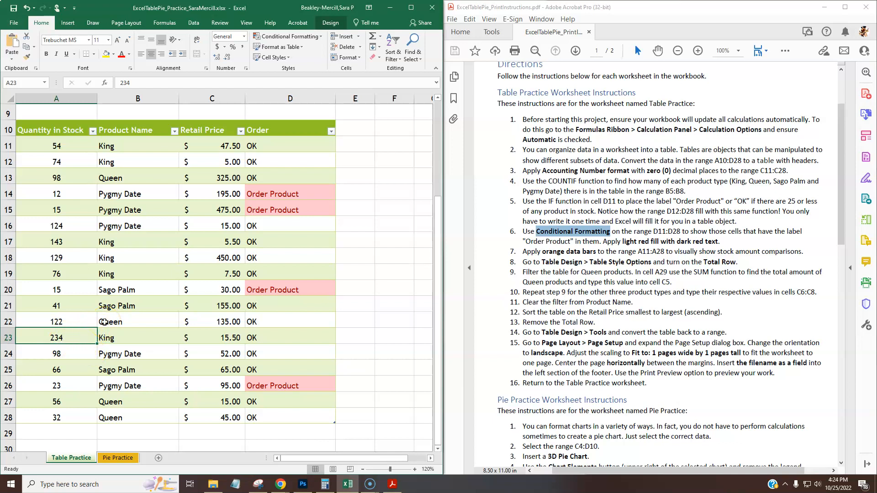
text(2)
key(Return)
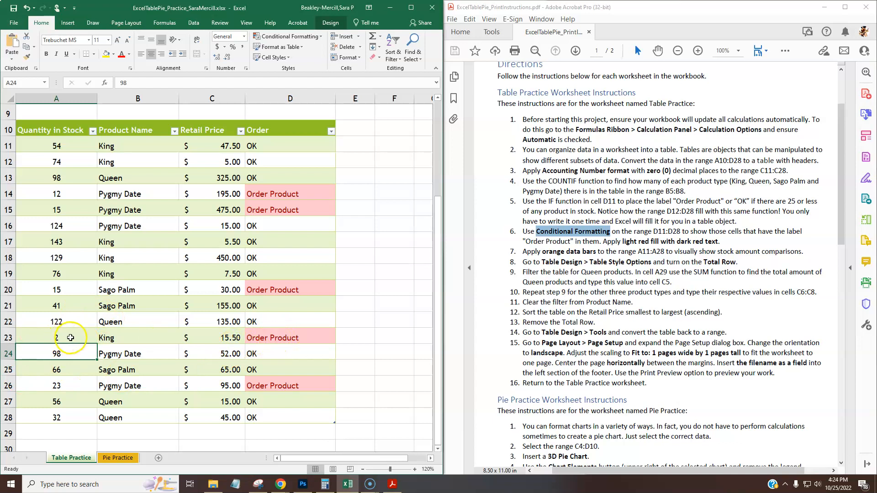
key(ctrl+z)
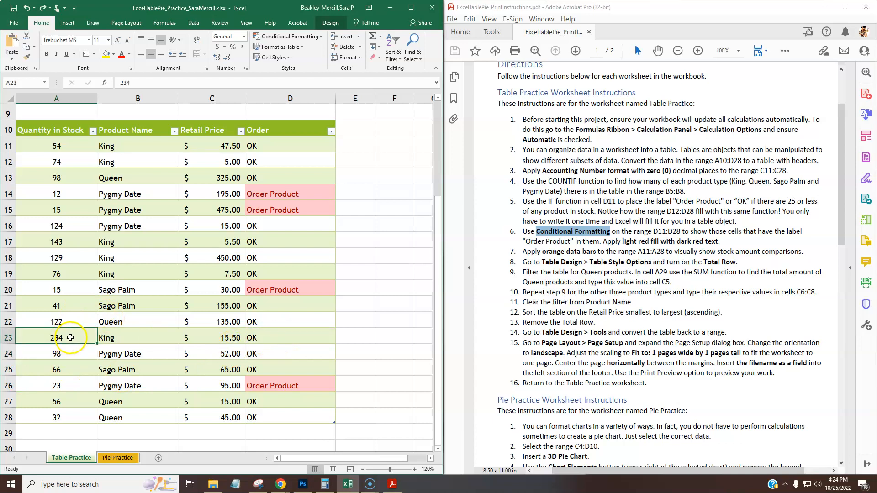
- Read instruction 7 in the PDF about applying orange data bars to the range A11:A28
scroll(574, 236, down, 1)
click(562, 248)
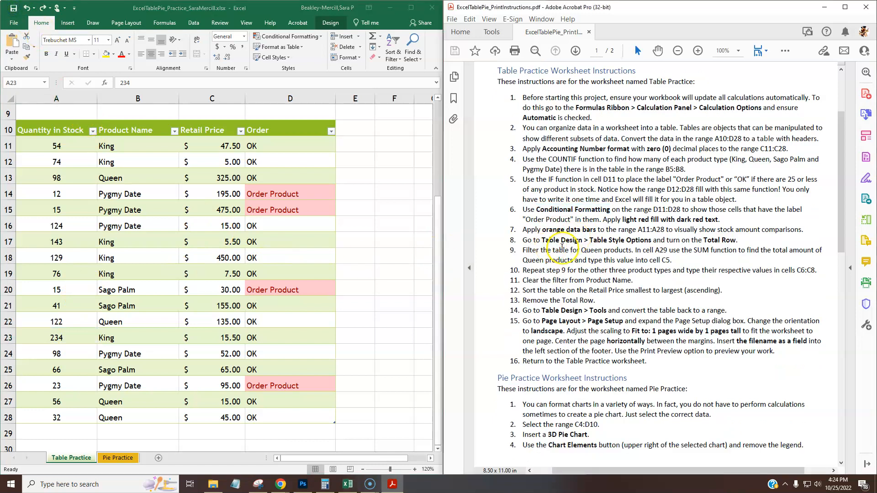
drag(521, 230, 815, 230)
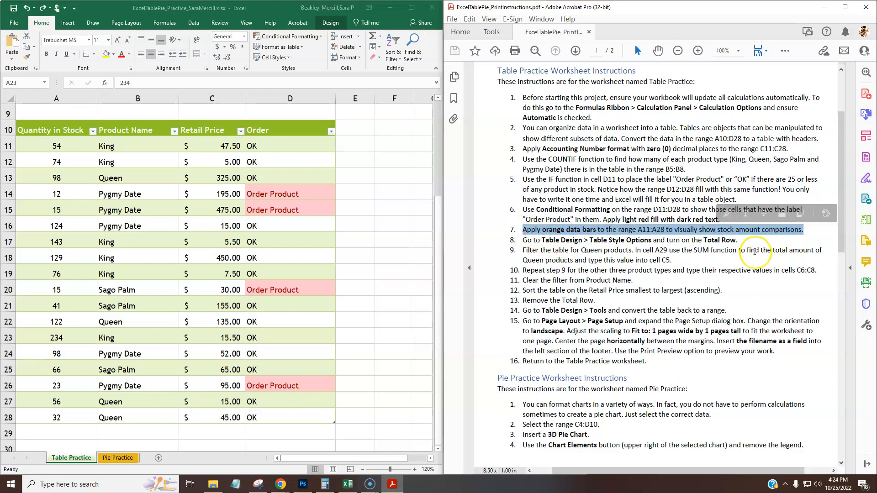
- Apply pink gradient-fill data bars to the Quantity in Stock values in the range A11:A28
click(592, 224)
click(583, 288)
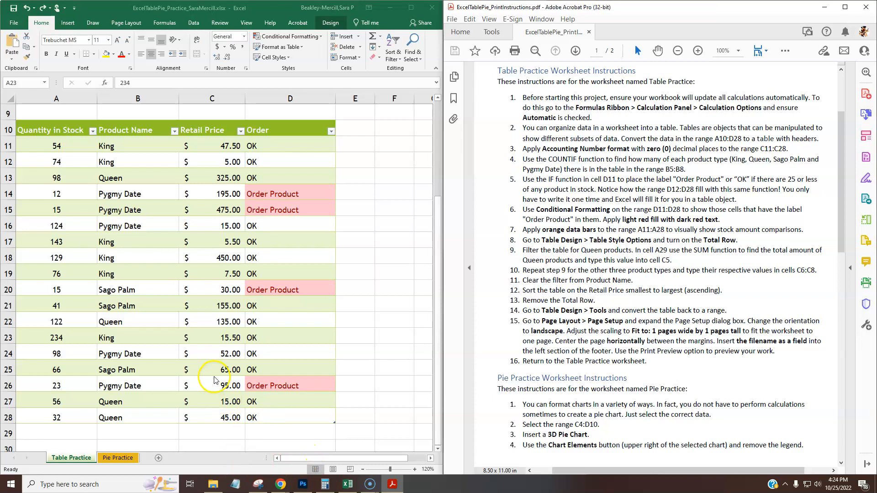
click(160, 292)
drag(56, 147, 56, 415)
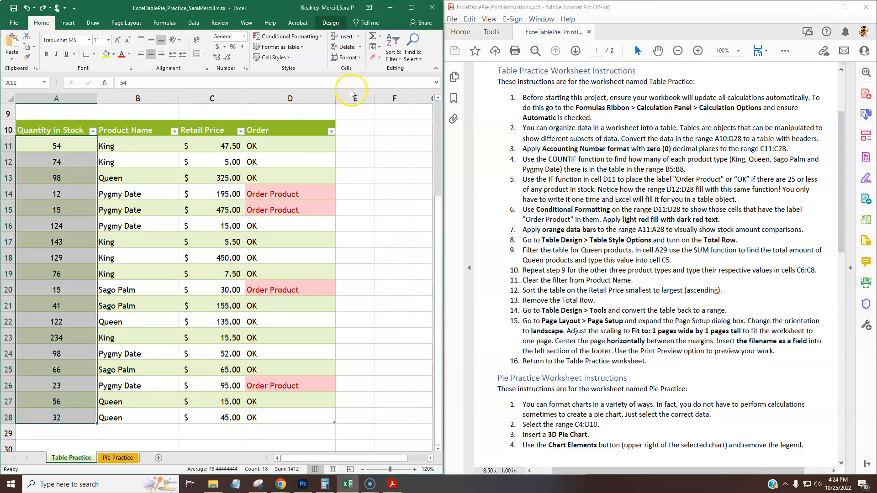
click(322, 38)
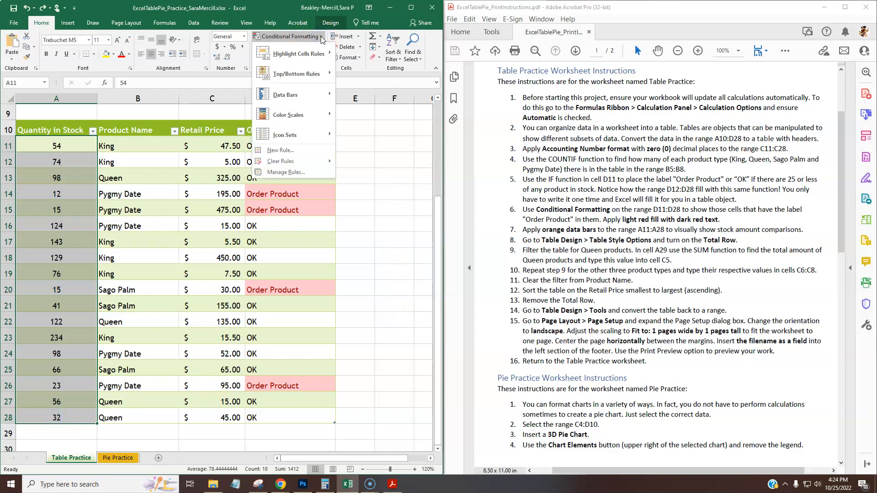
click(308, 98)
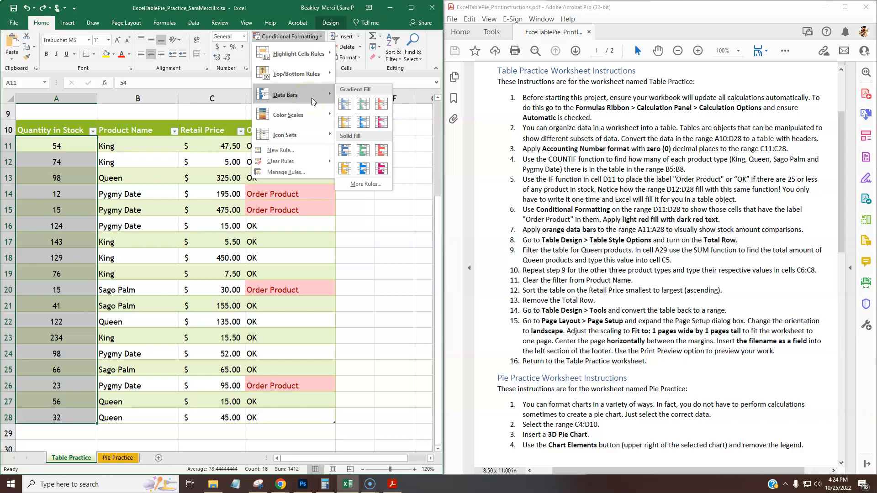
click(346, 121)
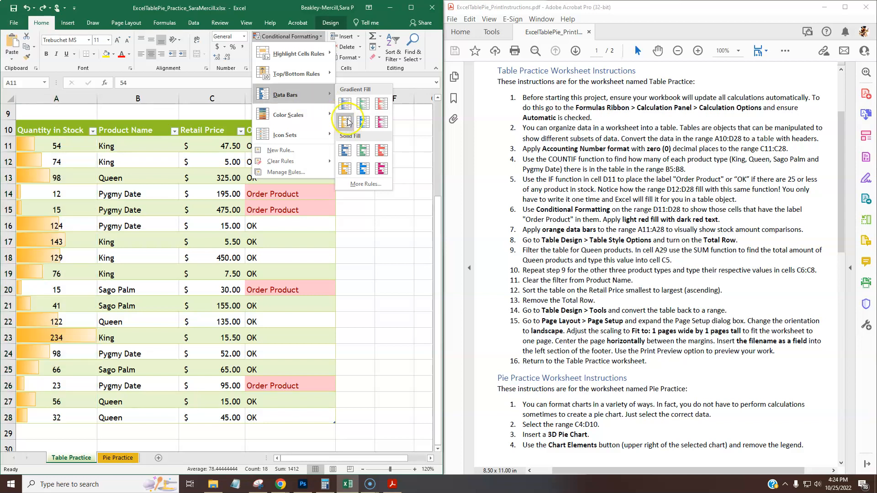
click(383, 122)
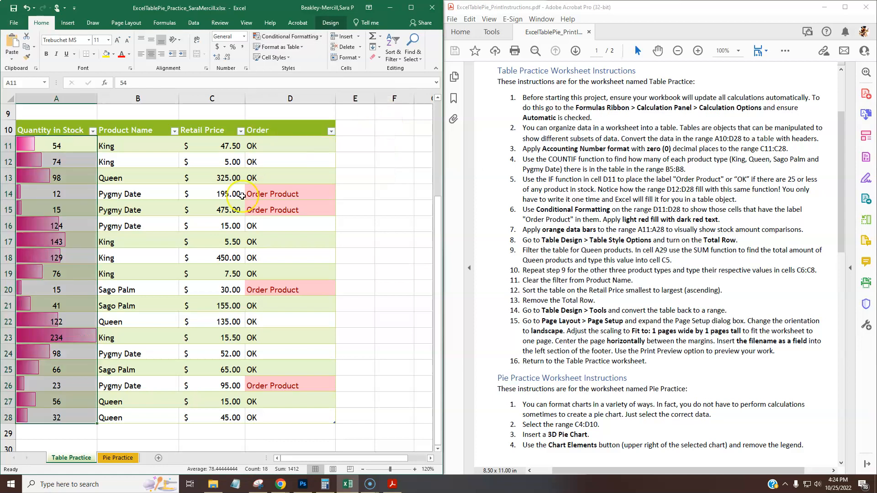
- Test how the data bars respond by setting cell A11 to 500, and undo that change
drag(47, 137, 45, 418)
click(60, 337)
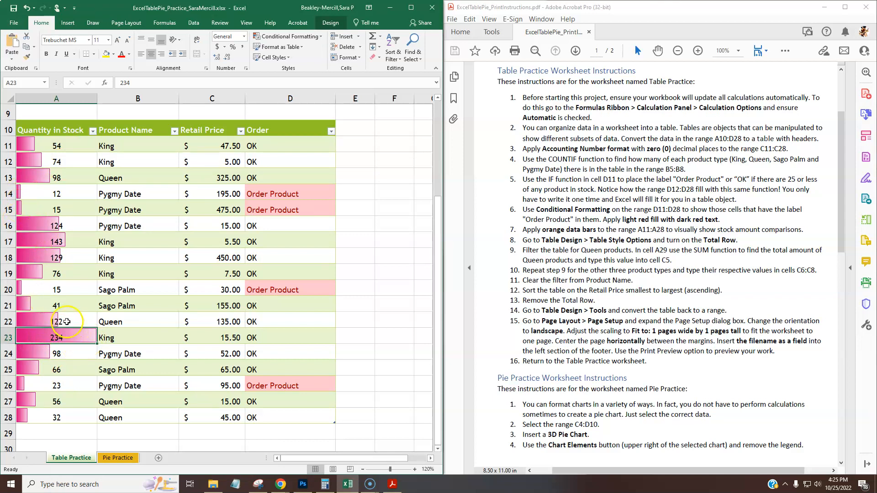
click(56, 146)
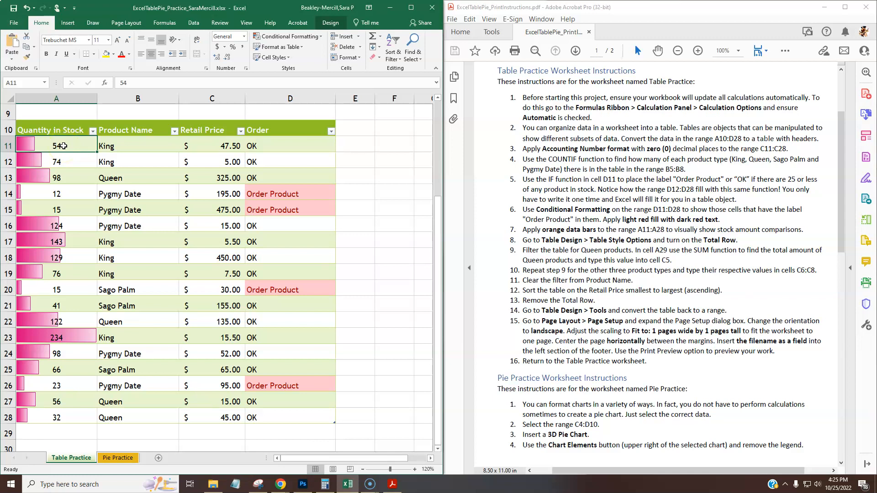
text(5)
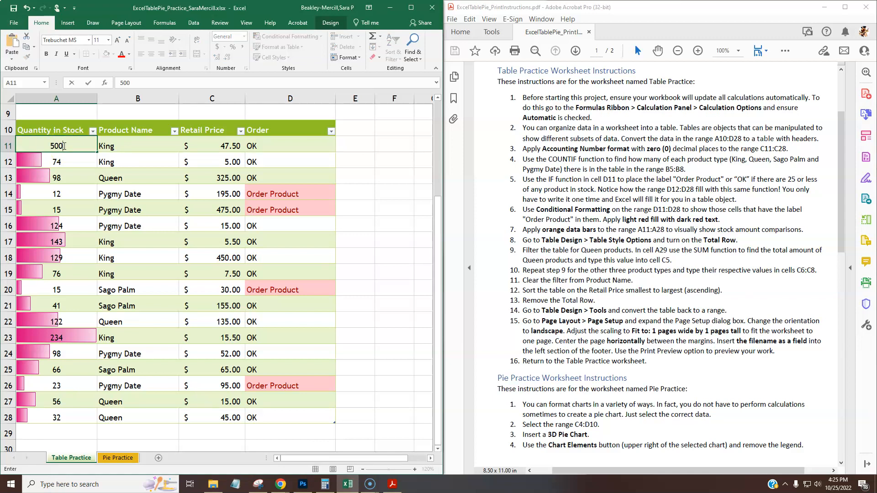
key(Return)
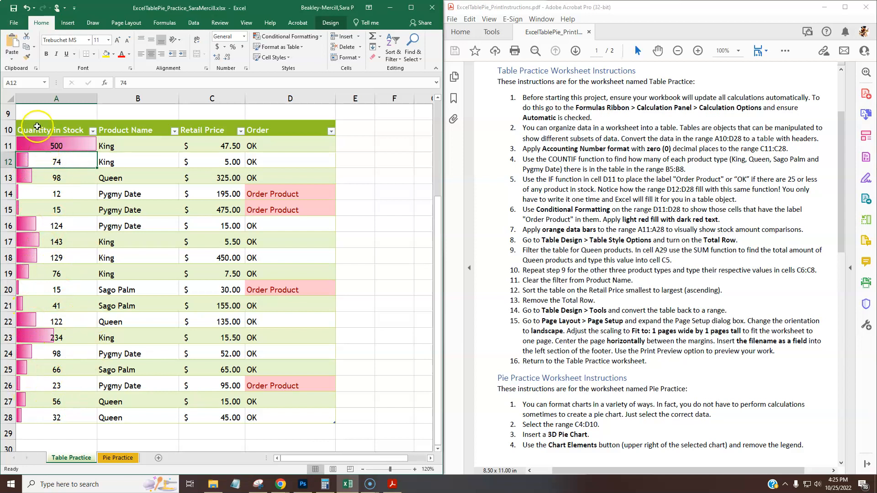
key(ctrl+z)
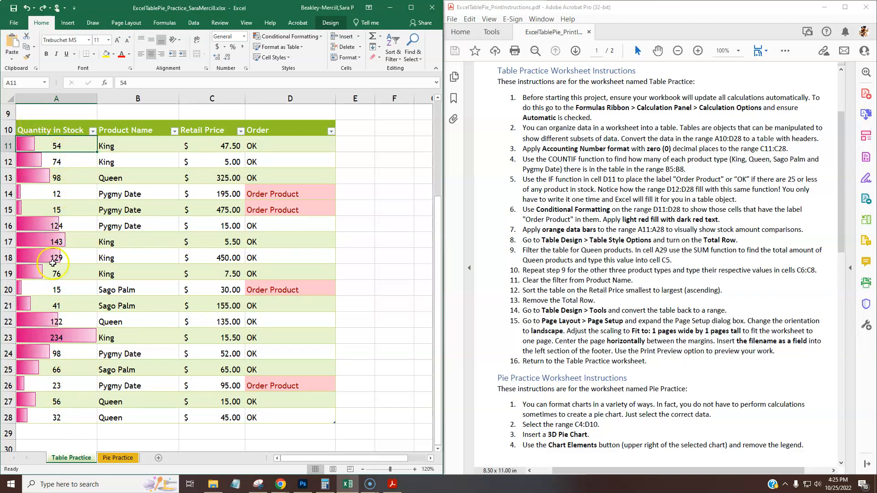
click(75, 337)
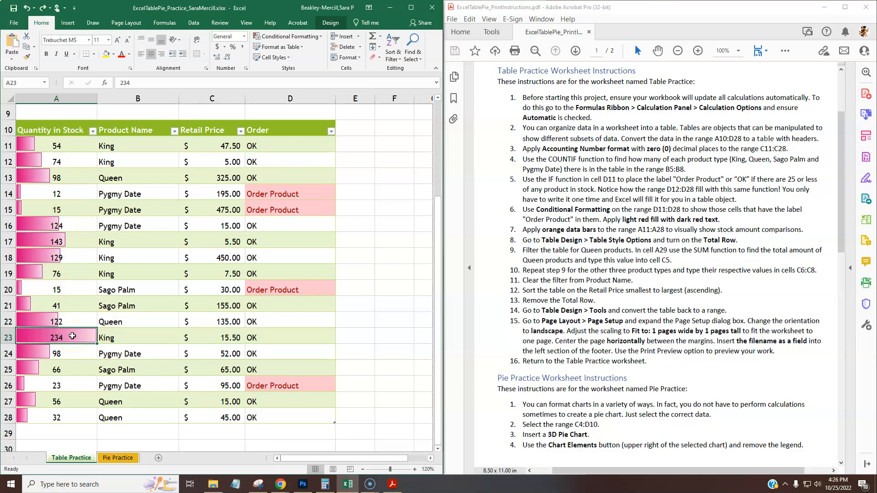
- Turn on the Total Row for the product table, following instruction 8
scroll(130, 219, up, 2)
scroll(50, 91, down, 2)
click(599, 233)
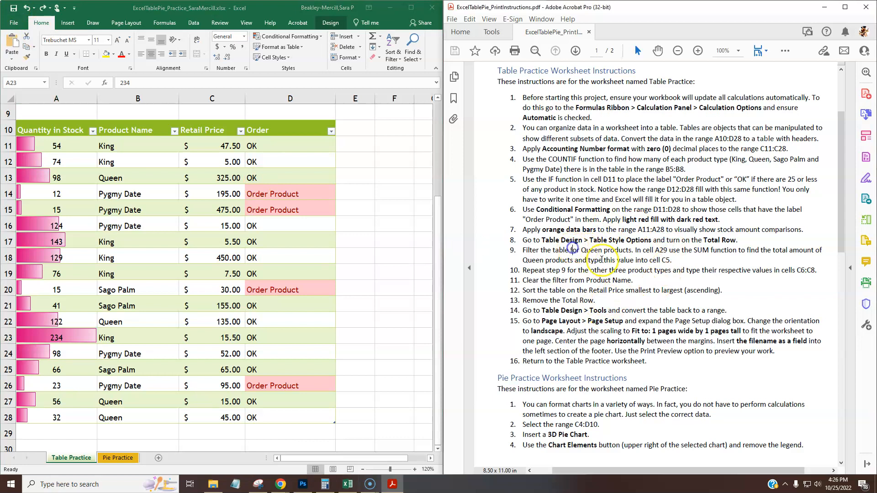
scroll(605, 259, down, 1)
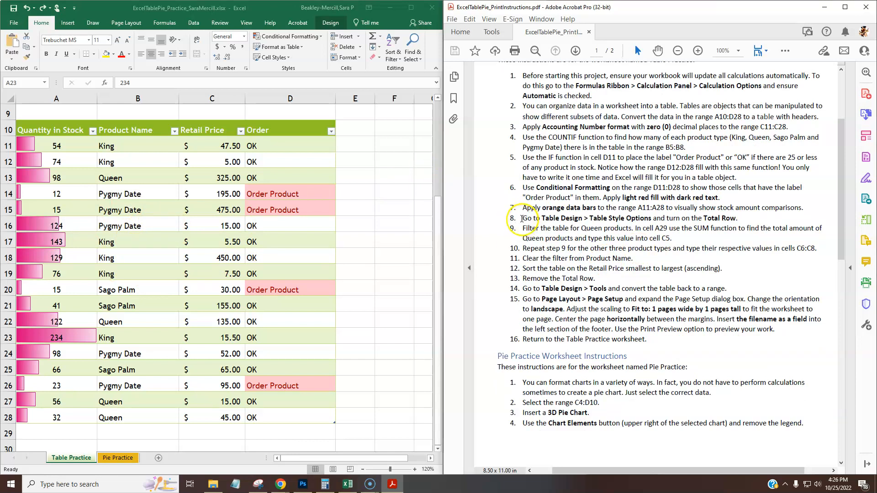
drag(523, 218, 737, 218)
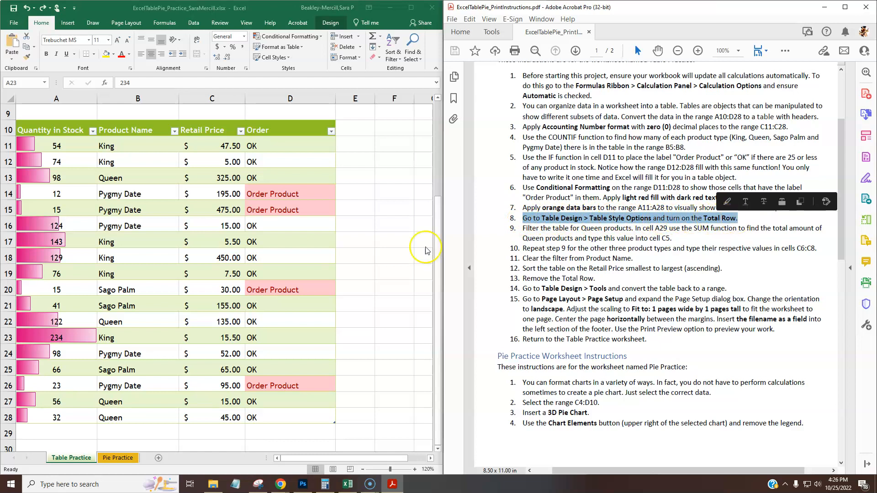
click(165, 241)
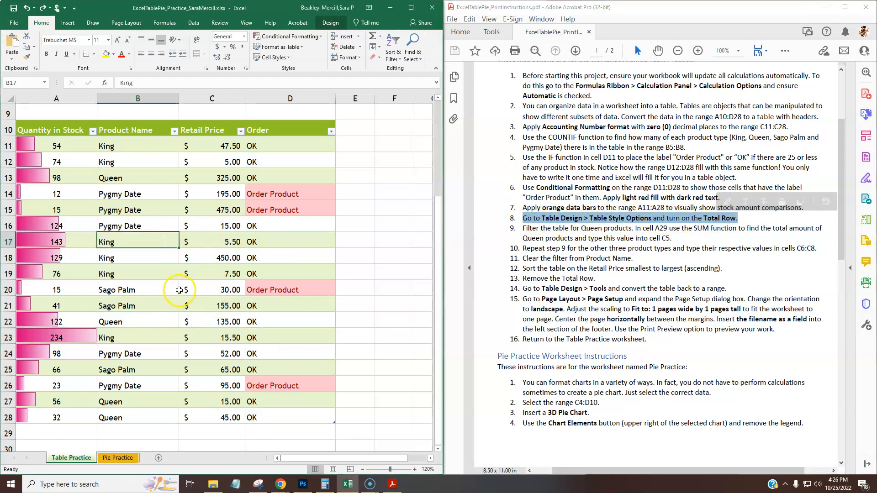
click(330, 22)
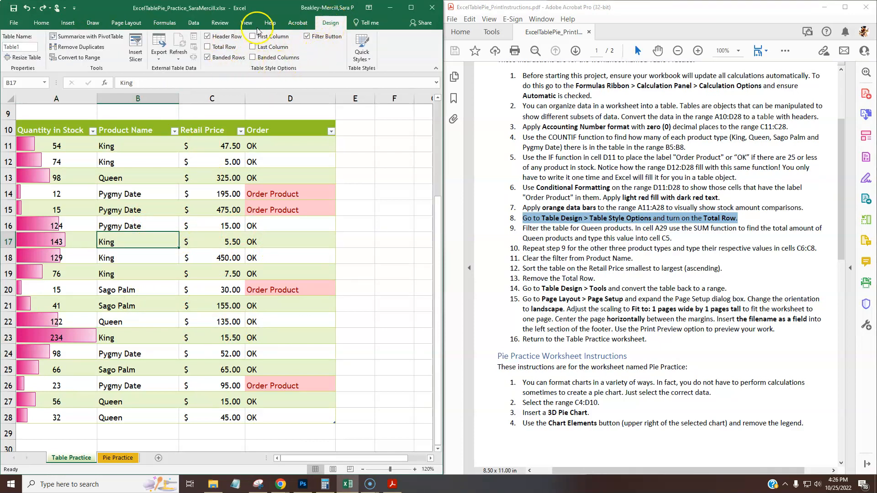
click(208, 47)
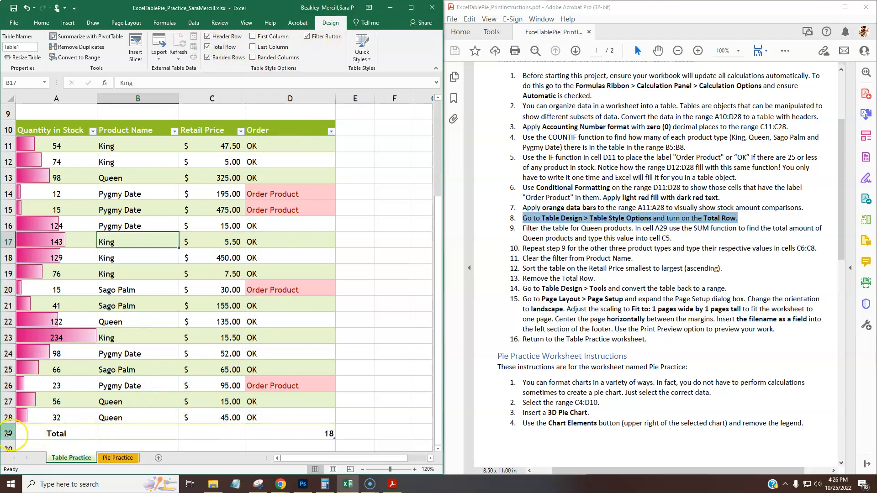
- Examine the Total Row cells A29:D29 and the summary functions offered for the Product Name and Retail Price columns
scroll(293, 431, down, 1)
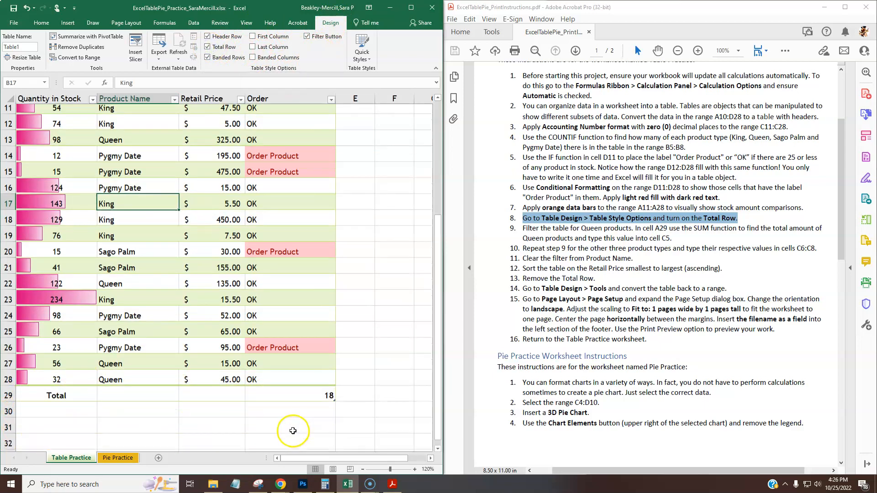
click(72, 388)
click(124, 385)
click(215, 386)
click(271, 383)
click(57, 386)
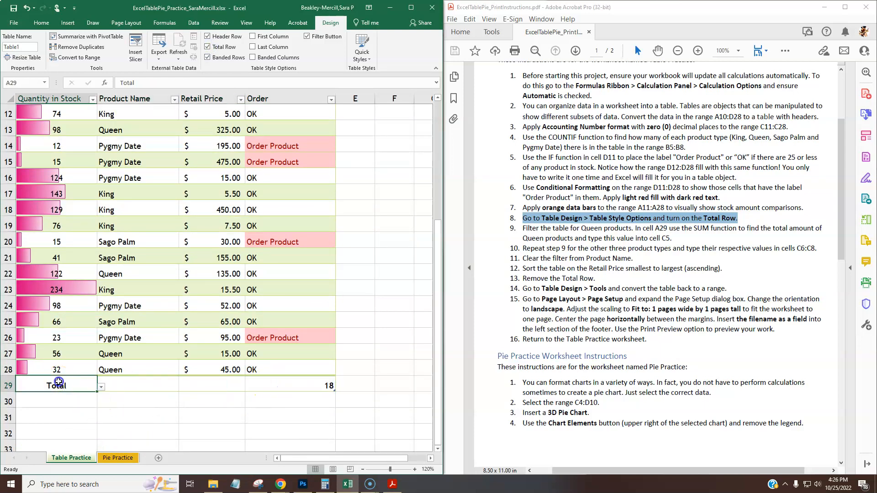
click(135, 385)
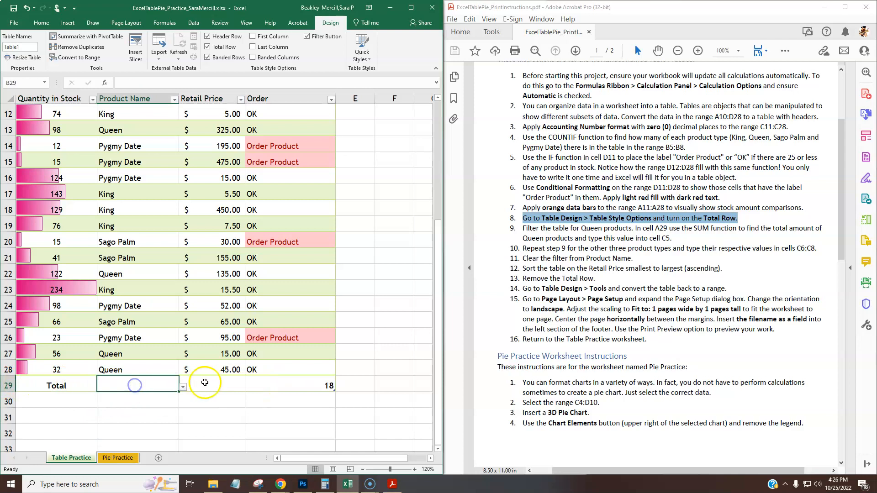
click(210, 386)
click(301, 386)
click(71, 388)
click(114, 385)
click(214, 384)
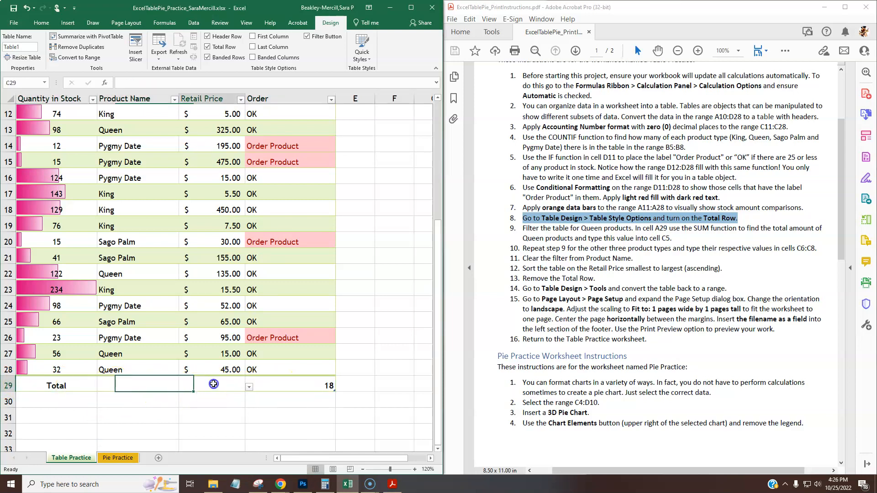
click(249, 387)
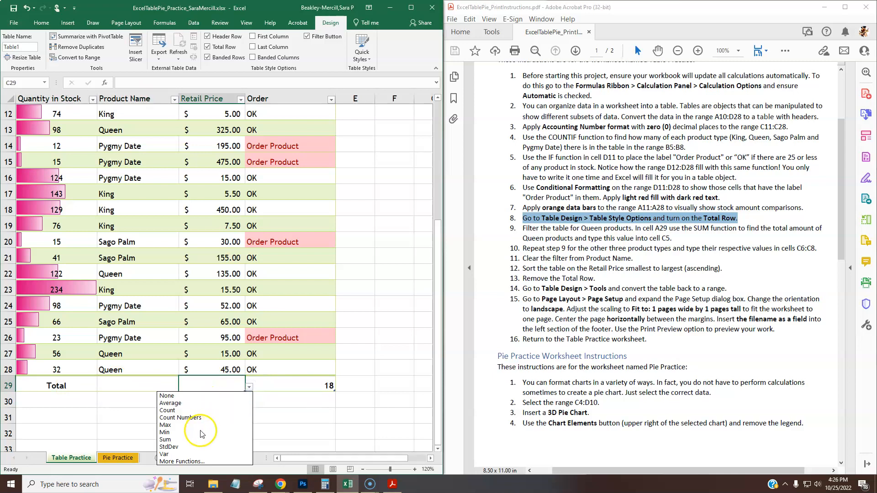
click(153, 384)
click(153, 384)
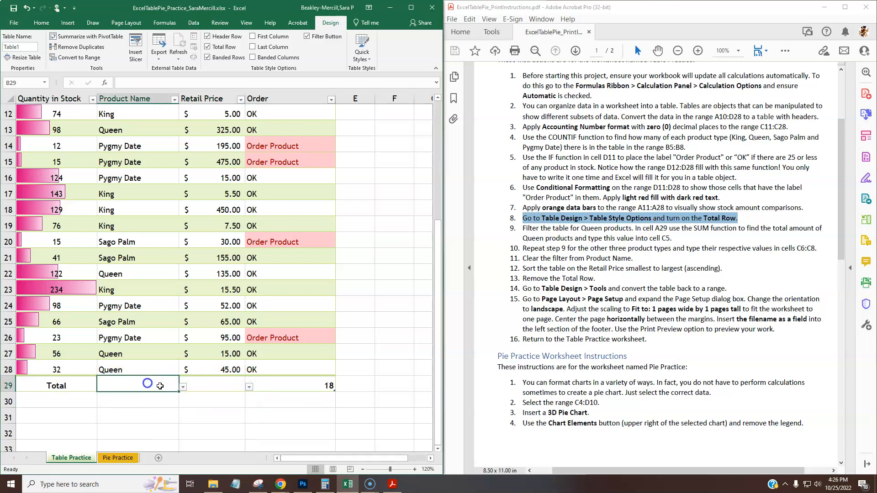
click(183, 387)
click(155, 384)
click(69, 385)
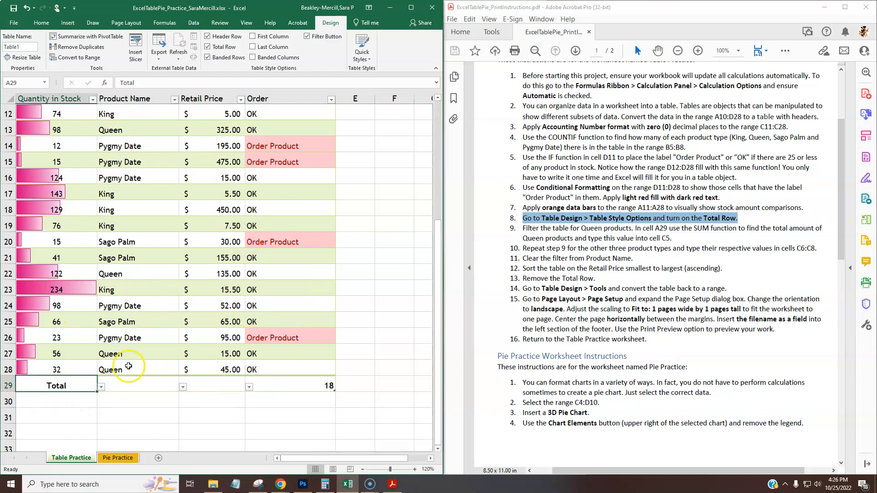
- Read instruction 9 in the PDF about filtering for Queen products and summing in cell A29, and return to Excel
click(555, 253)
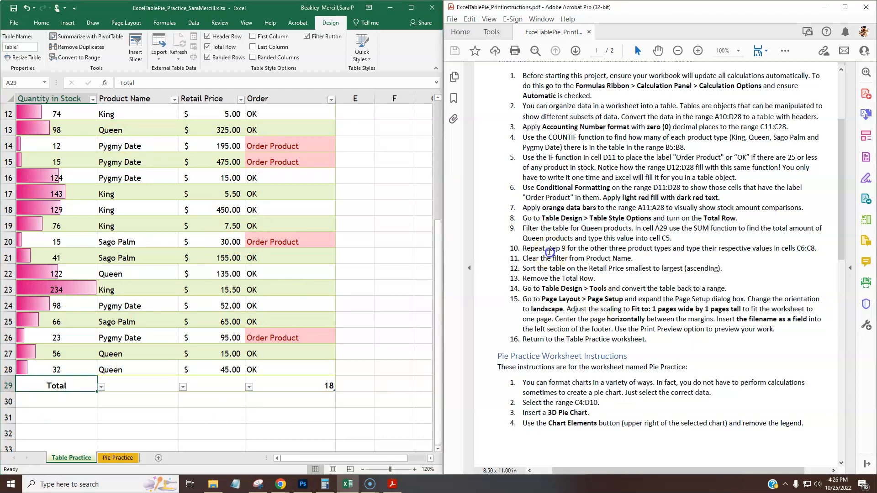
scroll(575, 260, up, 1)
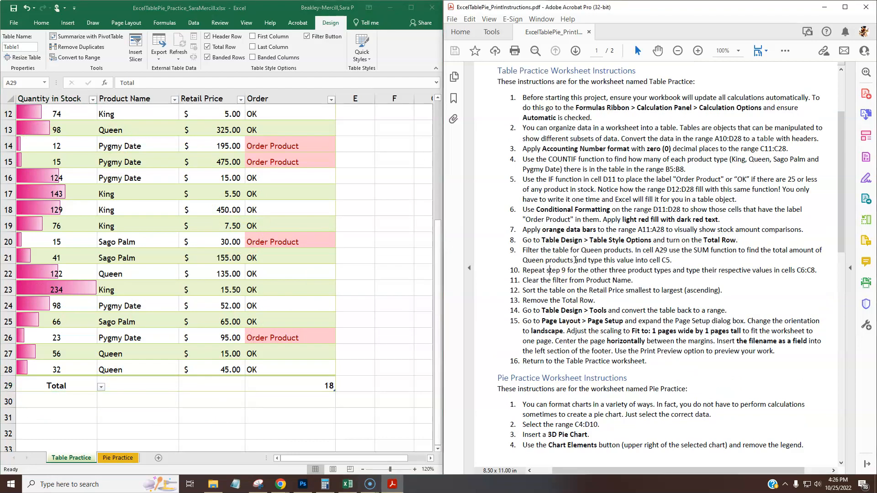
scroll(557, 283, down, 1)
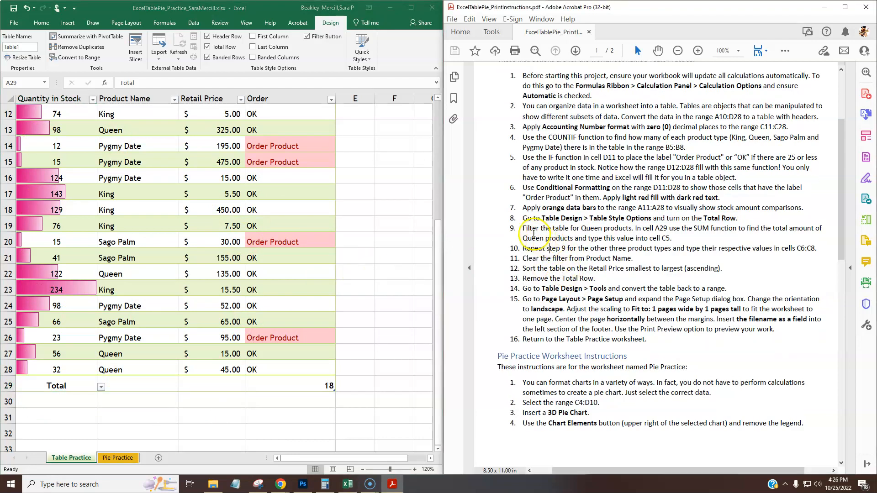
drag(521, 228, 637, 238)
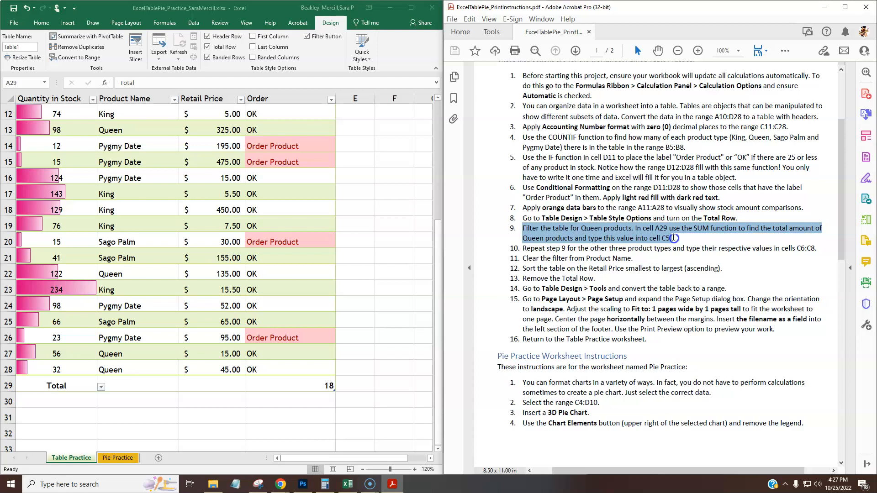
drag(673, 238, 674, 238)
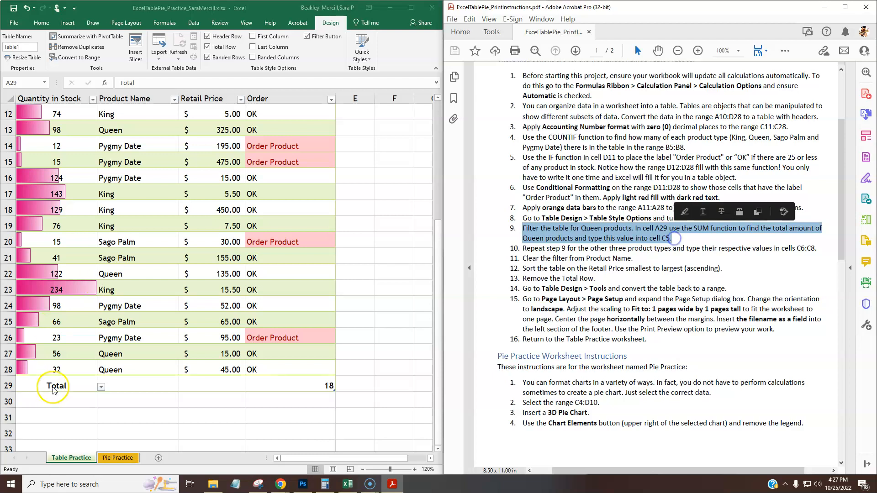
scroll(177, 291, up, 1)
key(alt+Tab)
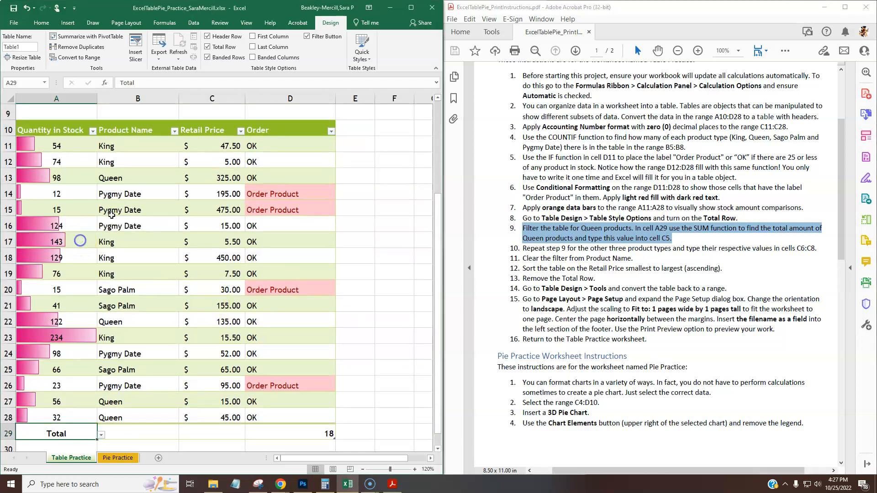
click(93, 132)
click(93, 132)
click(282, 158)
scroll(93, 161, up, 1)
scroll(93, 161, down, 1)
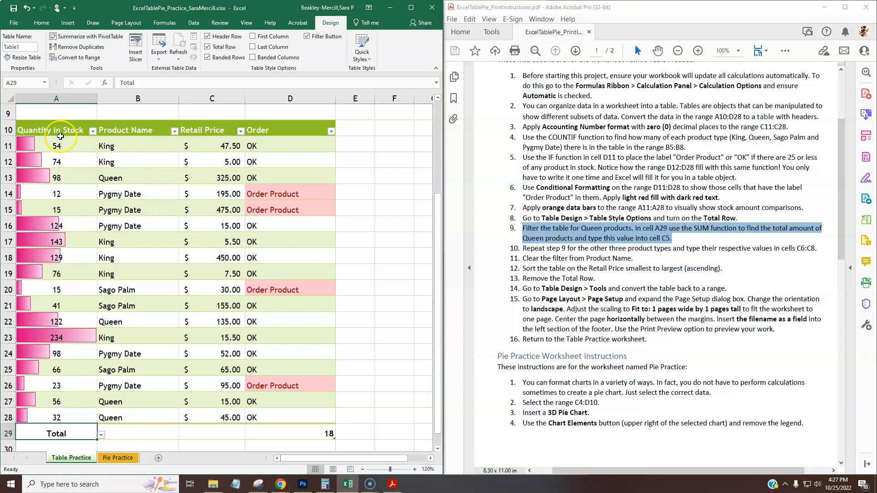
- Filter the product table's Product Name column to show only King products
scroll(122, 183, up, 1)
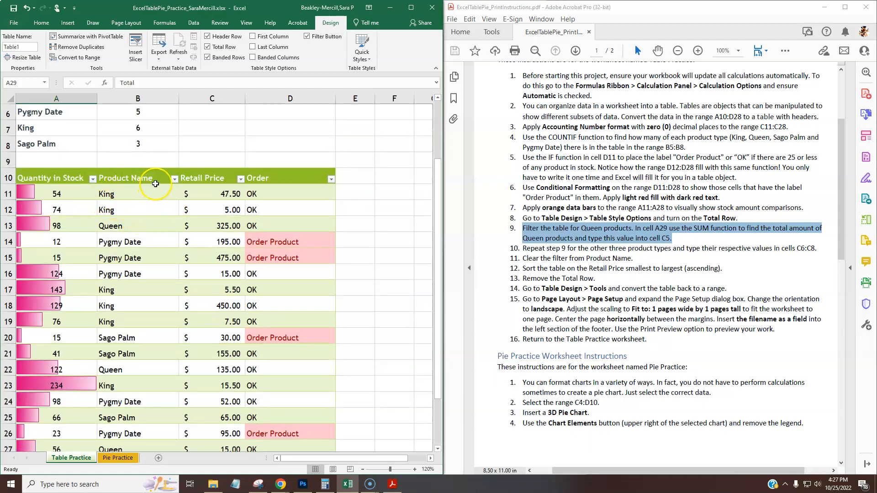
click(175, 179)
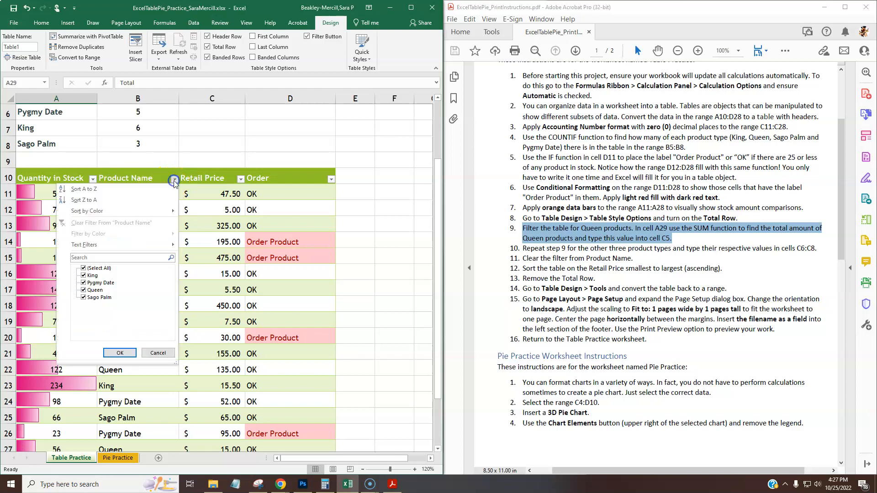
click(83, 269)
click(84, 275)
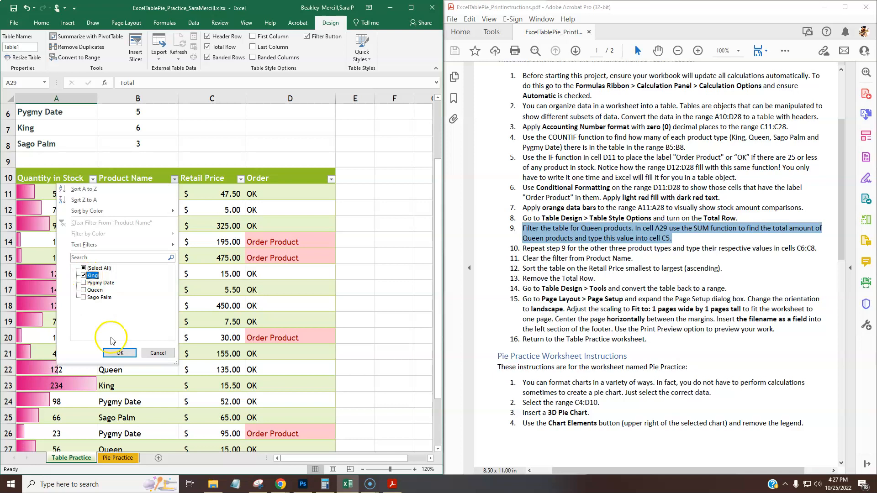
click(120, 353)
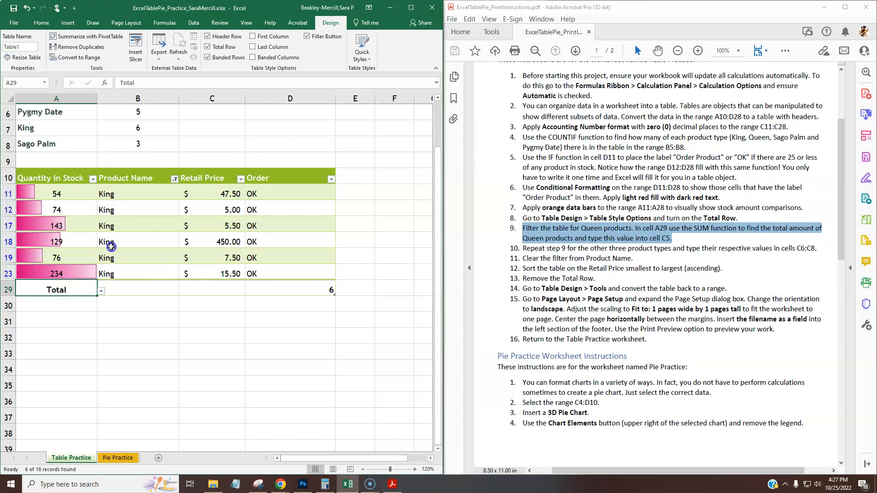
- Examine the row numbers of the filtered King records, going through rows 11, 12, 17, 18, 19 and 23
click(9, 193)
click(9, 210)
click(9, 226)
click(9, 242)
click(8, 257)
click(8, 274)
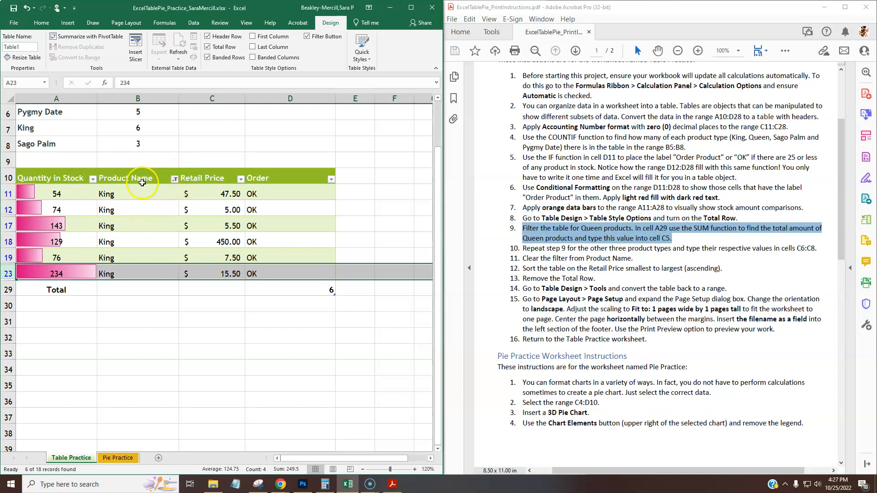
- Clear the filter from Product Name and view the sort and filter options of the Product Name and Retail Price columns
click(174, 179)
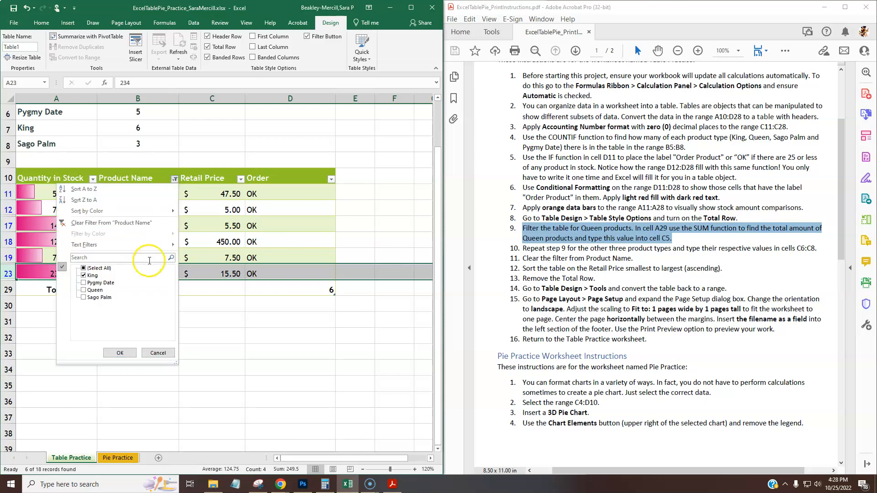
click(96, 224)
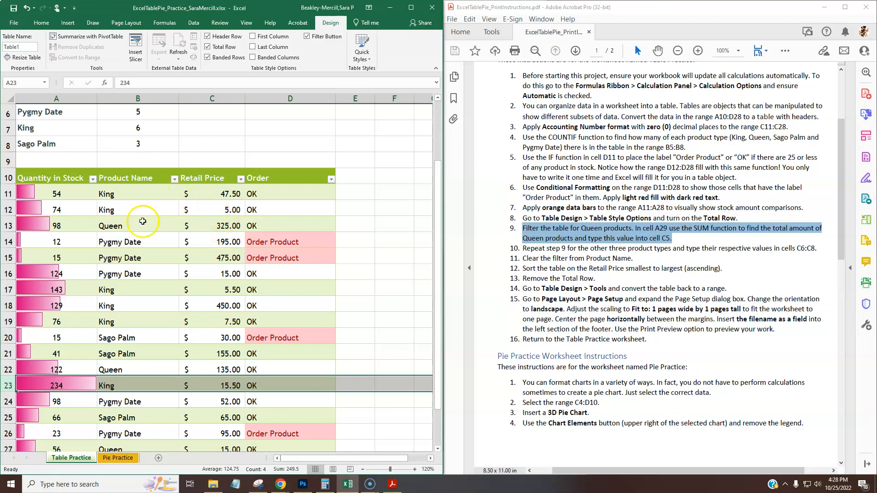
click(174, 180)
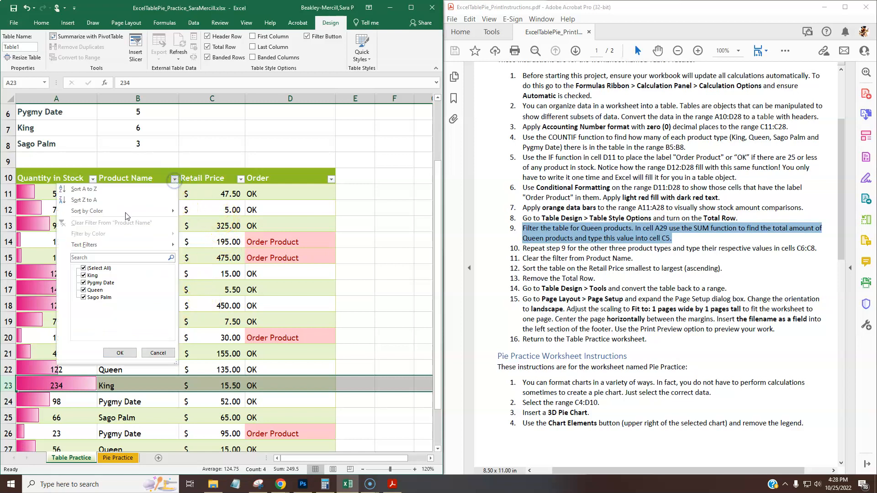
click(228, 181)
click(241, 179)
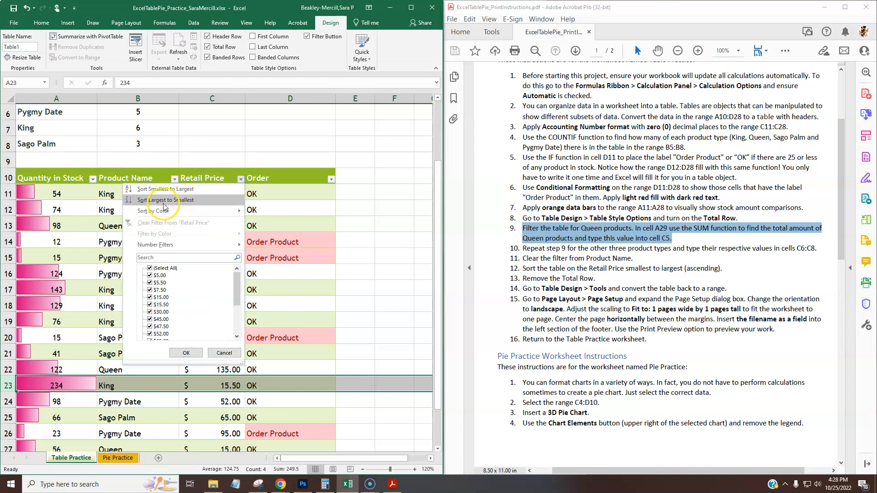
click(204, 145)
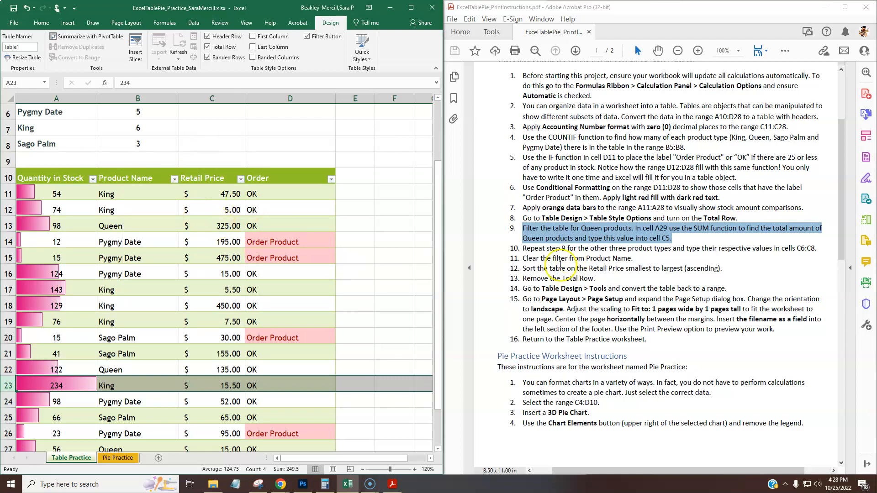
- Examine cell C5 for the Queen total and locate the Queen quantities in column A, such as A13, A22 and A28
scroll(208, 211, up, 1)
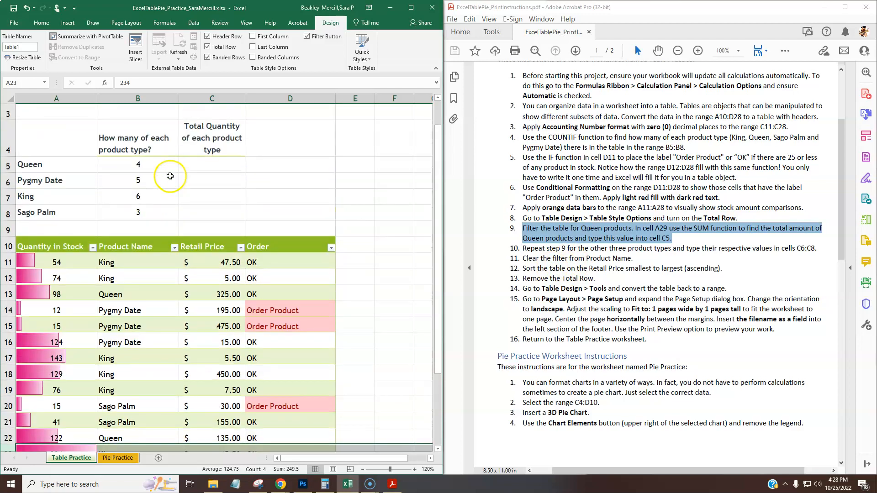
click(206, 165)
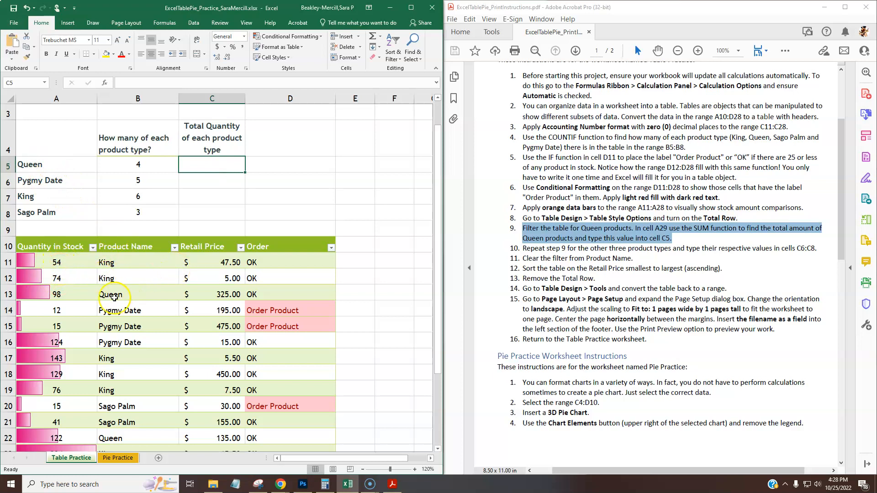
click(69, 292)
scroll(97, 323, down, 2)
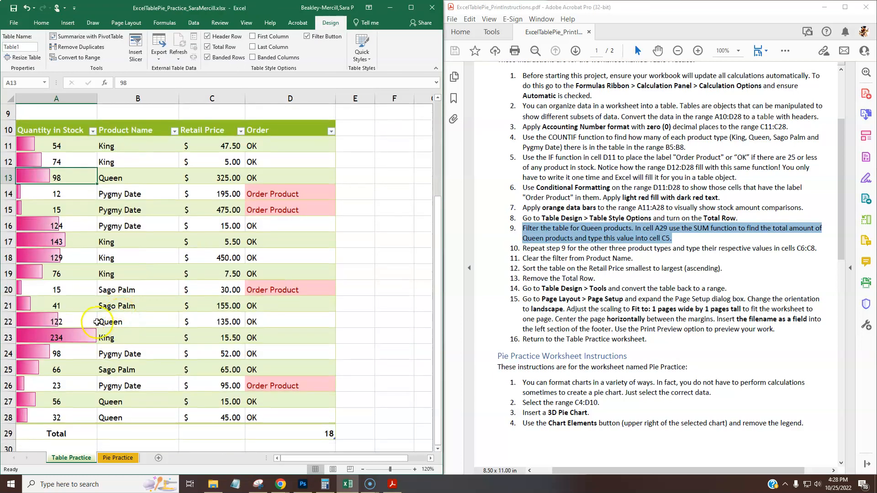
click(76, 322)
click(68, 416)
scroll(243, 182, up, 2)
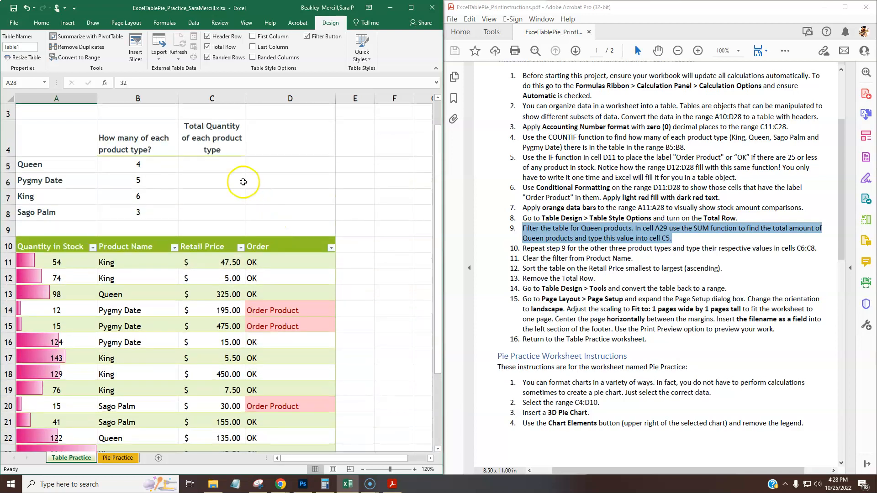
click(245, 165)
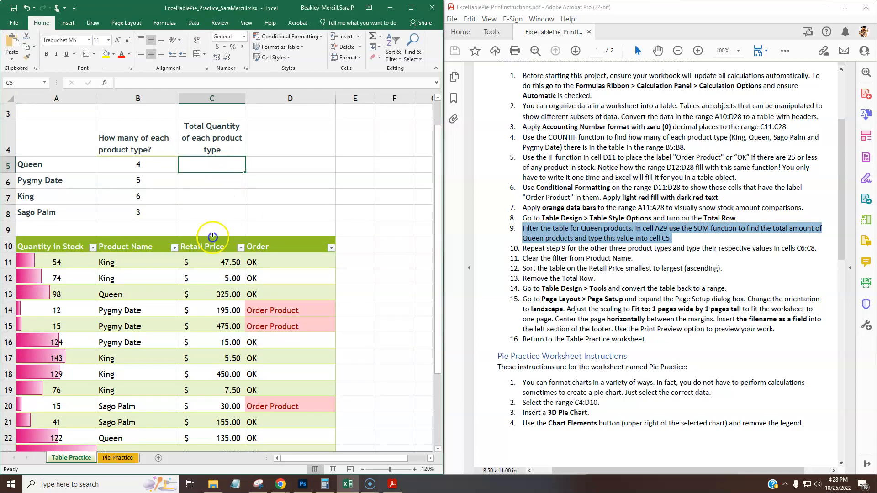
scroll(144, 314, down, 2)
scroll(185, 253, up, 2)
scroll(200, 257, down, 1)
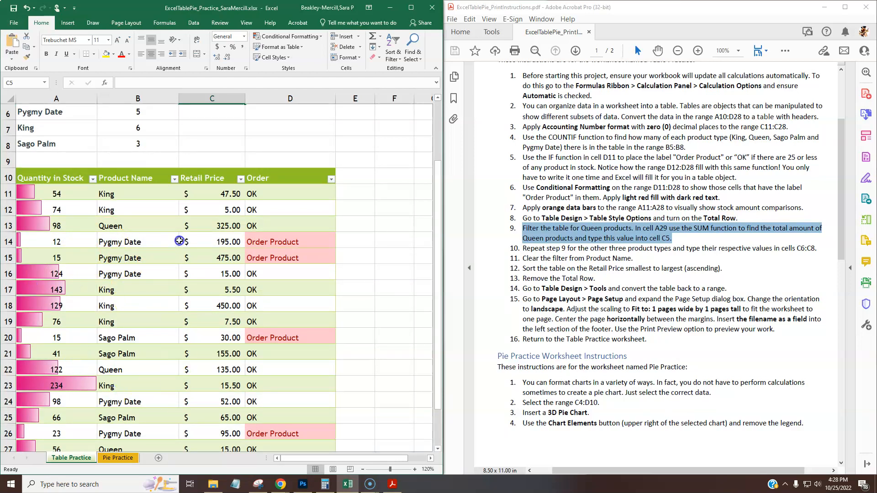
scroll(179, 242, up, 1)
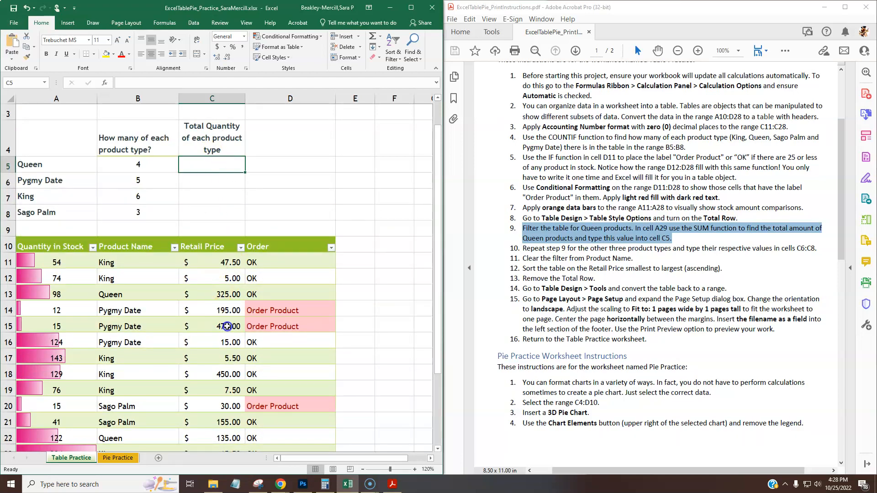
- Filter the Product Name column to show only Queen products and go through their stock quantities
click(175, 248)
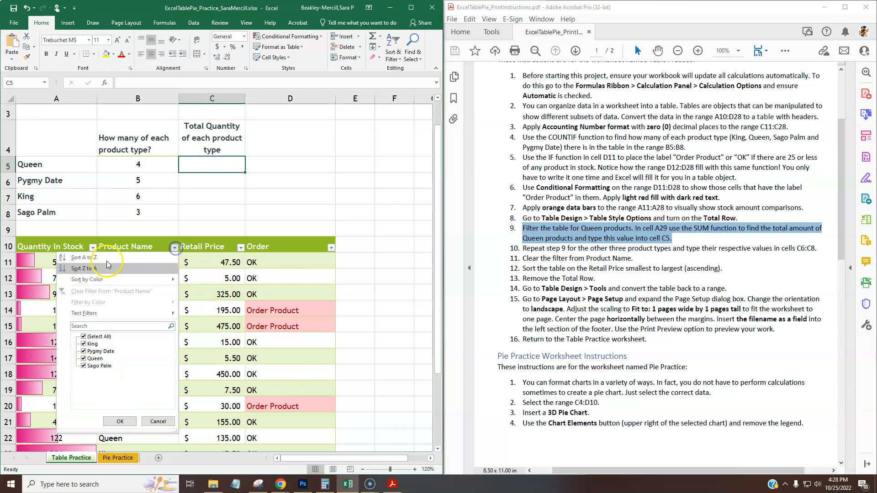
click(84, 337)
click(84, 358)
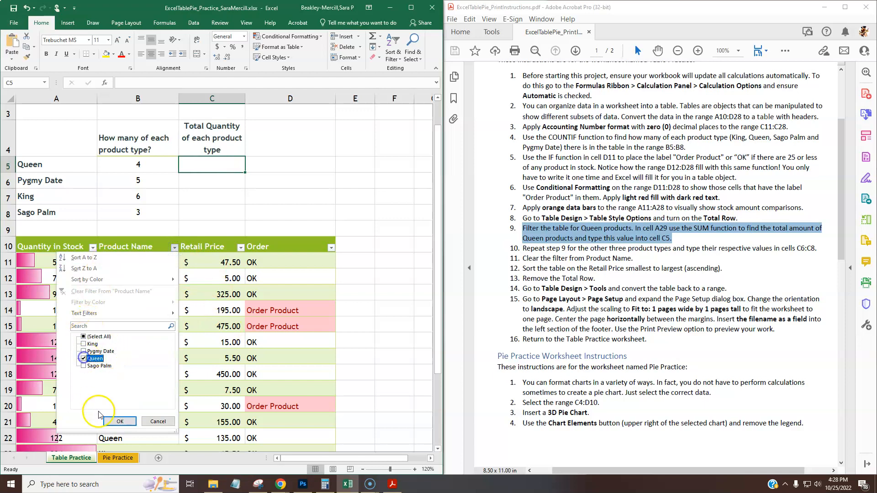
click(112, 419)
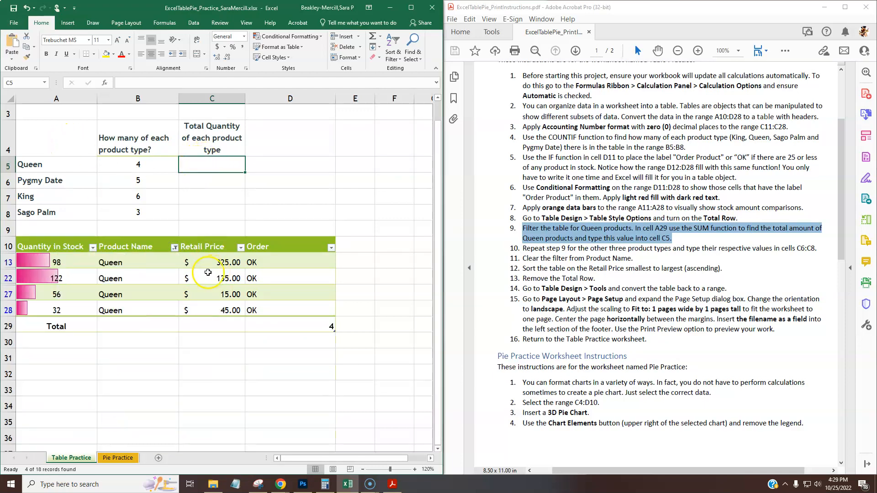
click(68, 264)
key(Down)
key(Down)
key(Down)
- Try totalling the filtered Queen quantities in cell C5 with the formula =SUM(A13:A28)
click(201, 165)
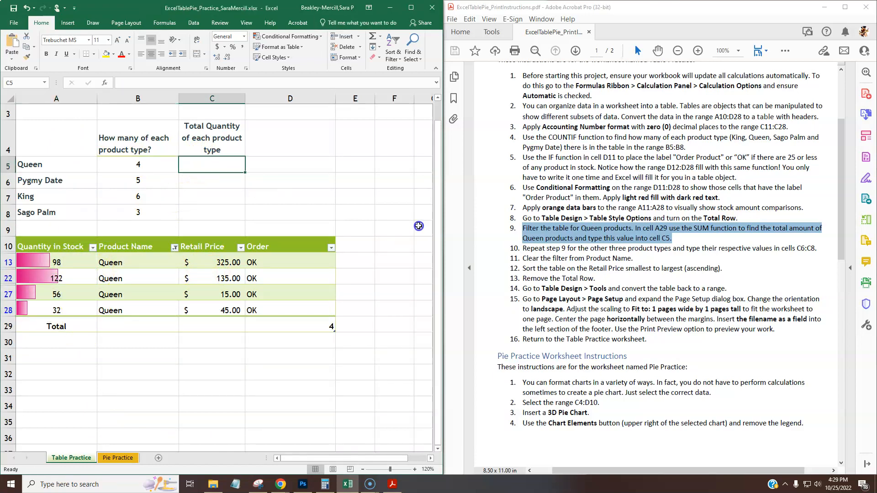
click(381, 37)
click(388, 48)
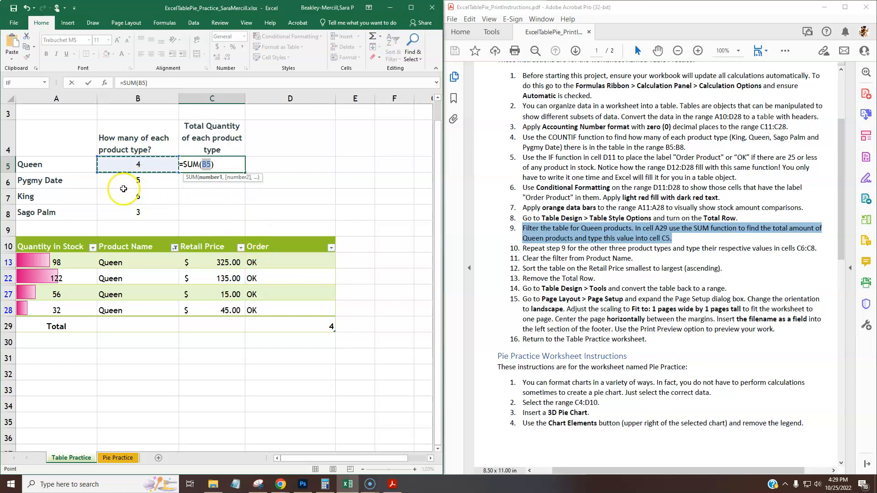
drag(66, 260, 58, 311)
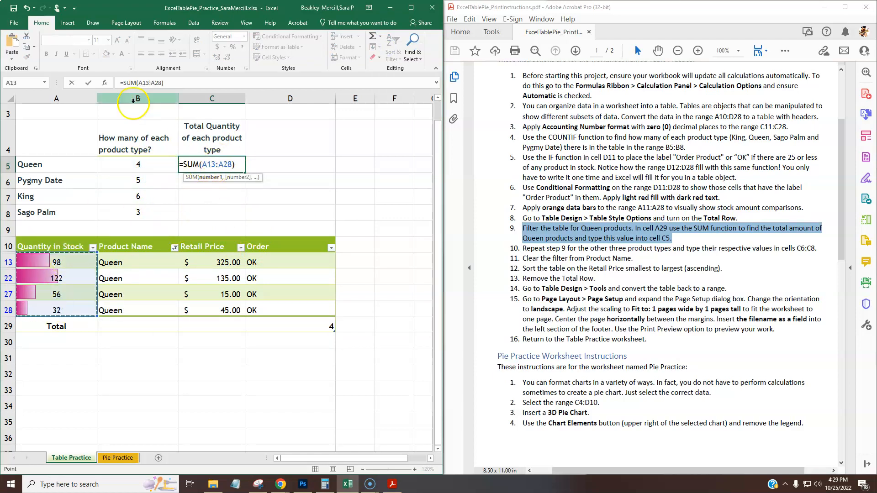
click(89, 83)
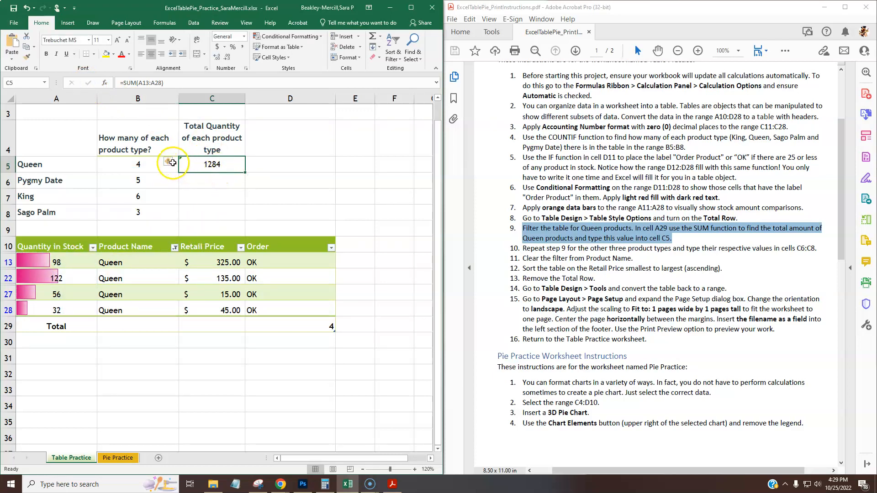
mouse_move(175, 166)
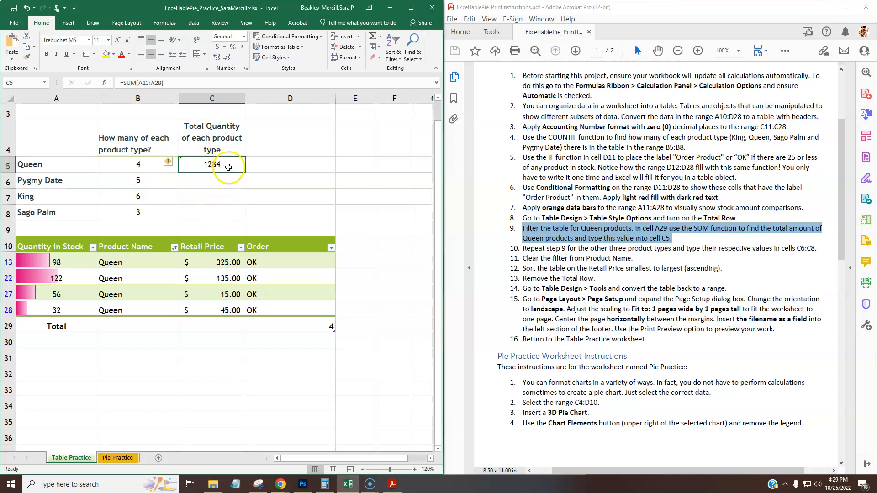
- Check the four visible Queen quantities in A13, A22, A27 and A28 against the SUM result in C5
click(69, 263)
click(80, 281)
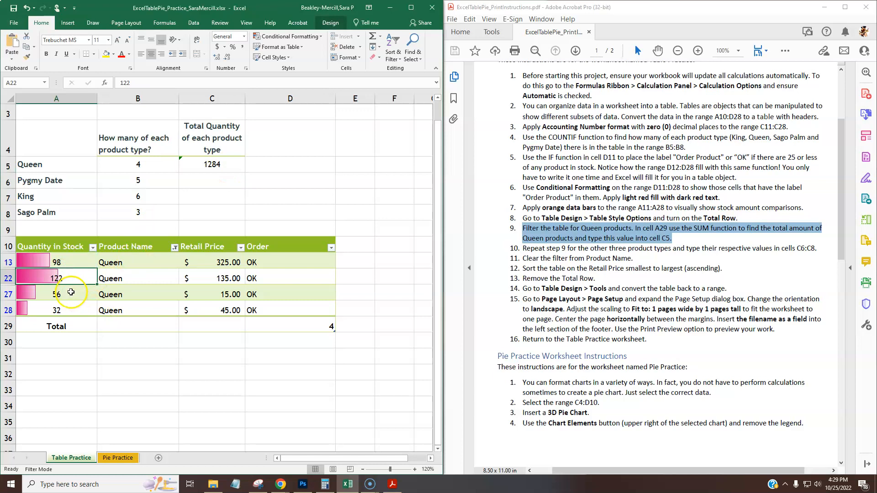
click(71, 292)
click(73, 312)
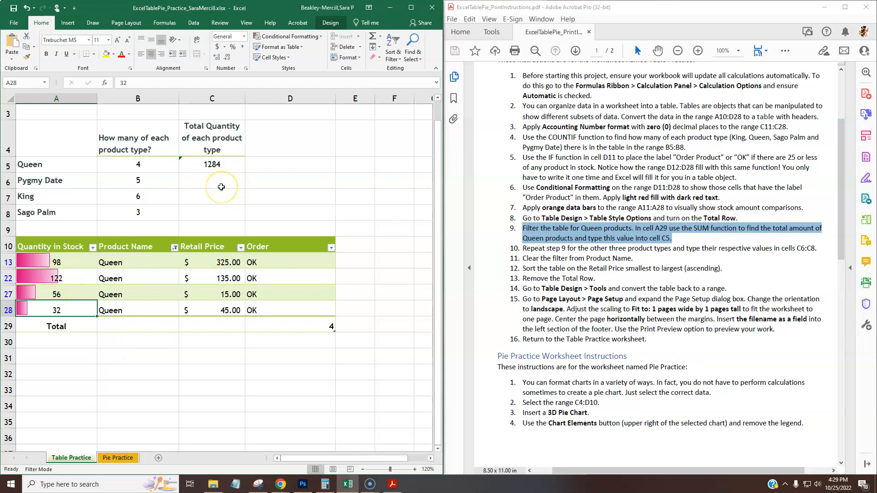
click(58, 262)
click(58, 278)
click(59, 292)
click(58, 309)
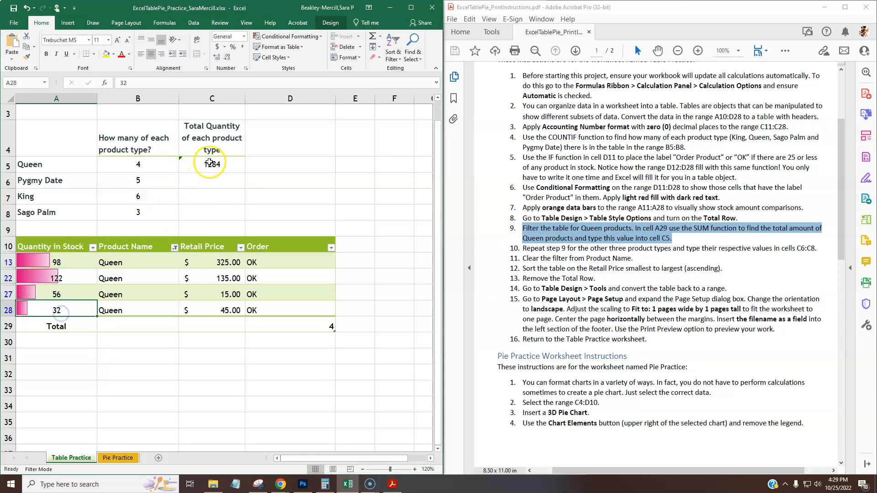
click(68, 263)
click(63, 277)
click(63, 294)
click(65, 310)
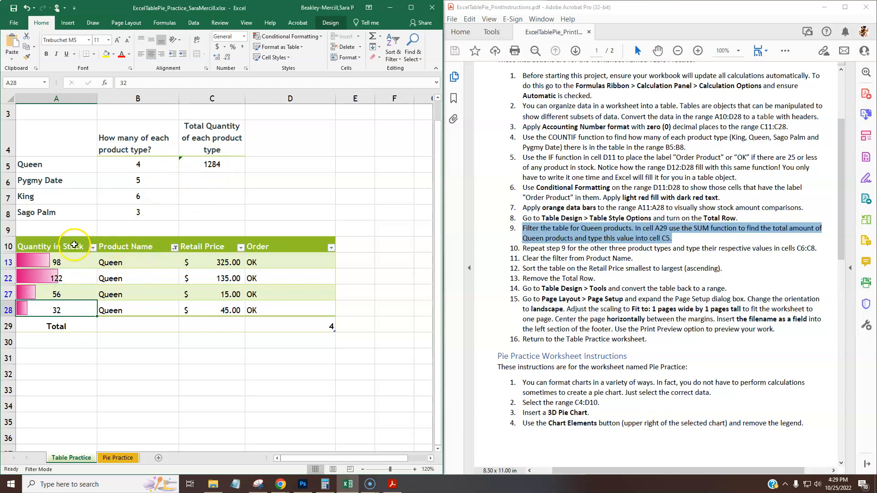
- Review the SUM formula in cell C5 and clear the cell's contents
double_click(213, 164)
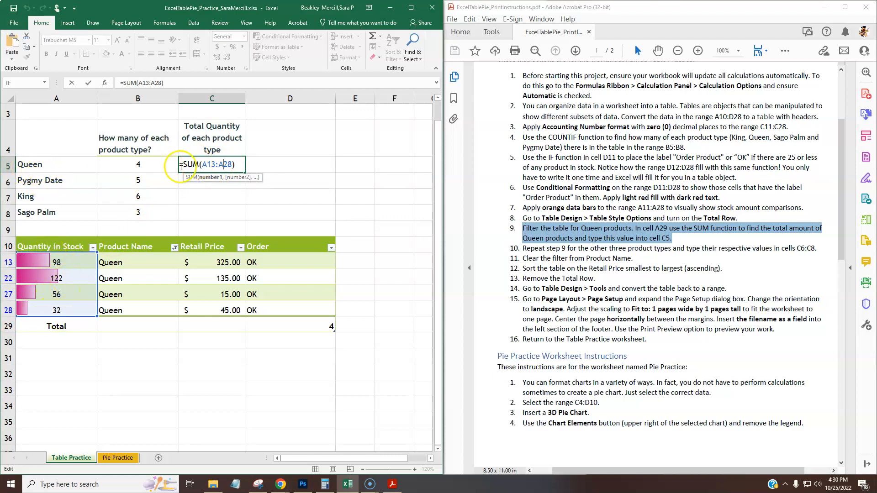
key(ctrl+Return)
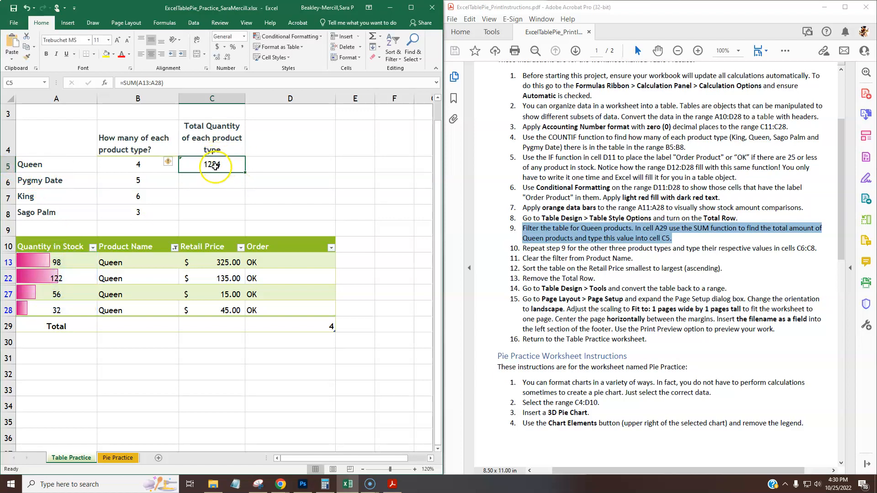
key(Delete)
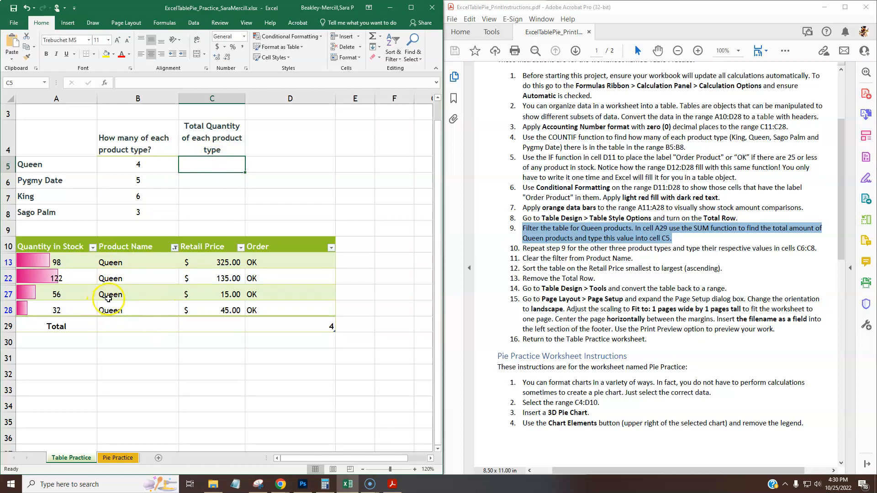
- Set total-row cell A29 to sum the Quantity in Stock column and enter the Queen total, 308, in cell C5
click(62, 326)
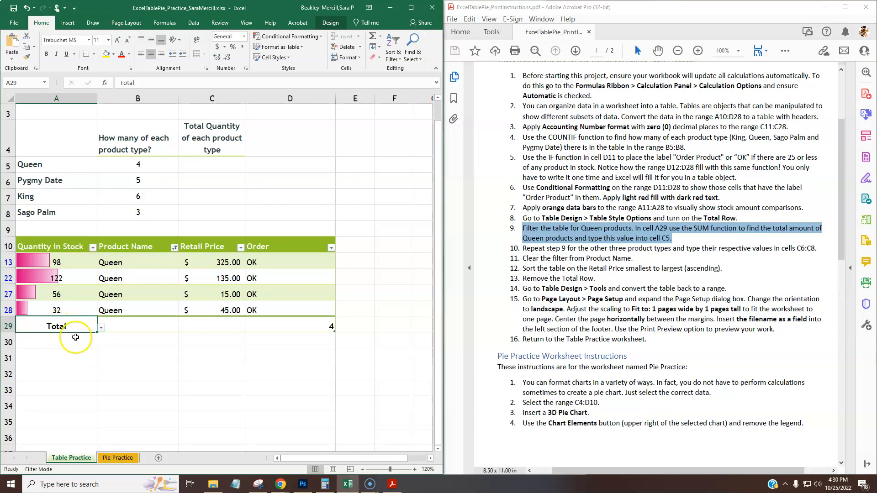
click(101, 328)
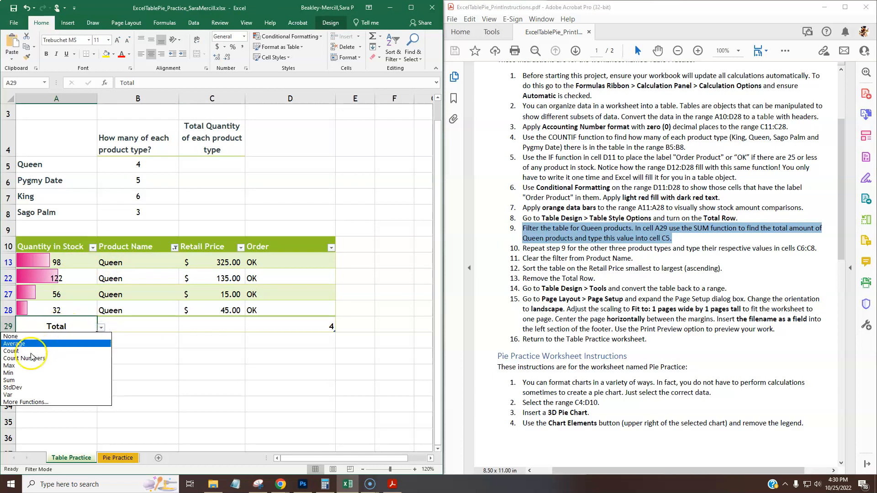
click(22, 383)
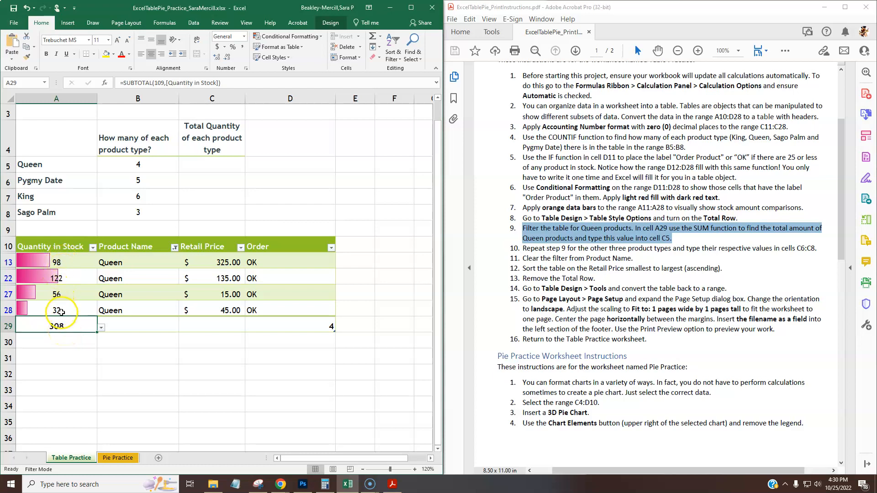
click(215, 163)
text(308)
key(Return)
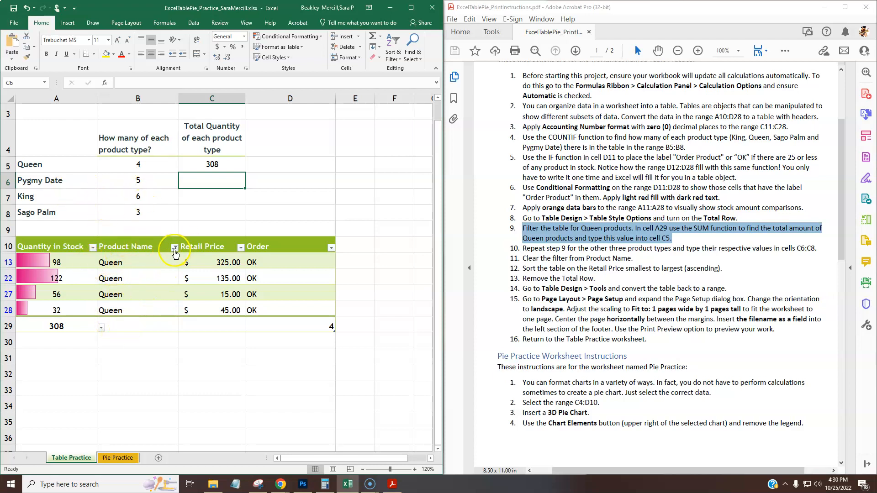
- Filter Product Name to show only Pygmy Date and enter its total quantity, 272, in cell C6
click(174, 249)
click(83, 358)
click(84, 351)
click(121, 422)
click(207, 179)
text(272)
key(Return)
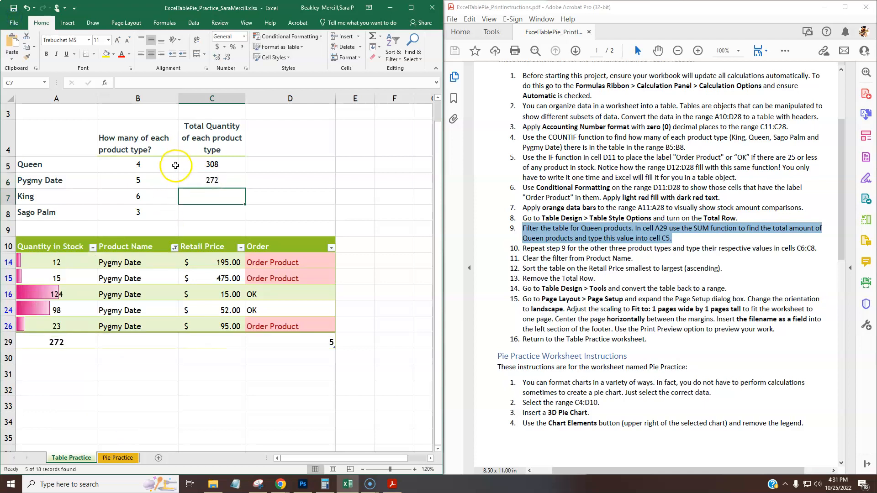
- Filter Product Name to show only King and enter its total quantity, 710, in cell C7
click(174, 248)
click(85, 352)
click(84, 344)
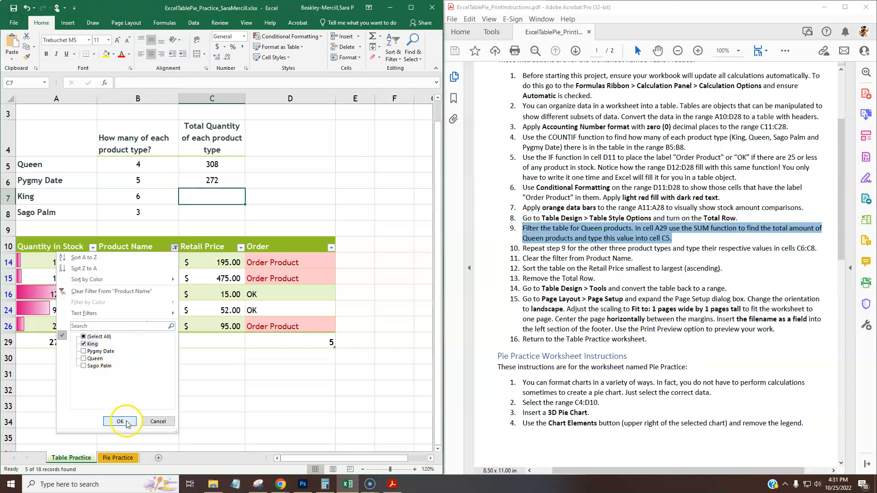
click(120, 421)
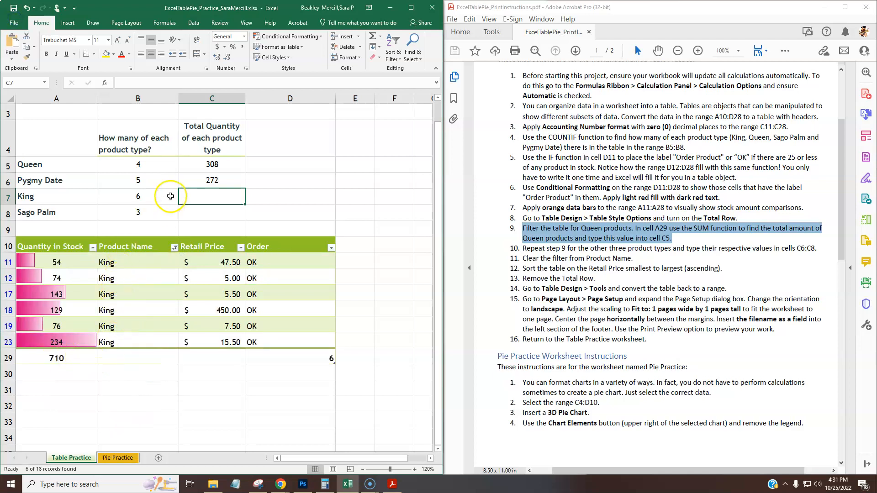
text(710)
key(Return)
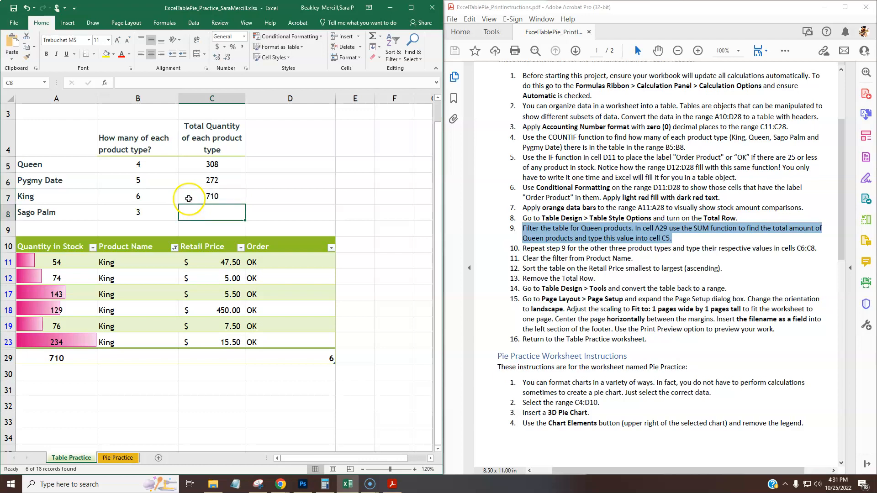
- Filter Product Name to show only Sago Palm and enter its total quantity, 122, in cell C8
click(174, 248)
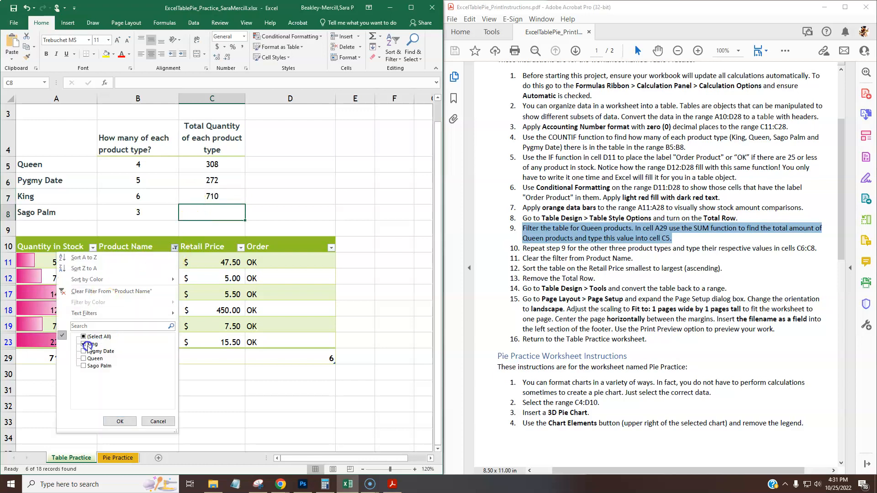
click(83, 365)
click(119, 421)
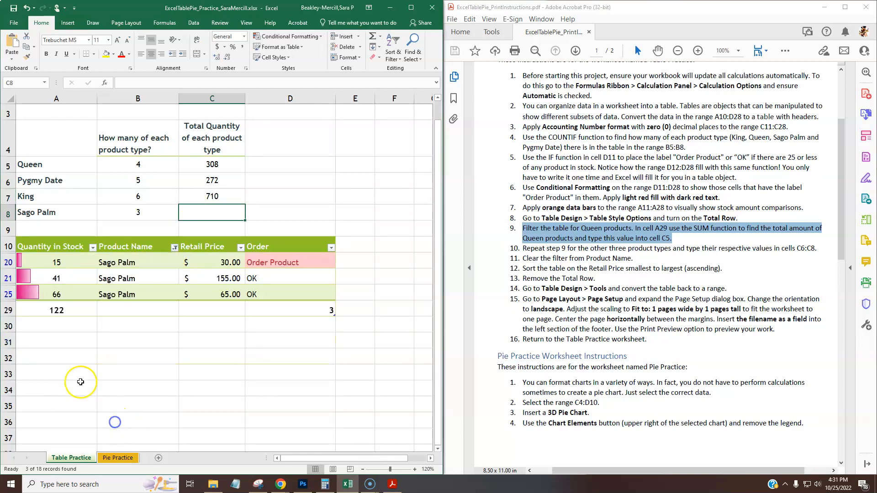
text(22)
key(Return)
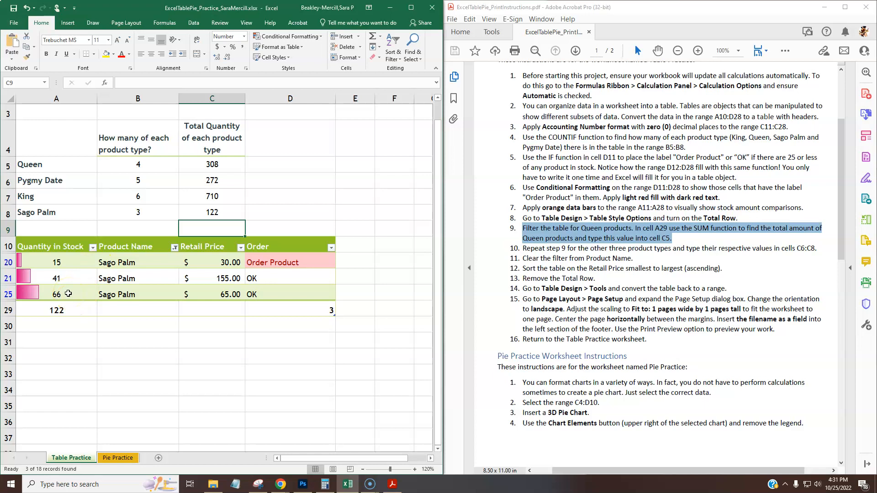
- Remove the Product Name filter by including all product types again, and save the workbook
click(552, 260)
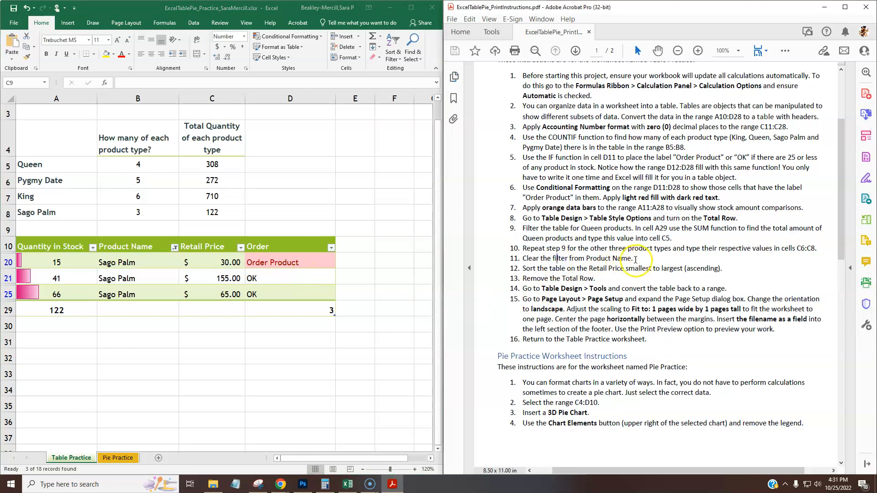
drag(530, 250, 510, 249)
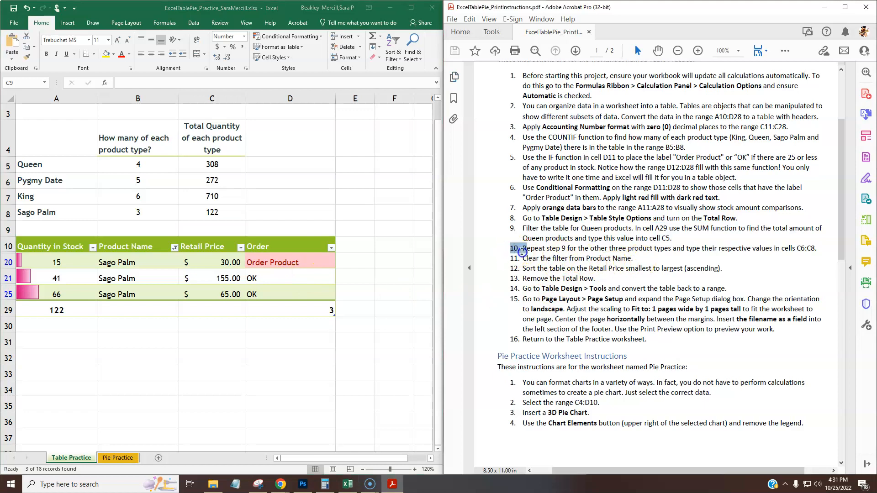
click(172, 248)
click(174, 247)
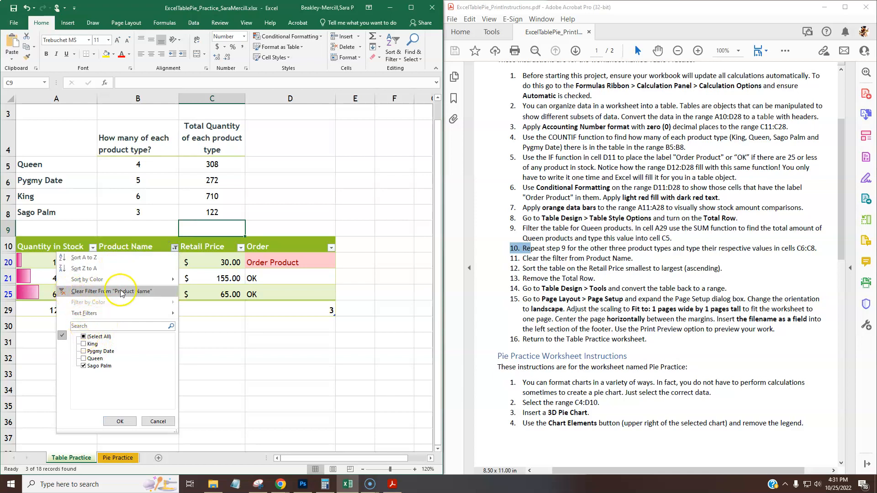
click(83, 337)
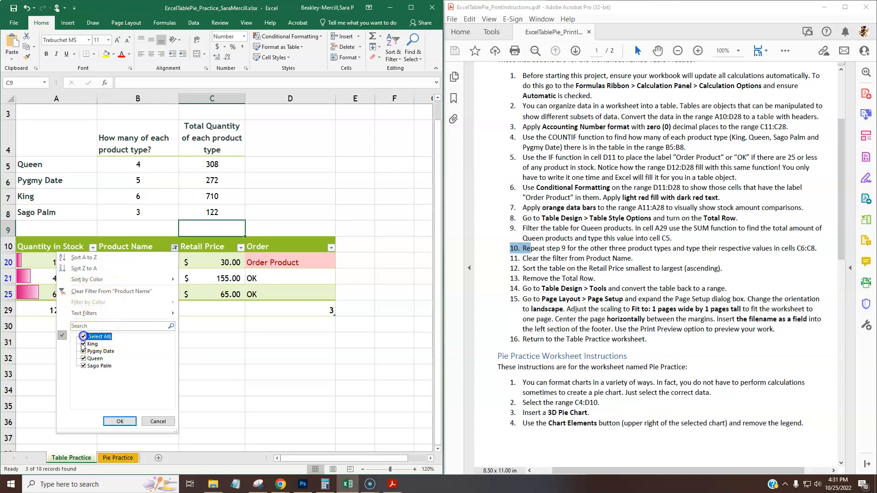
click(119, 422)
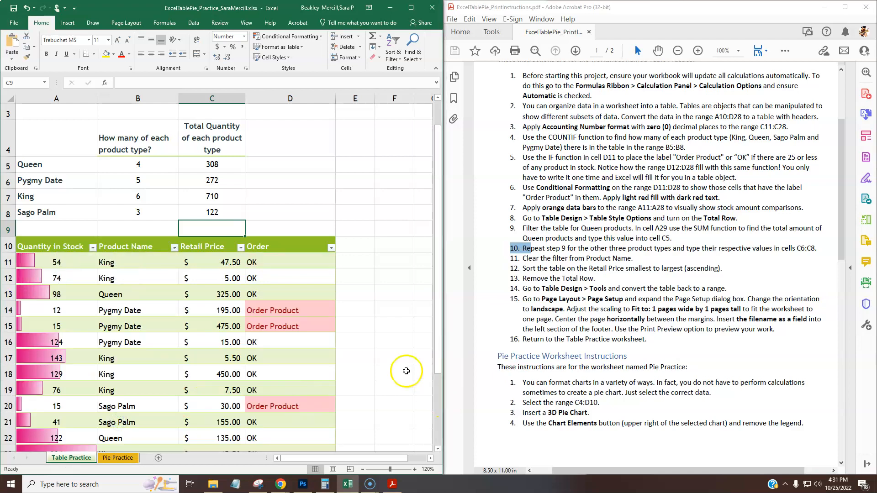
click(585, 258)
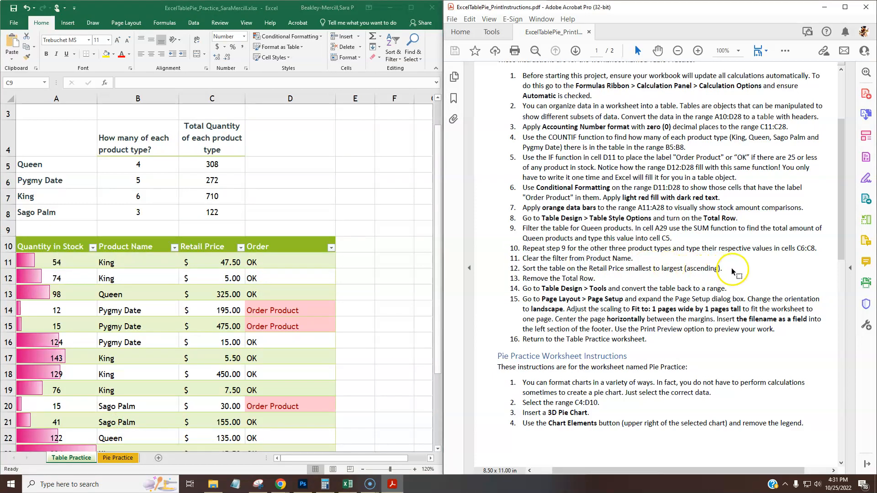
click(13, 11)
- Highlight instruction 12 and sort the table by Retail Price from smallest to largest
click(566, 277)
scroll(565, 277, down, 1)
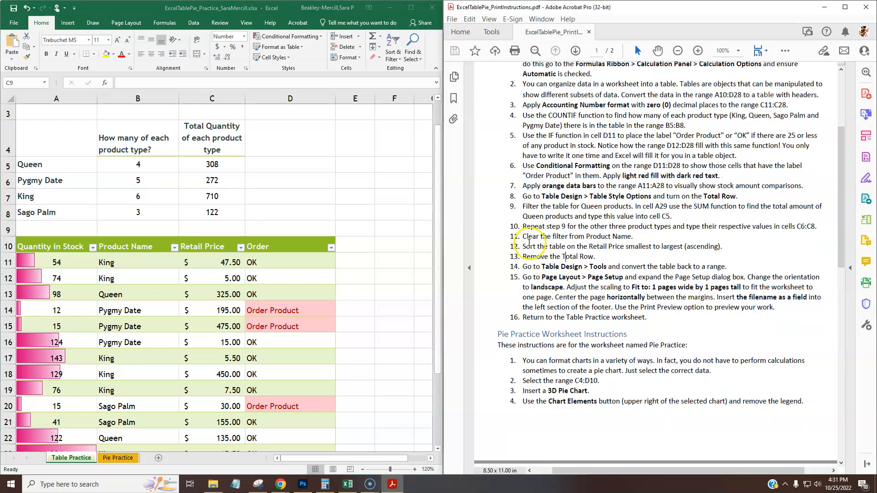
drag(525, 248, 730, 248)
click(390, 222)
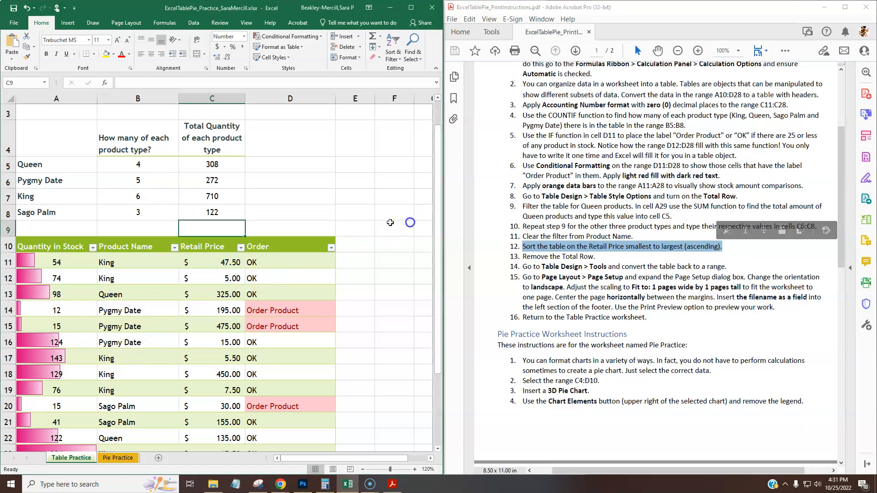
click(240, 247)
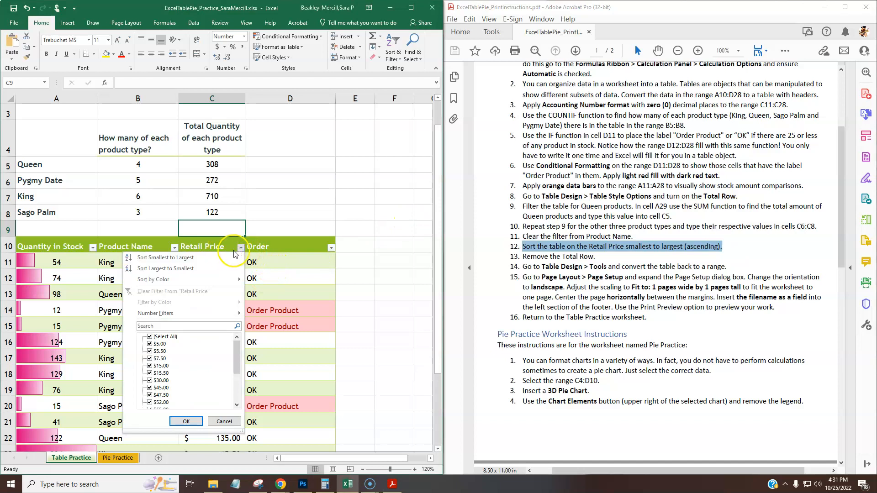
click(132, 259)
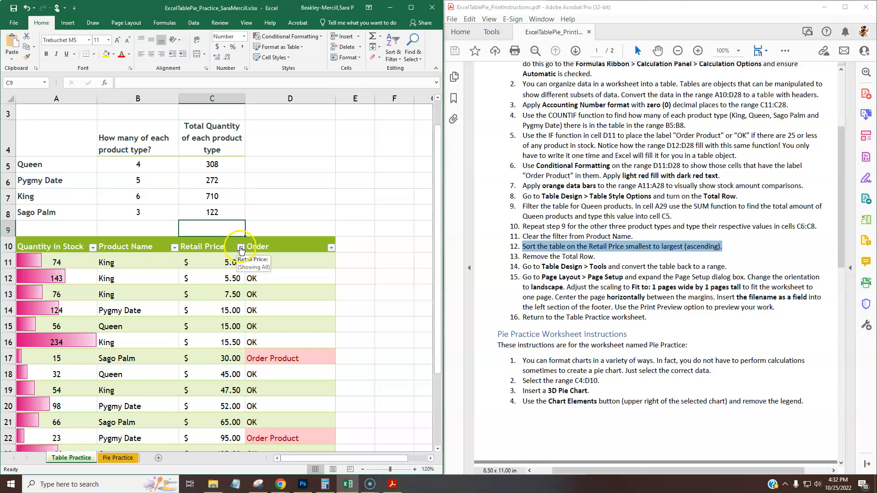
- Check the sort order of the Retail Price column from cell C11 down to C28
click(220, 263)
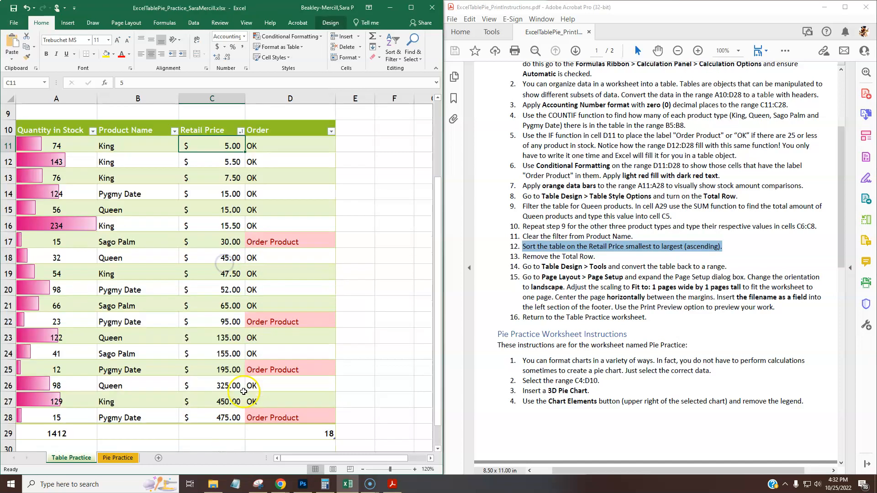
scroll(236, 384, down, 3)
scroll(235, 316, up, 2)
scroll(233, 192, down, 2)
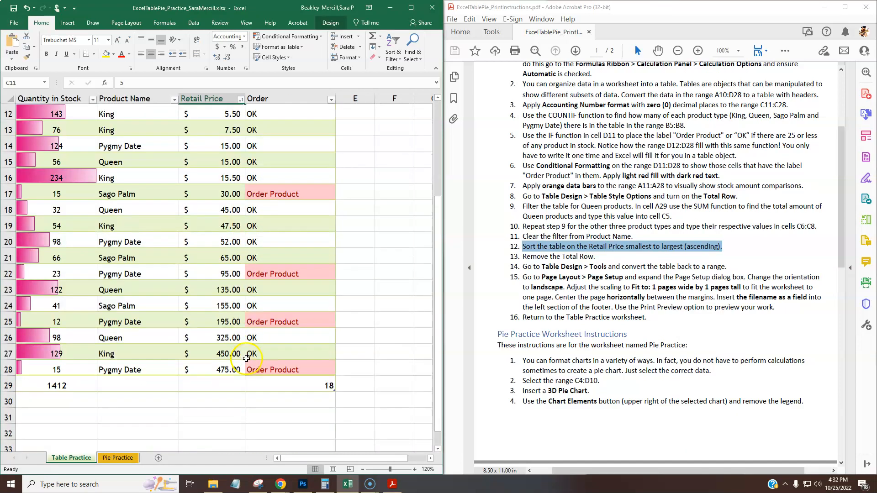
click(206, 369)
scroll(217, 323, down, 1)
scroll(217, 323, up, 2)
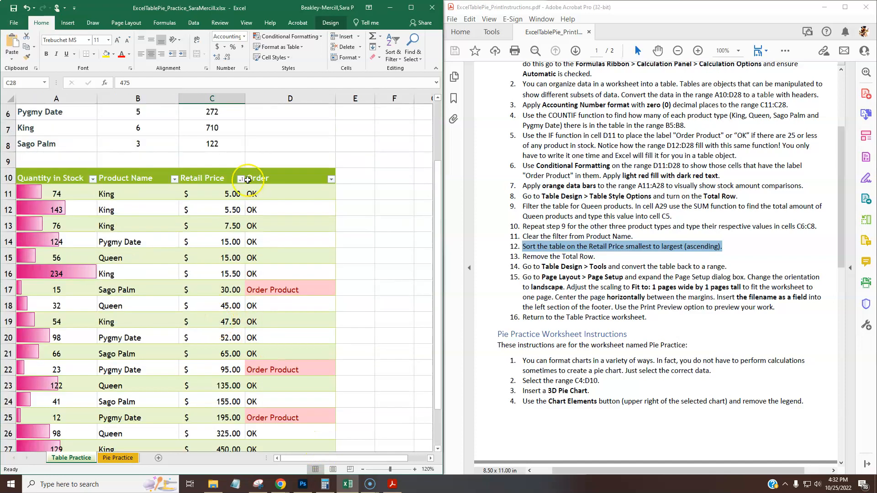
- Turn off the table's Total Row, as instruction 13 requires
click(615, 277)
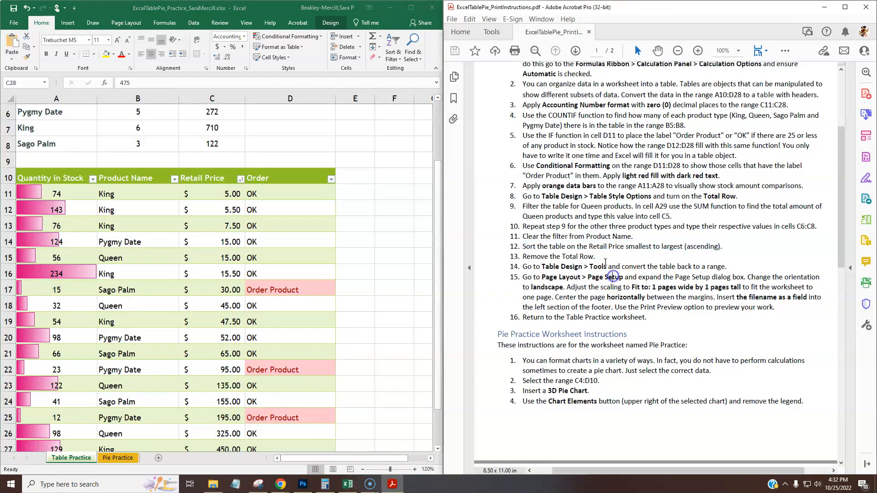
scroll(612, 277, down, 1)
click(236, 292)
scroll(274, 304, down, 1)
scroll(273, 279, down, 1)
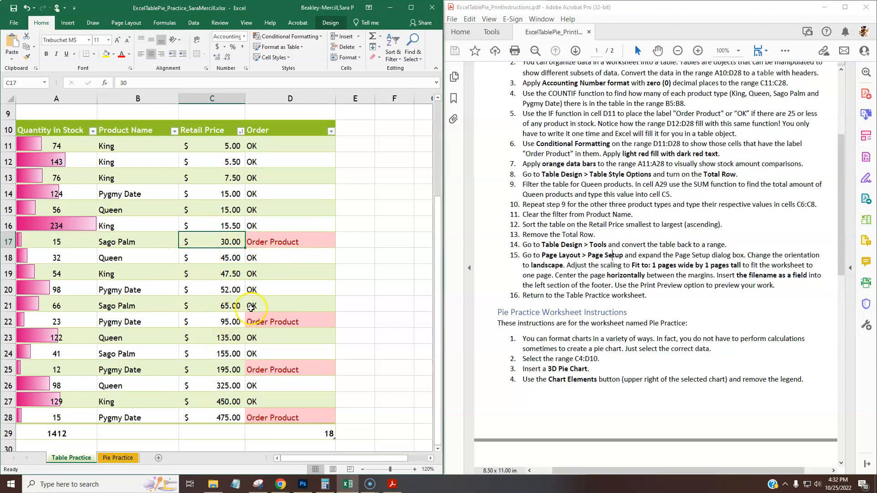
click(335, 24)
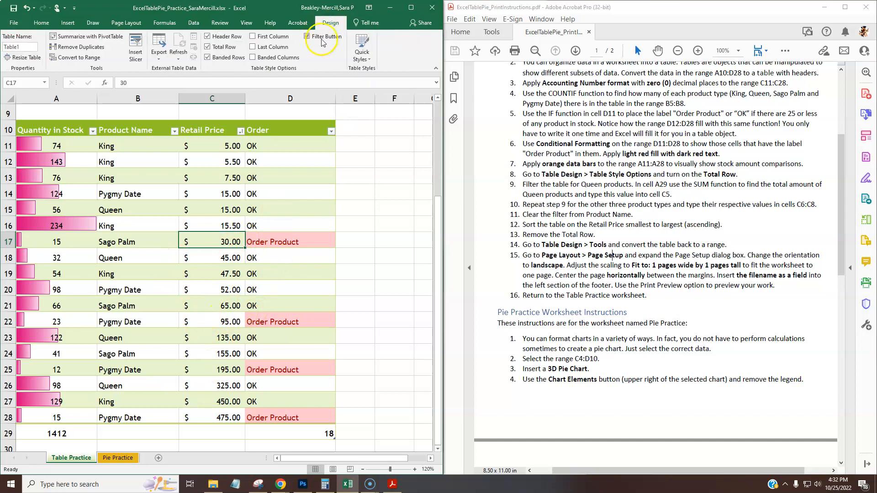
click(208, 47)
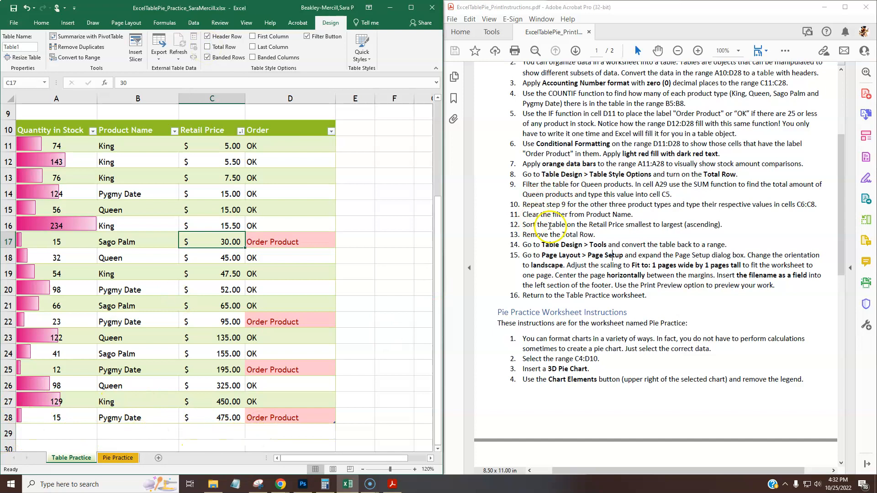
- Convert the product table back to a normal range, as instruction 14 requires, and look over its rows
click(550, 224)
drag(731, 251, 548, 246)
click(544, 254)
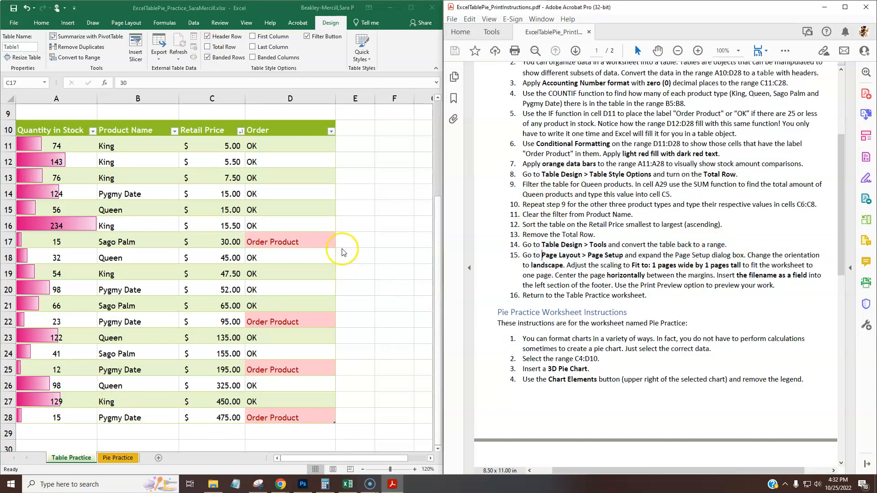
scroll(343, 249, up, 3)
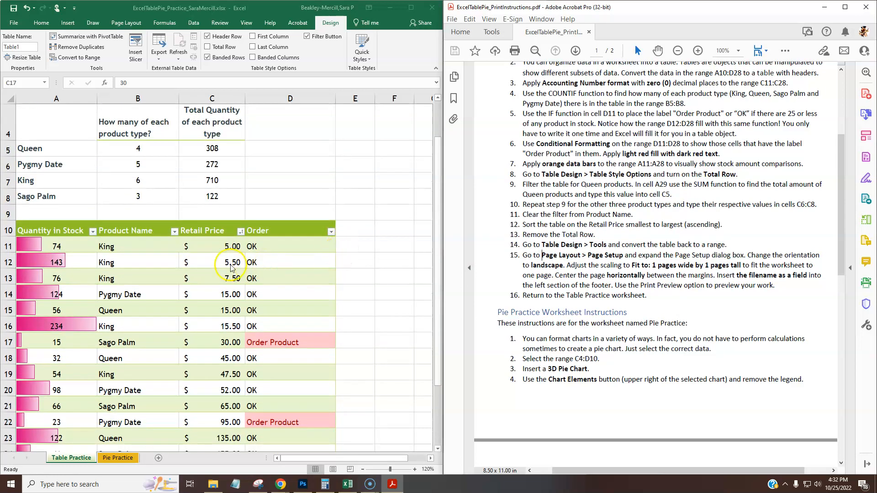
click(217, 272)
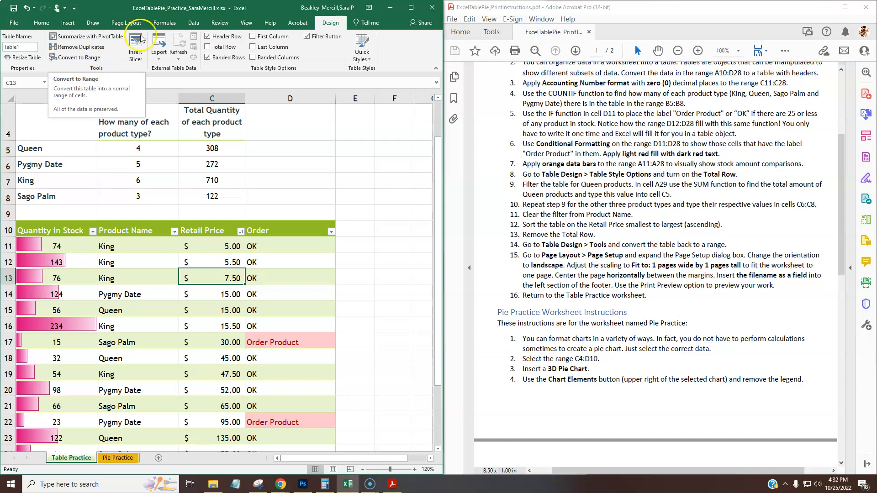
click(76, 62)
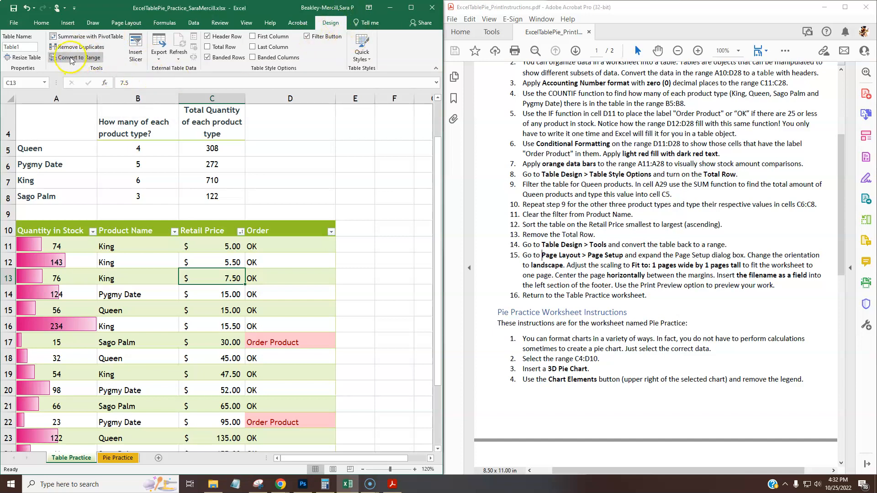
click(421, 268)
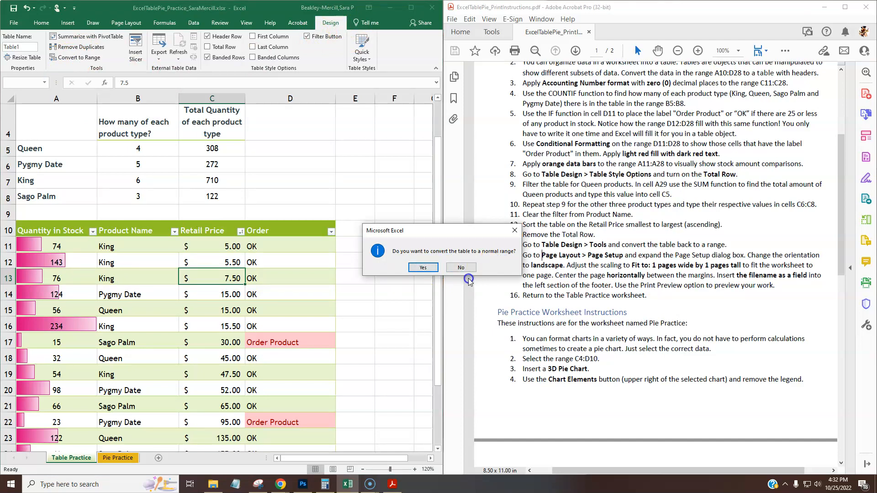
click(424, 268)
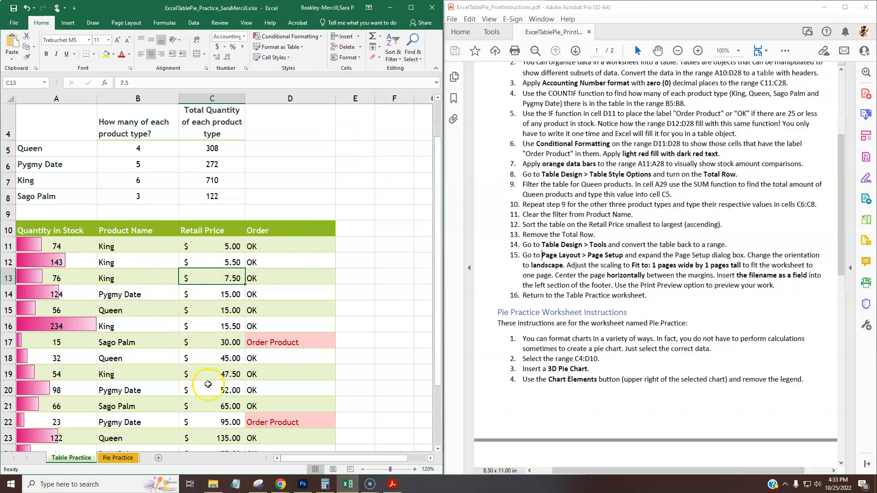
scroll(193, 389, down, 2)
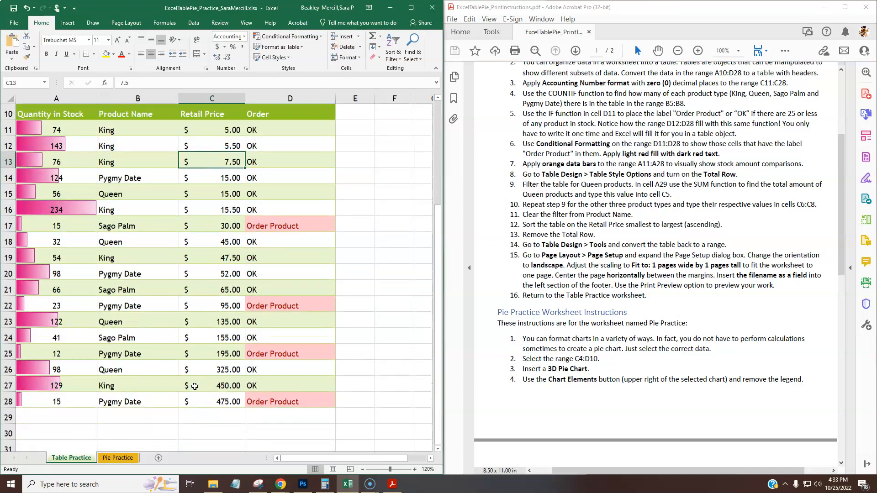
- Look over the Table Practice worksheet and highlight instruction 15 about the page setup in the PDF
scroll(194, 388, up, 2)
scroll(194, 387, down, 2)
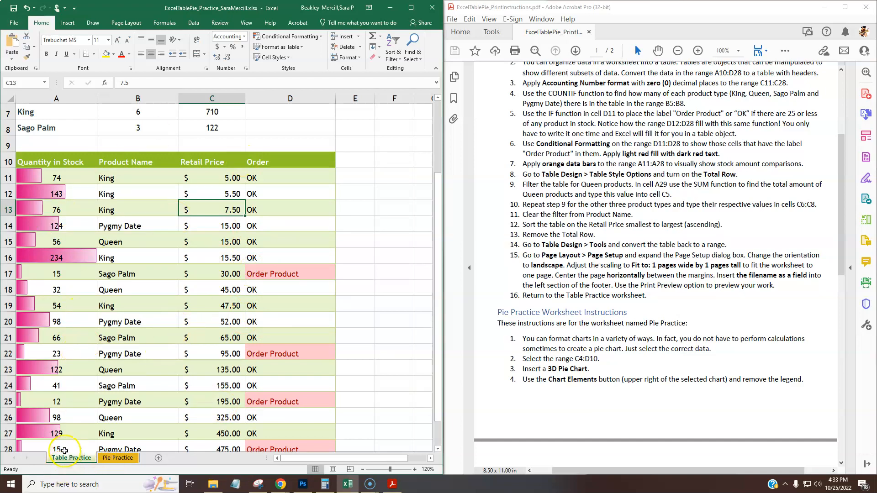
scroll(233, 284, up, 1)
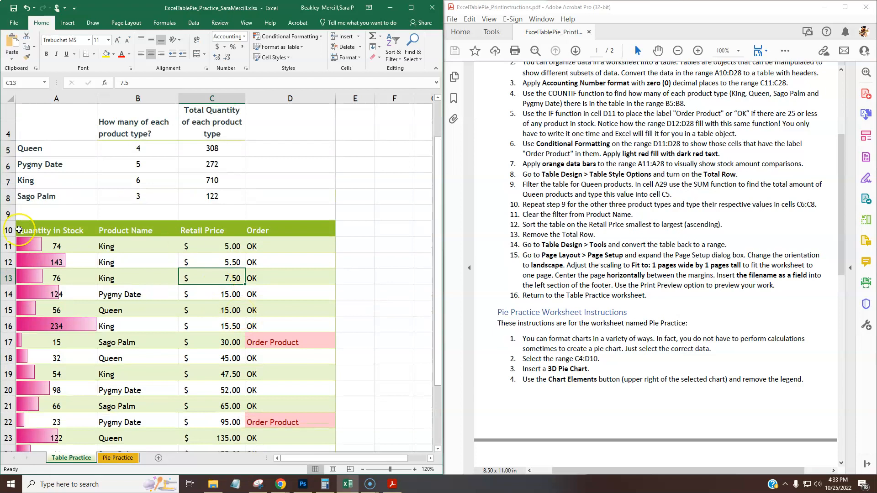
click(555, 254)
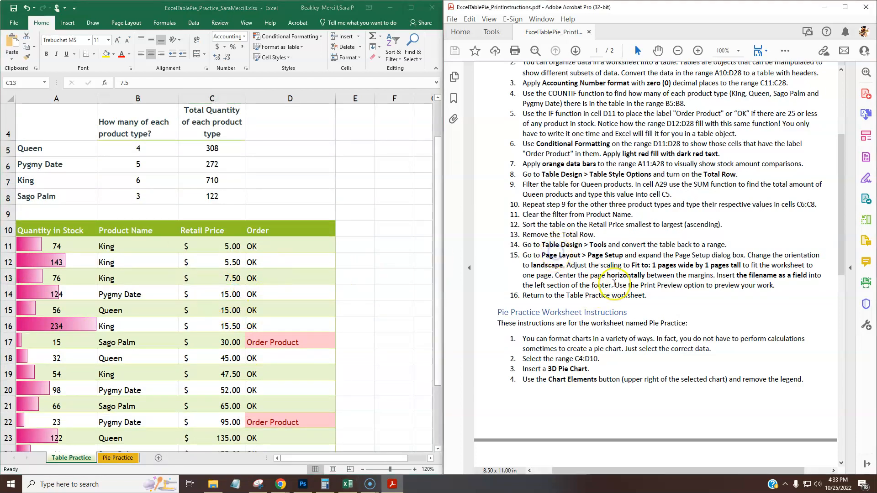
scroll(614, 284, down, 1)
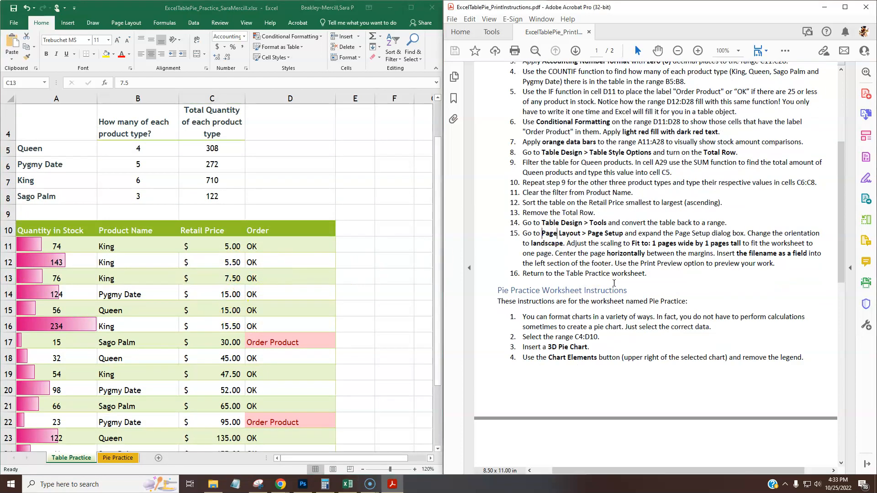
drag(522, 233, 780, 266)
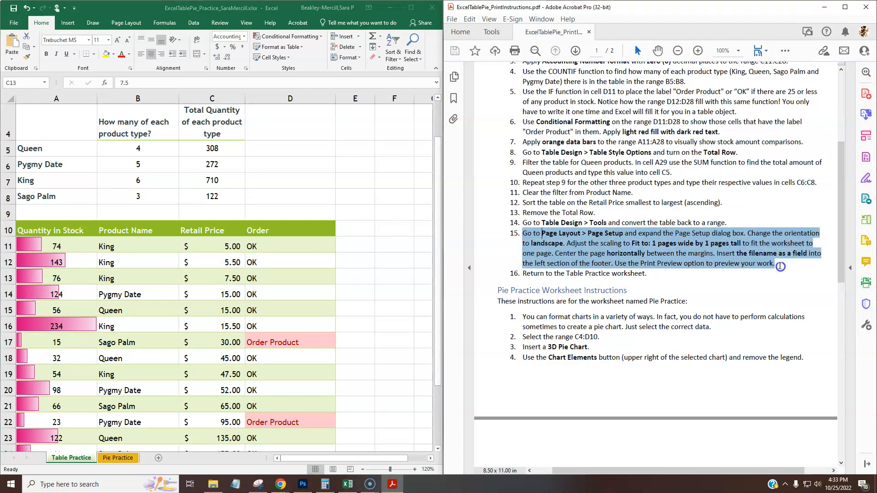
click(703, 248)
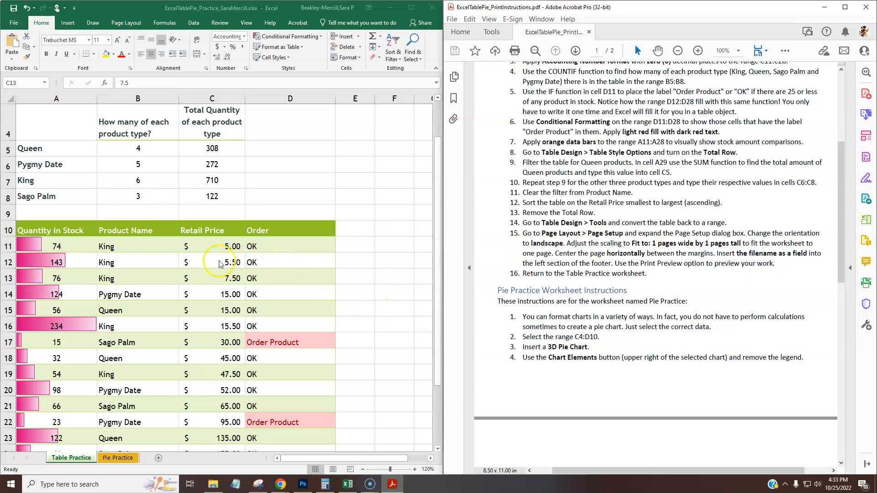
- Set the Table Practice page to landscape orientation and scale it to fit 1 page wide by 1 page tall
click(146, 22)
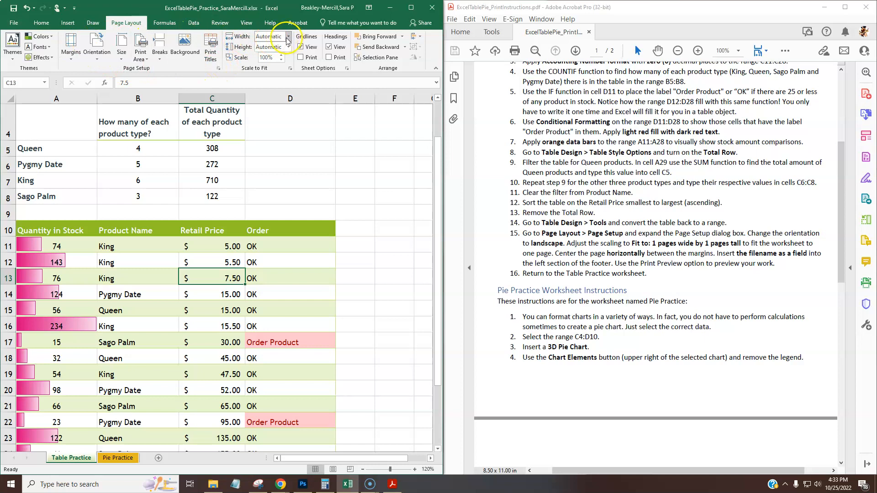
click(219, 71)
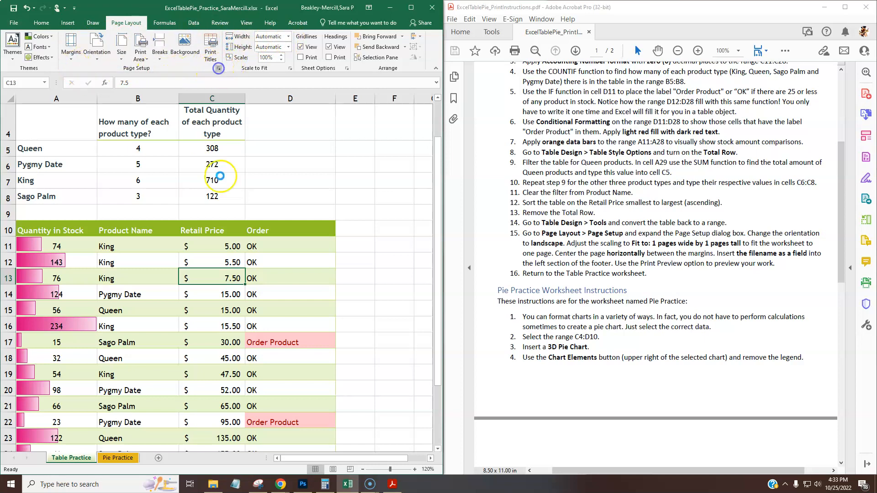
drag(507, 15, 314, 54)
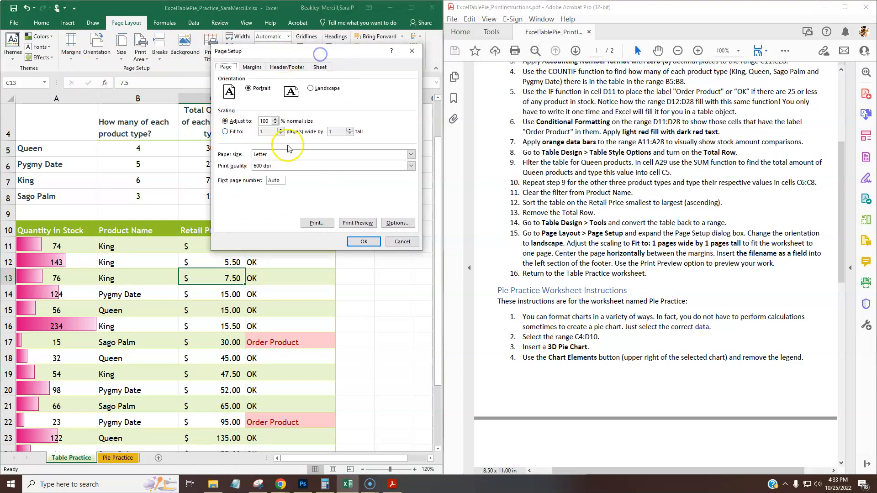
click(311, 89)
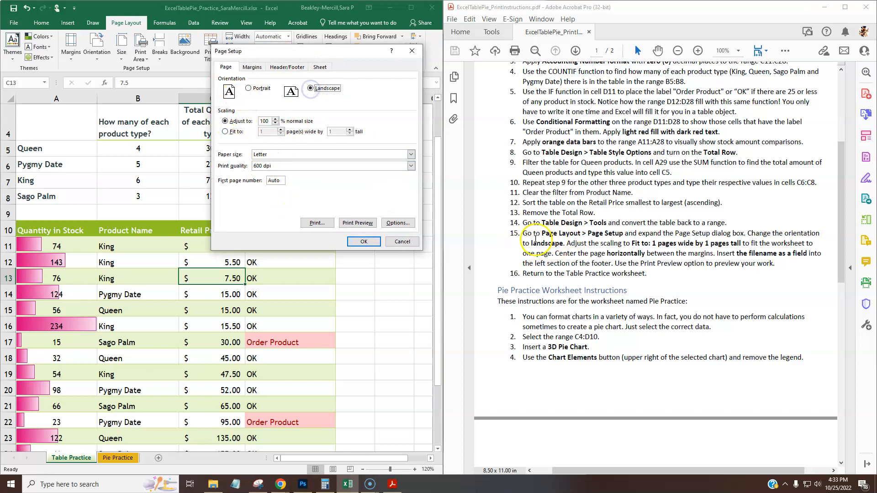
click(225, 132)
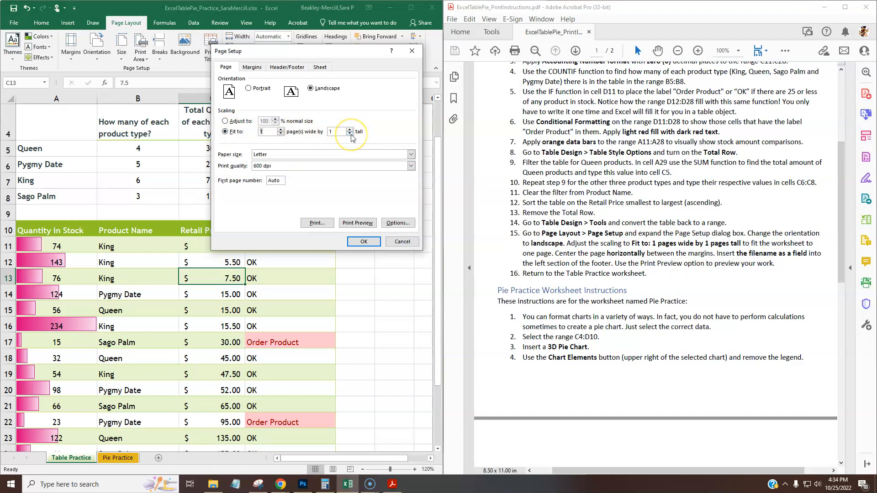
- Center the page horizontally between the margins and insert the file name field in the left section of a custom footer
click(254, 68)
click(225, 194)
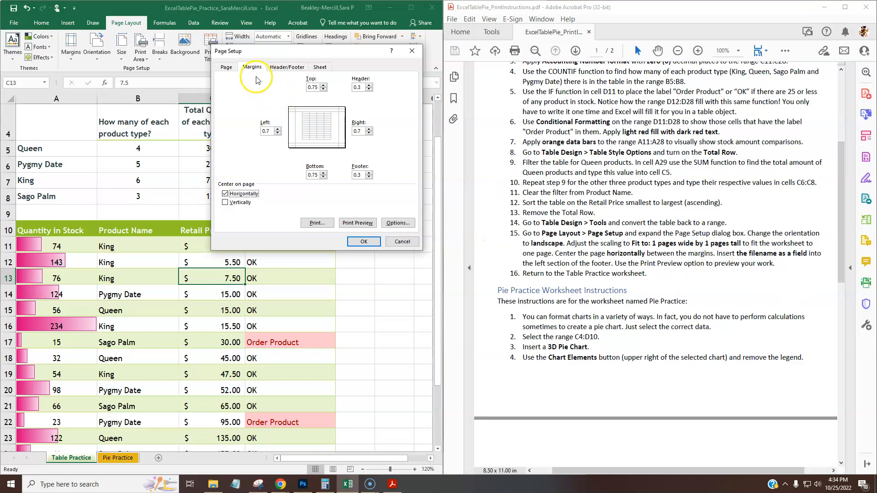
click(289, 67)
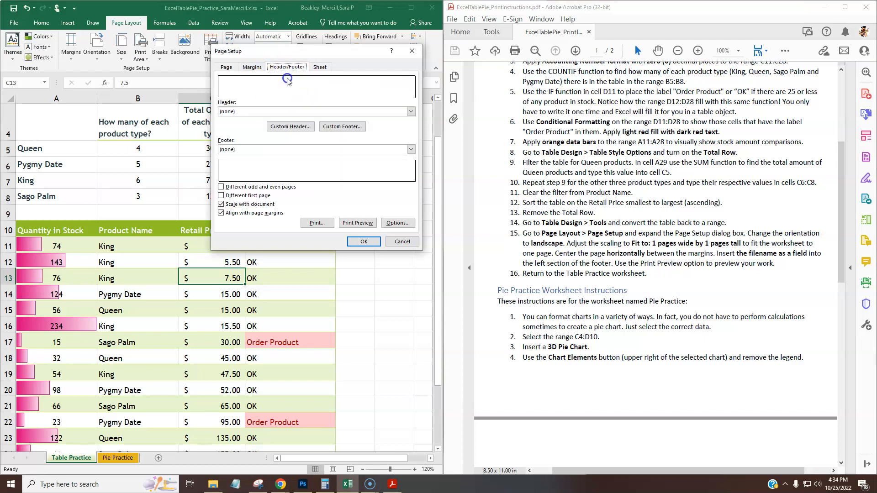
click(337, 127)
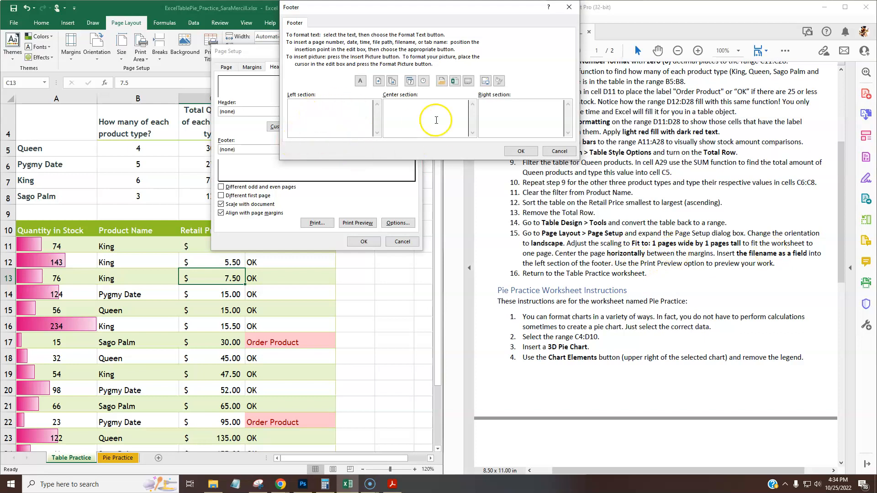
click(455, 82)
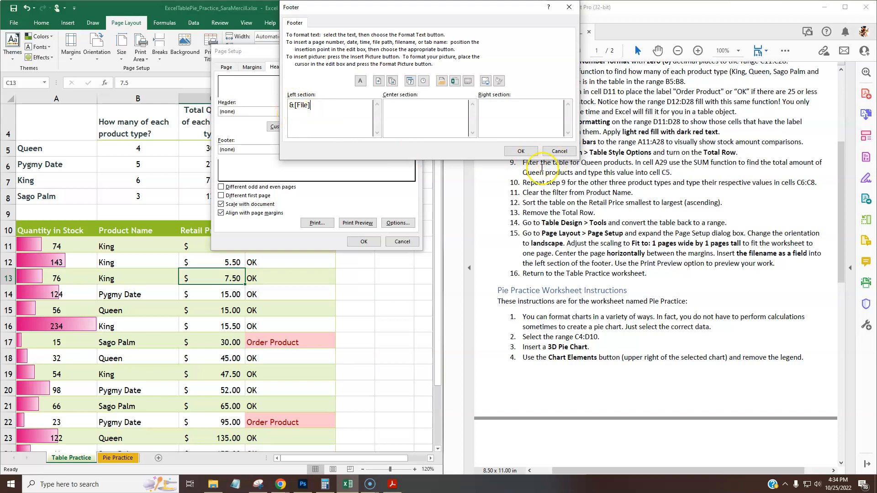
click(521, 151)
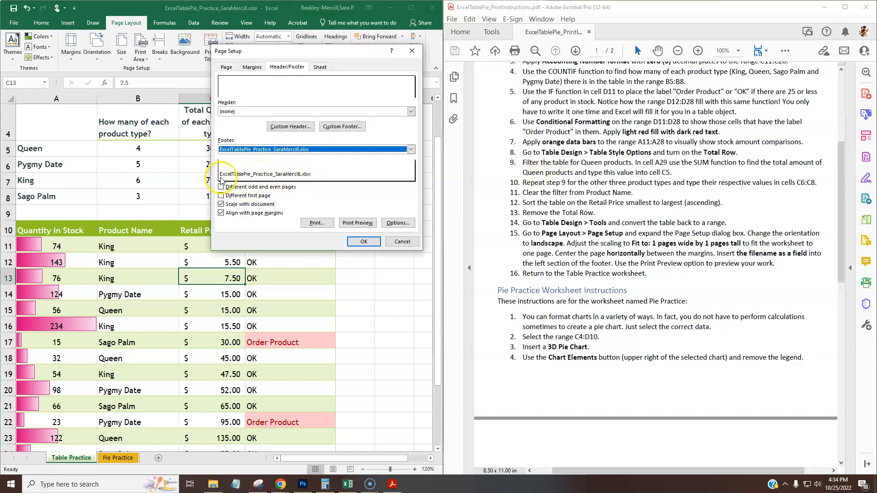
- Preview the Table Practice printout with its page setup applied, and save the workbook
click(356, 223)
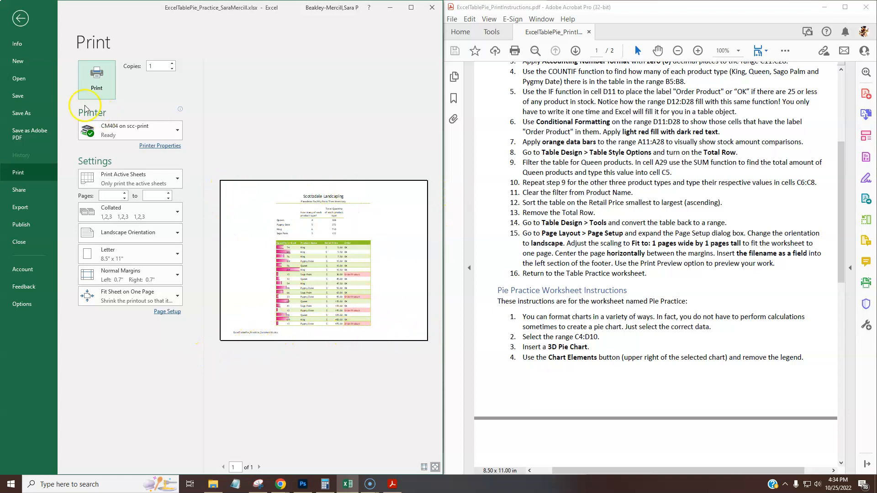
click(20, 18)
click(575, 241)
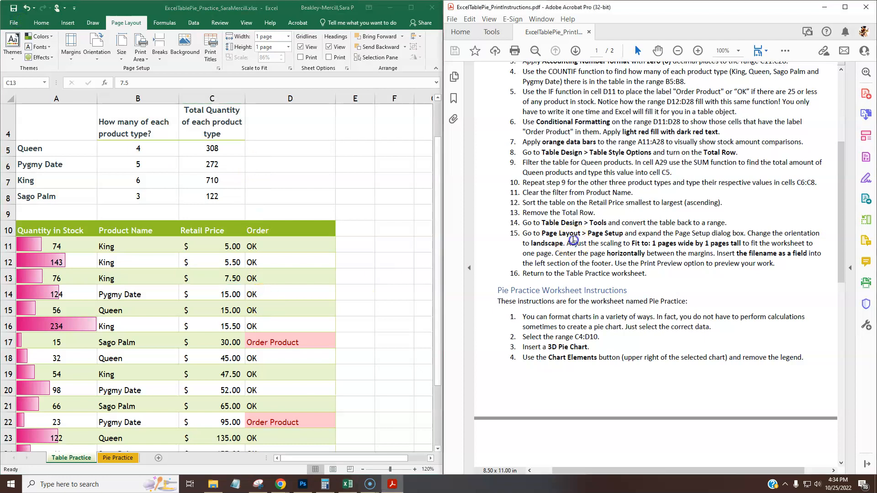
click(14, 8)
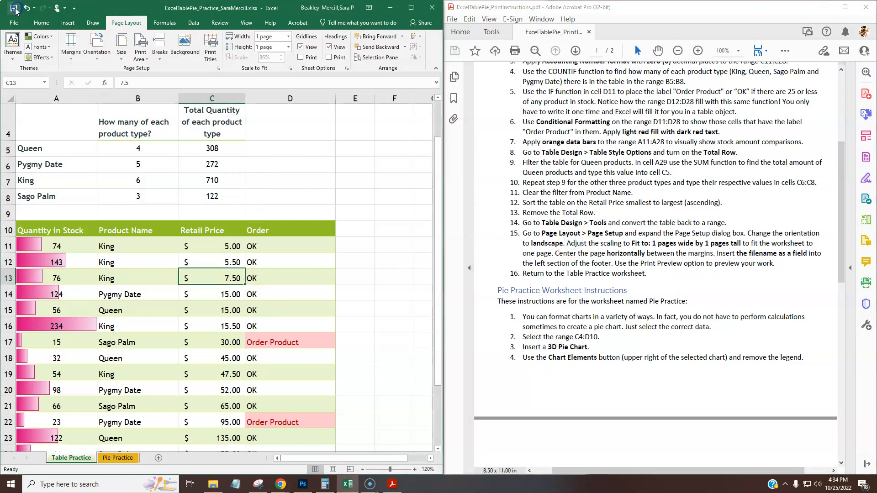
- Bring up the Pie Practice instructions in the PDF and open the Pie Practice worksheet at 130% zoom
scroll(562, 249, down, 3)
scroll(562, 249, down, 6)
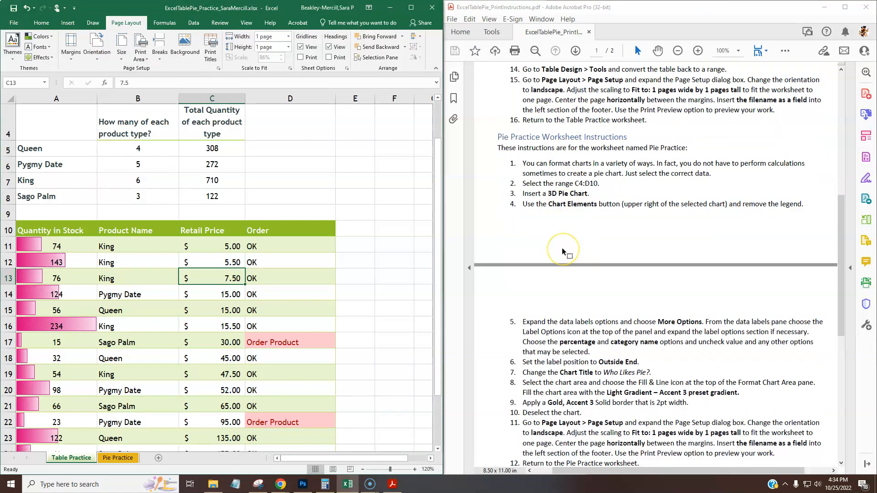
click(118, 457)
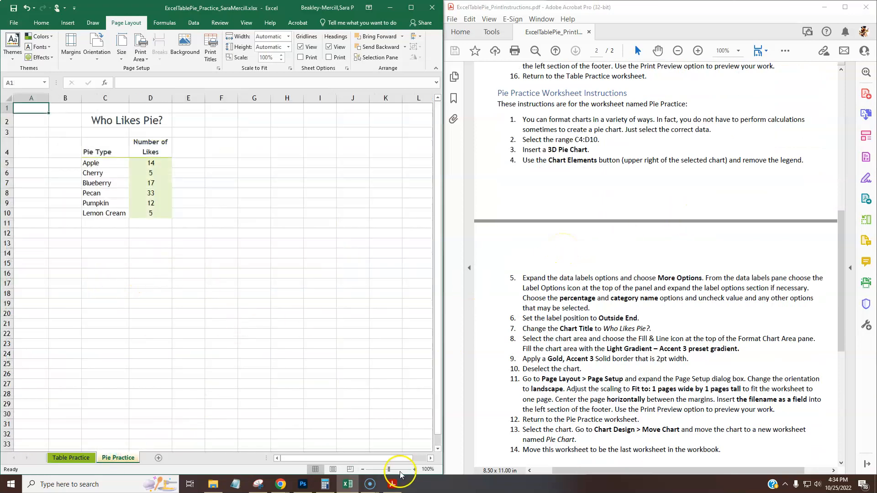
click(416, 470)
click(416, 470)
click(416, 470)
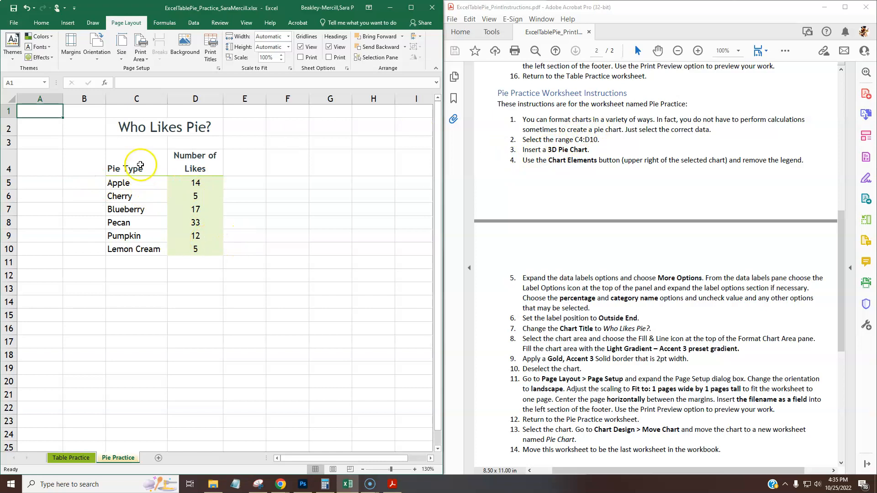
- Insert a 3-D pie chart from the range C4:D10 and place it below the pie data
drag(132, 163, 199, 249)
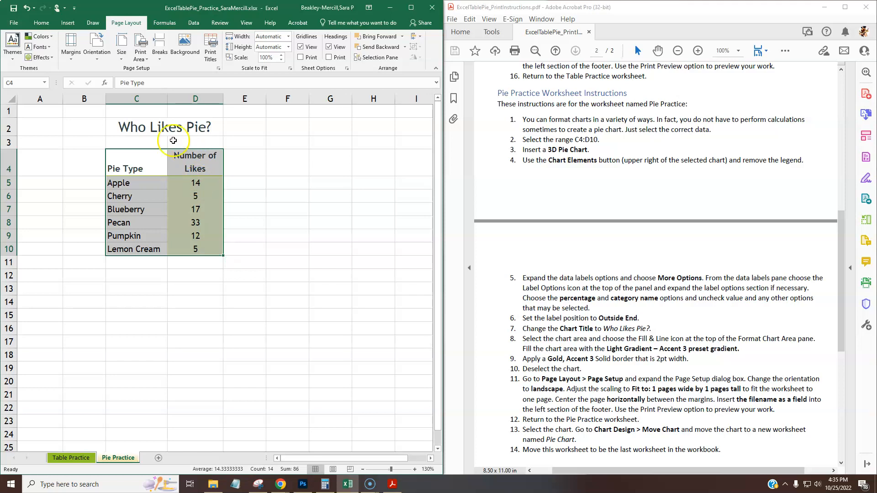
click(66, 22)
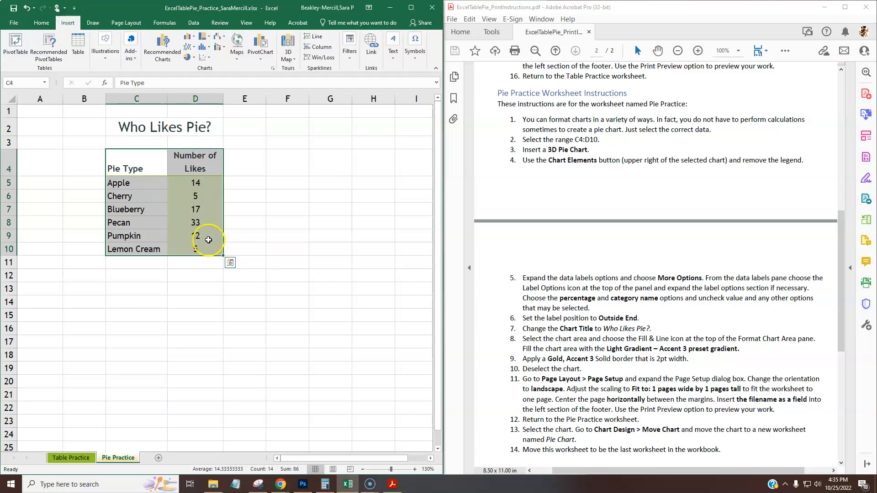
click(195, 59)
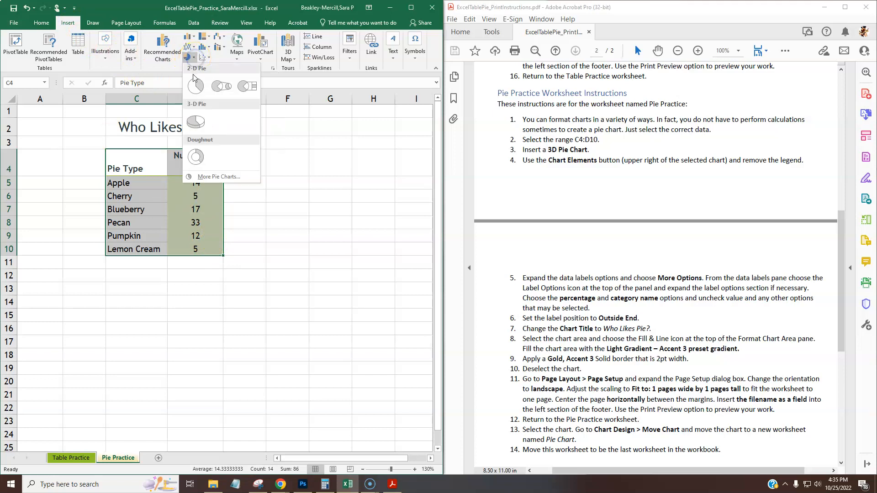
click(196, 123)
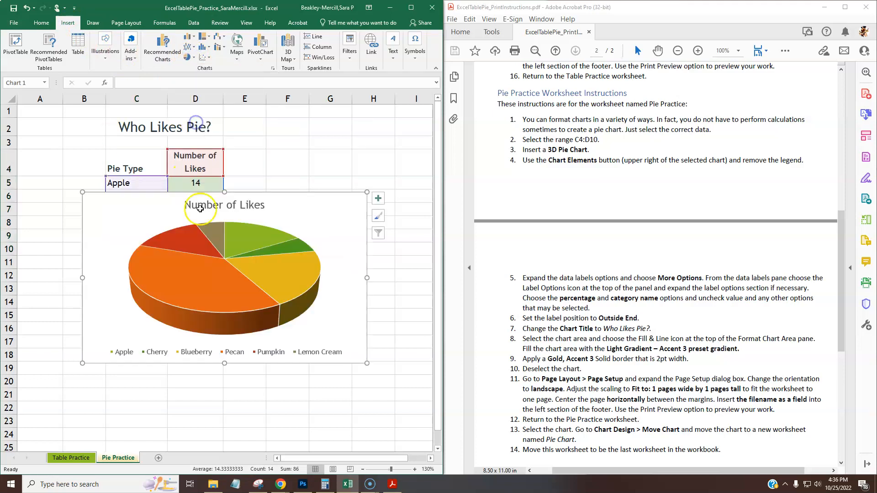
drag(300, 208, 298, 281)
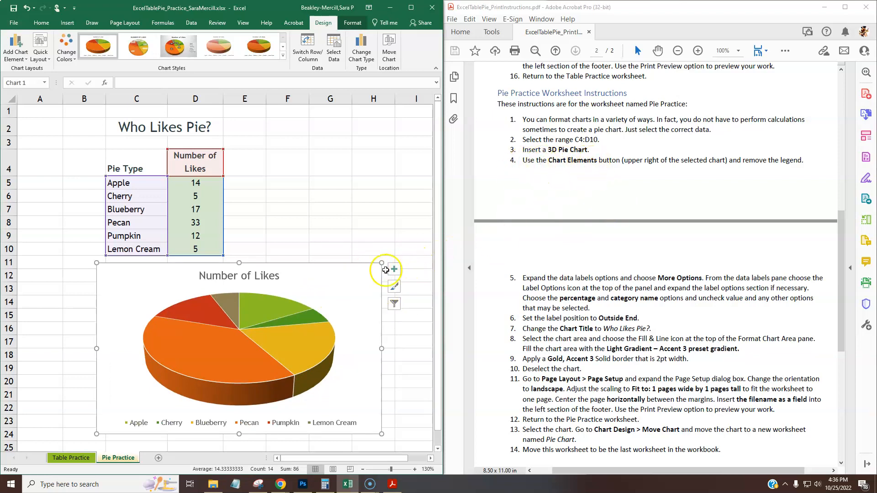
- Remove the legend from the pie chart through its chart elements
click(394, 271)
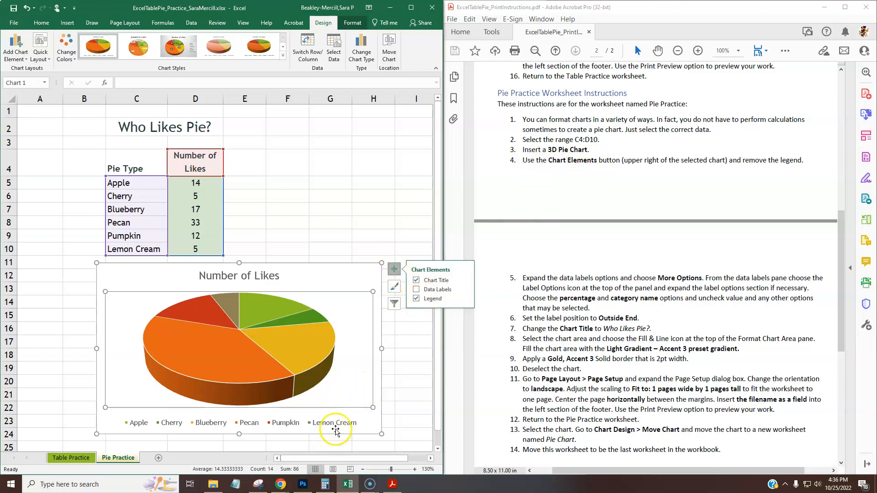
click(336, 428)
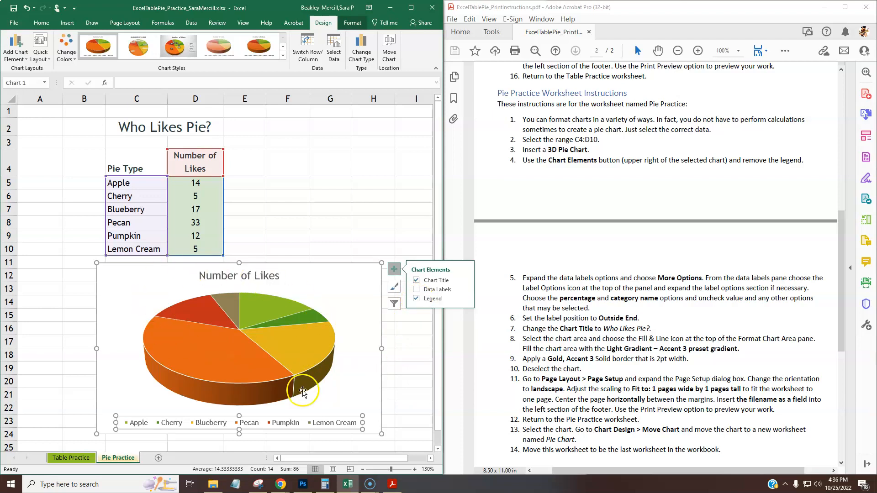
click(416, 300)
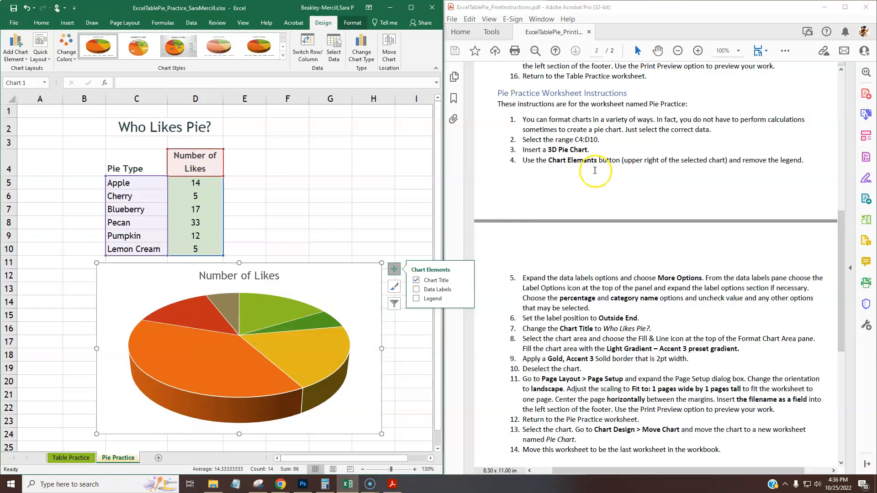
- Highlight the data label options in instruction 5 and add data labels to the pie chart
click(594, 171)
scroll(594, 171, down, 5)
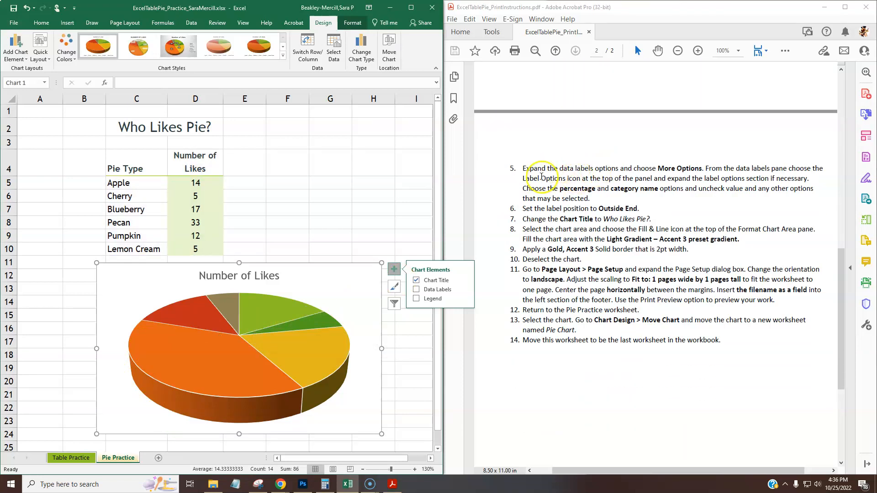
click(657, 170)
drag(657, 169, 707, 188)
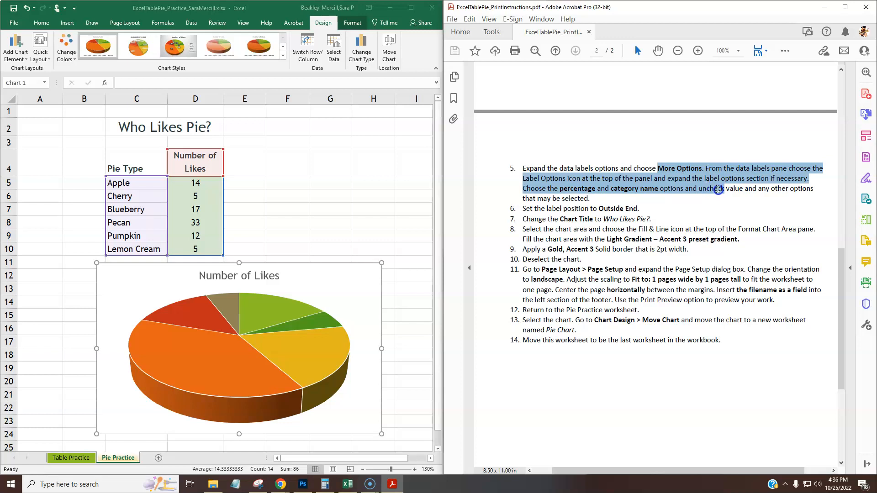
drag(718, 190, 791, 192)
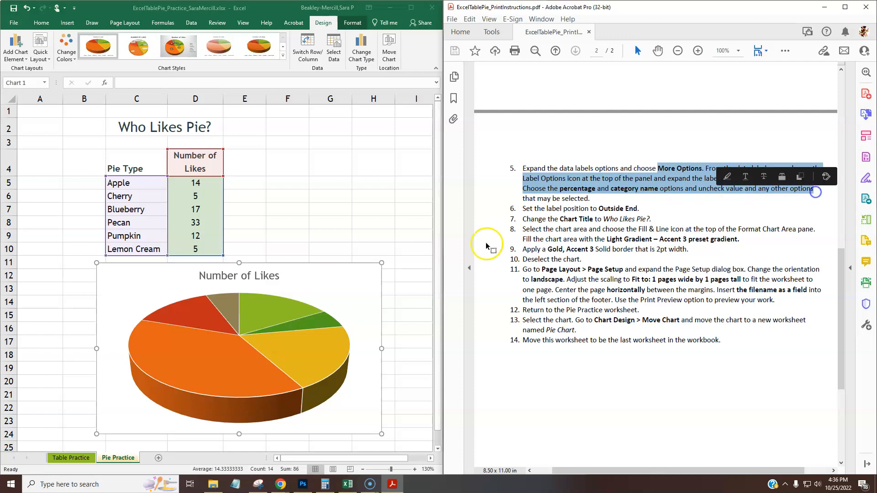
click(566, 190)
click(397, 270)
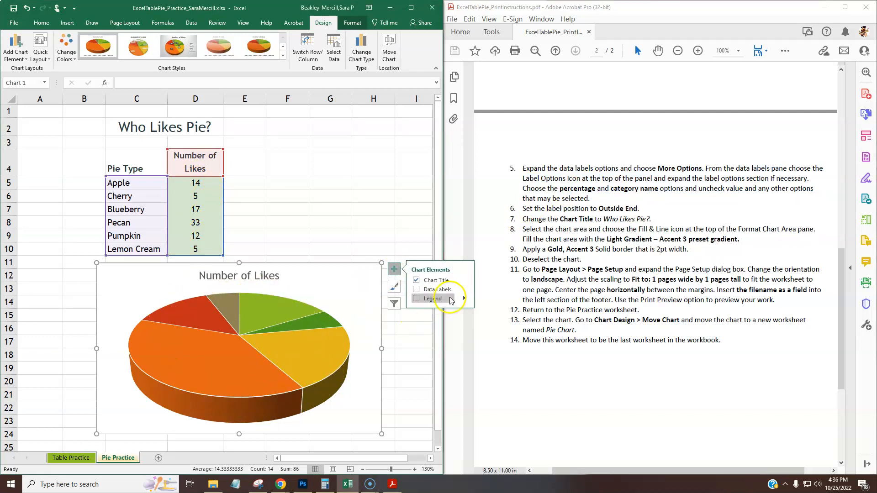
click(416, 290)
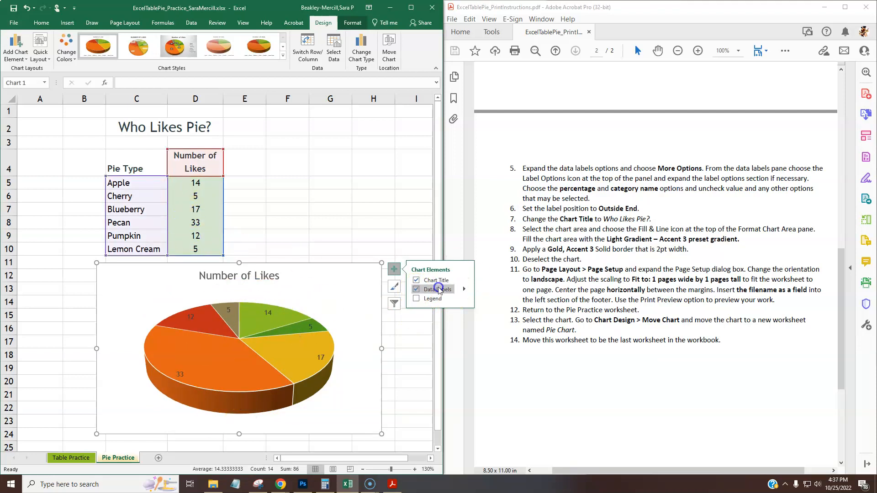
- Format the pie chart's data labels to contain only category name and percentage with leader lines, positioned at Outside End
click(464, 290)
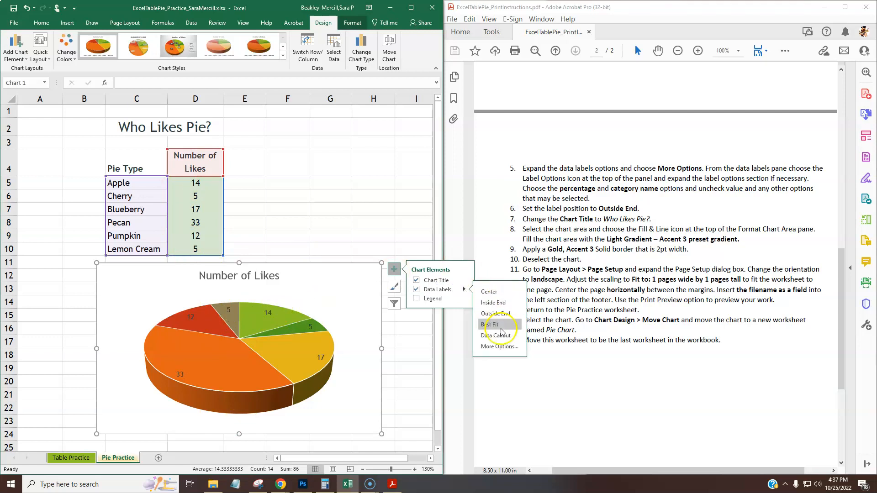
click(497, 347)
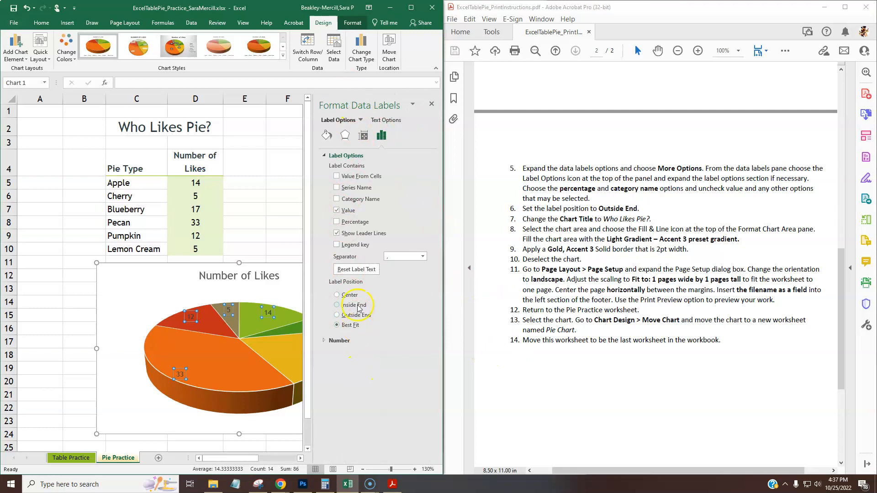
click(336, 223)
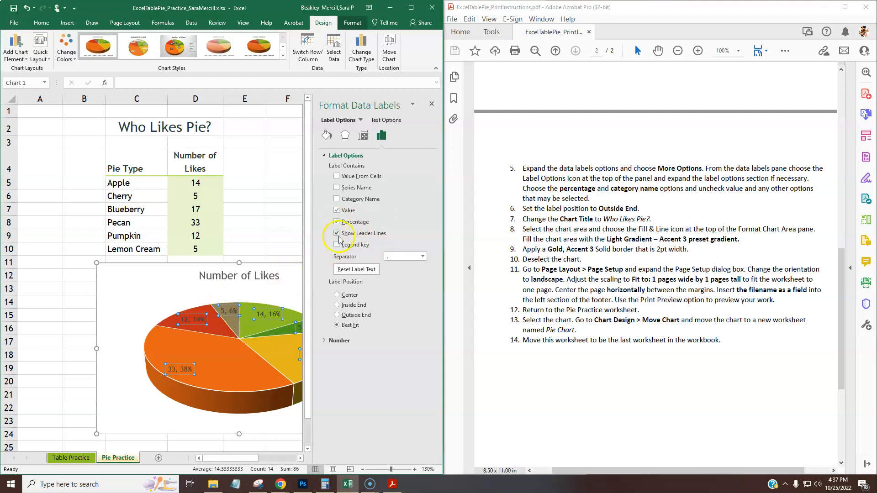
click(338, 211)
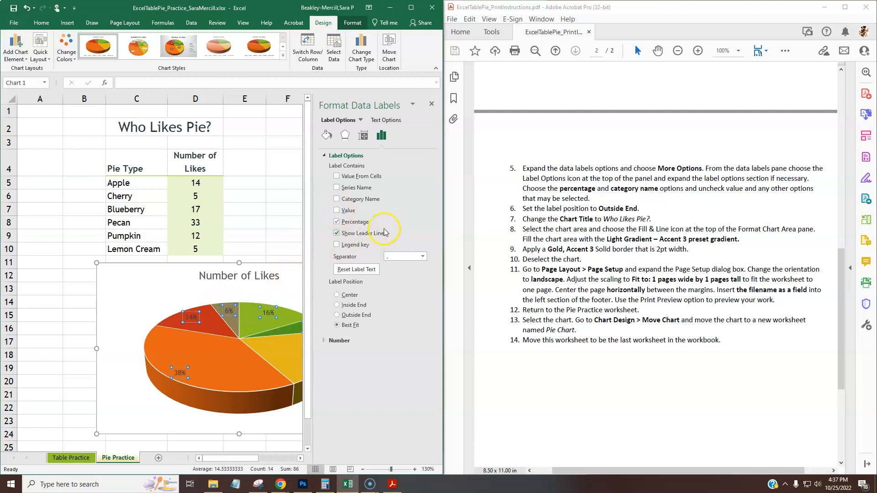
click(337, 200)
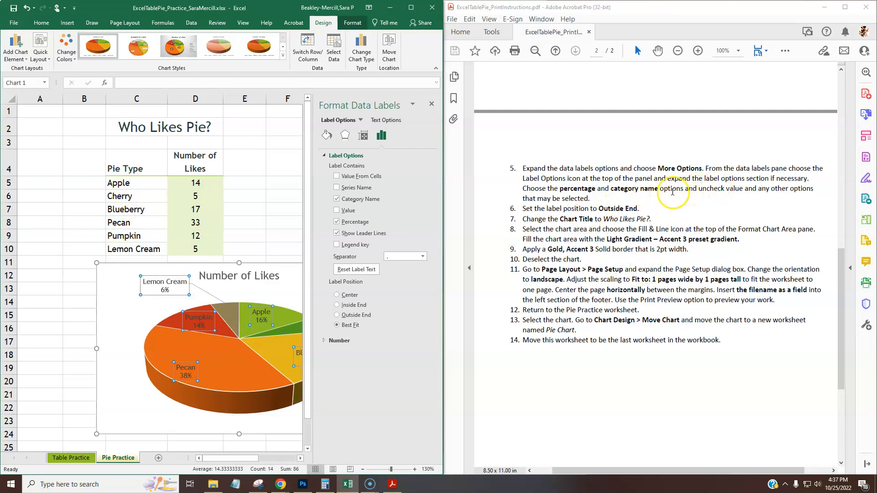
click(337, 316)
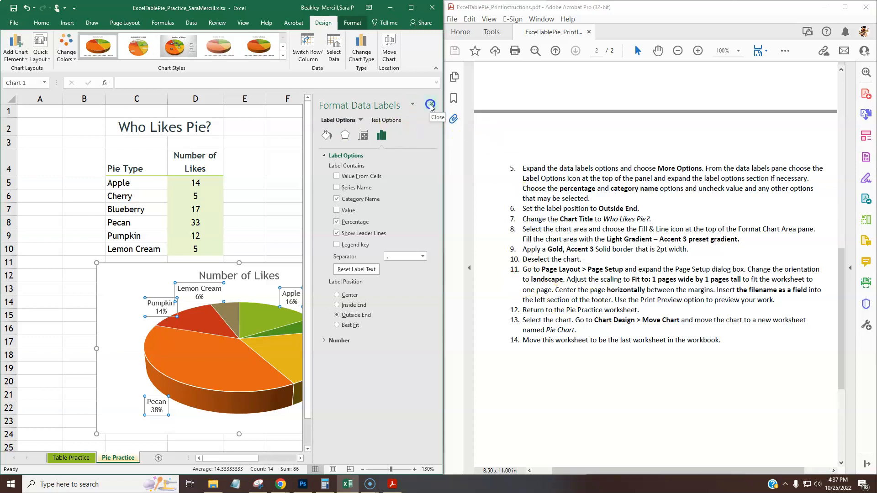
- Widen the workbook window to fit the whole chart and set the PDF instructions to 75% zoom, keeping the text in view
drag(443, 157, 552, 157)
mouse_move(744, 471)
mouse_down()
mouse_move(766, 470)
mouse_move(758, 470)
mouse_up()
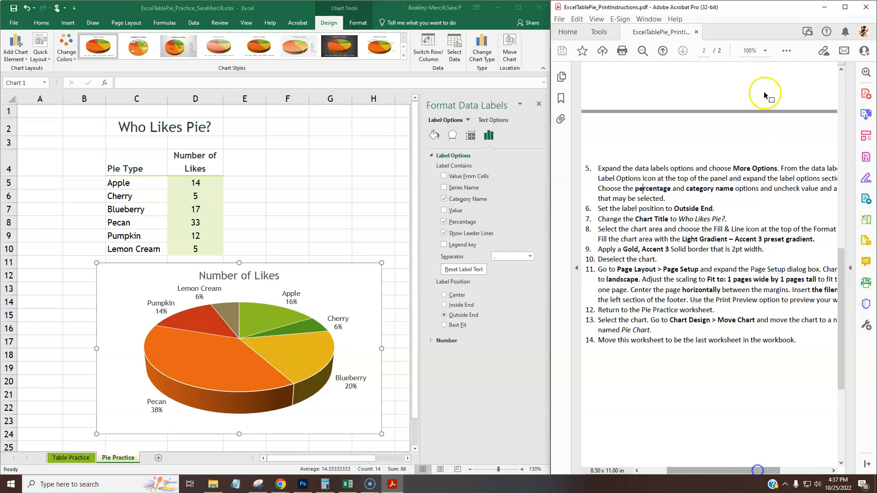
click(766, 51)
click(792, 106)
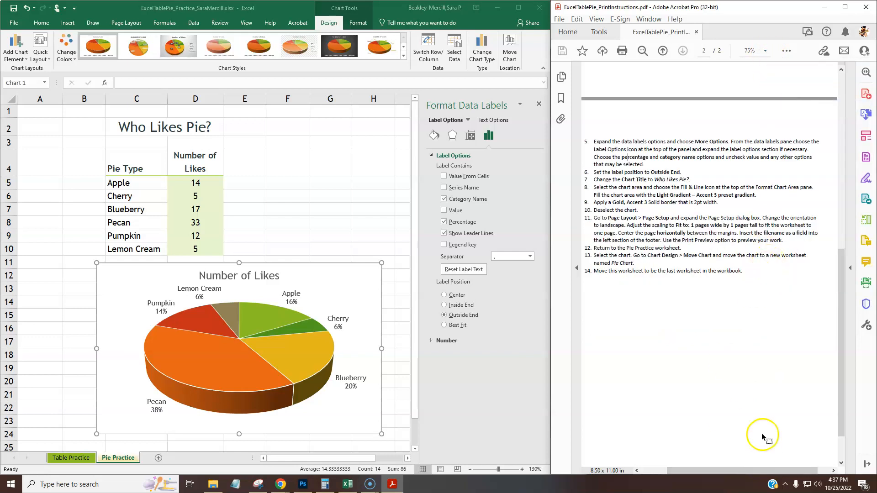
drag(759, 470, 753, 471)
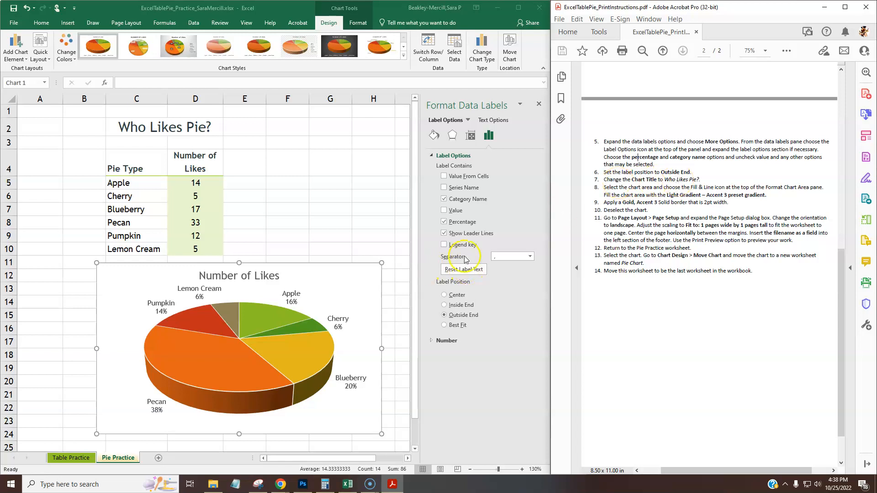
- Try replacing the selected chart title with "Who Likes Pie?" through the formula bar, and undo the title change
click(286, 302)
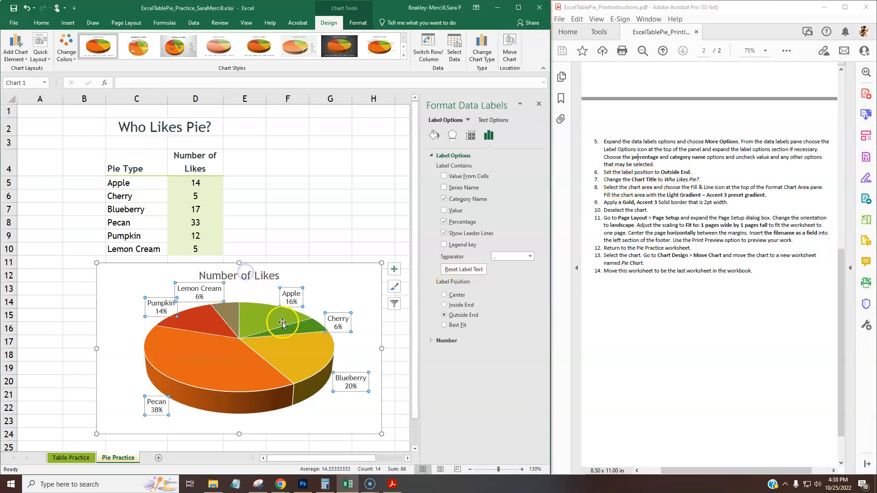
click(259, 277)
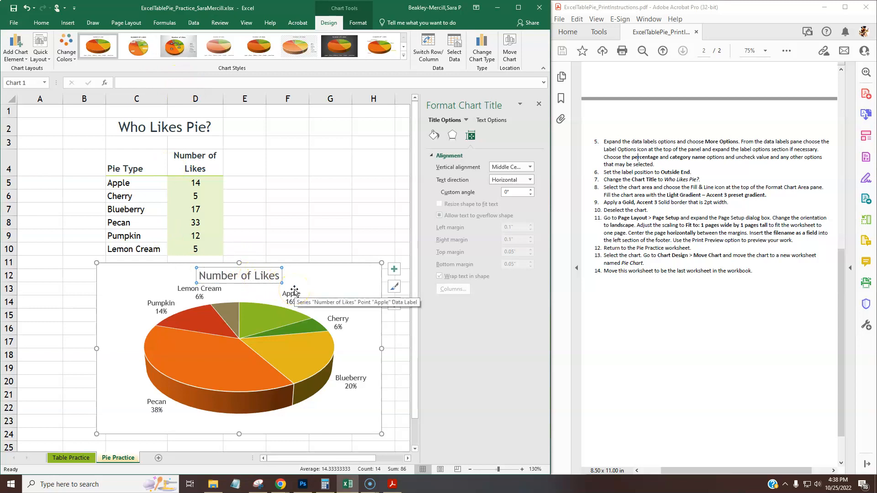
text(Who Likes Pie?)
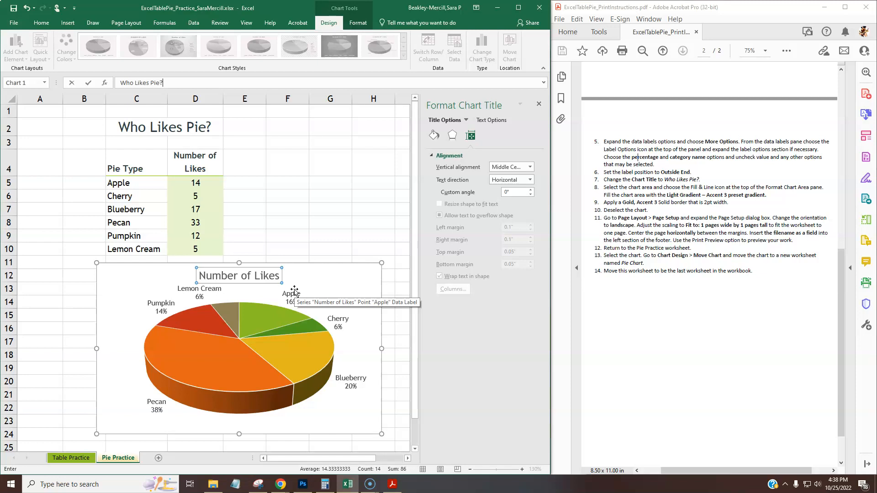
click(247, 281)
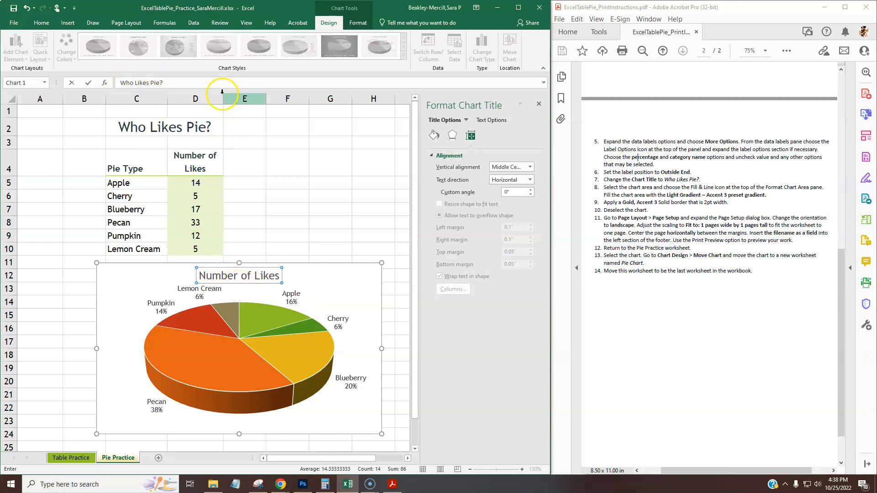
key(Return)
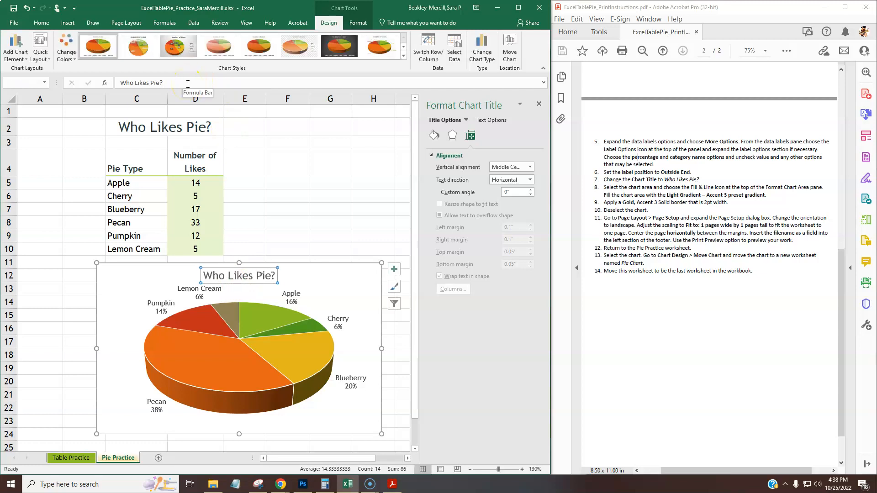
key(ctrl+z)
- Replace the chart title text directly in the chart with "Who Likes Pie?" and select the chart area
click(239, 274)
click(209, 275)
drag(209, 276, 280, 275)
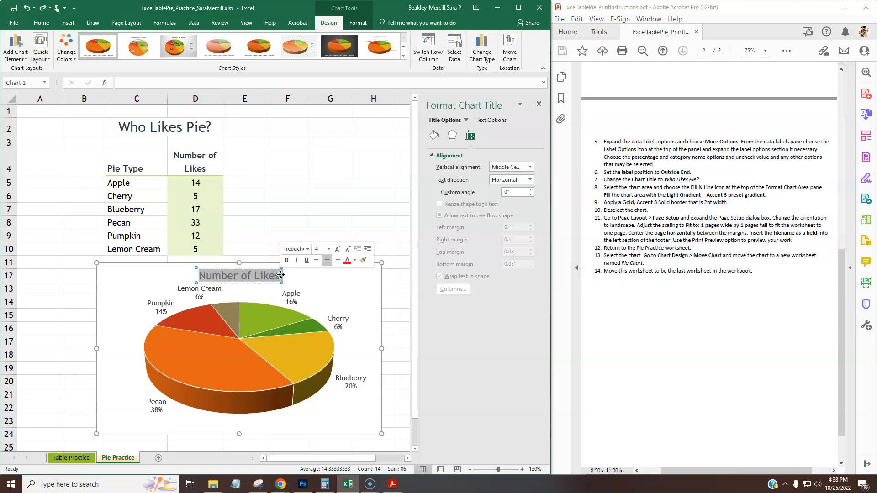
text(Who Likes Pie)
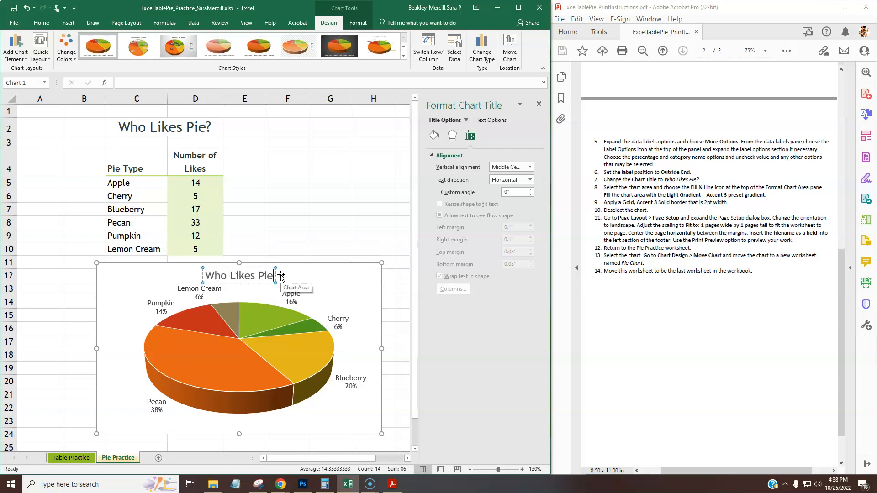
text(?)
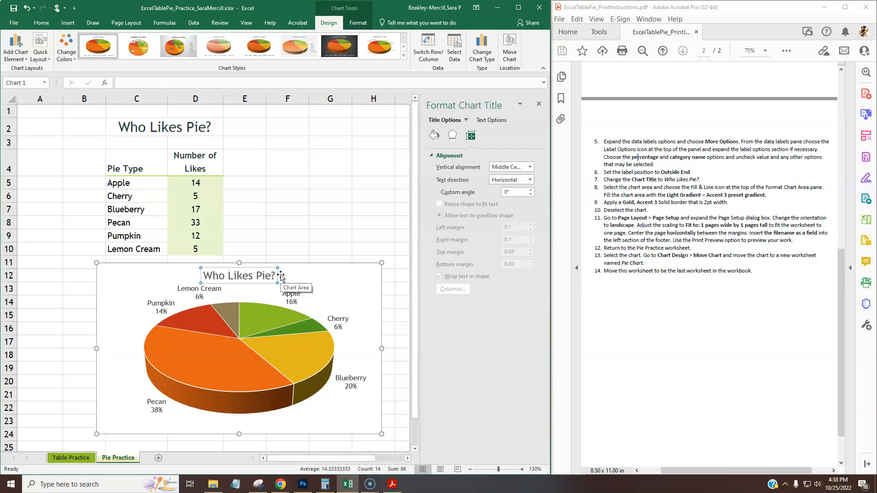
click(341, 281)
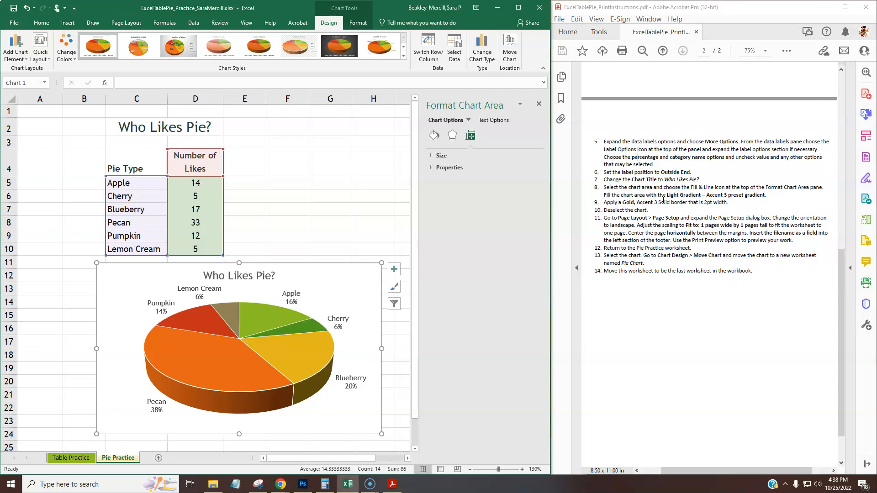
- Highlight instruction 8 about the chart area fill in the PDF and select the pie chart's chart area
drag(604, 187, 658, 188)
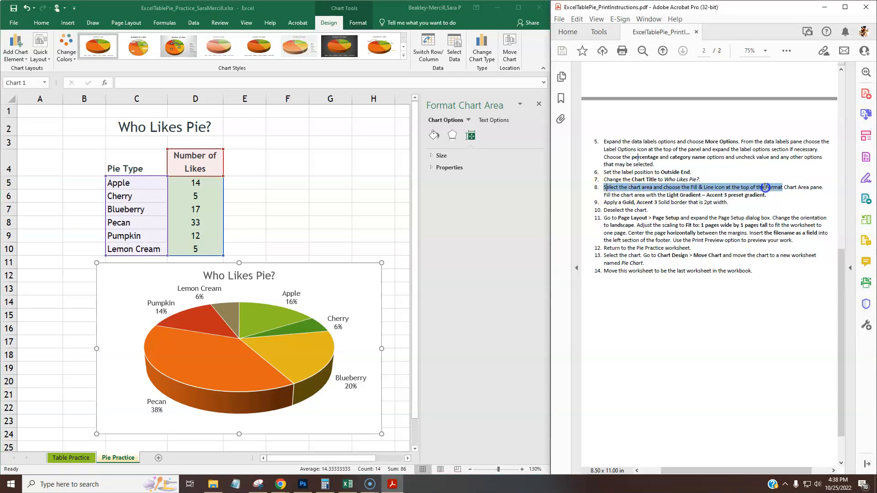
drag(766, 190, 767, 196)
click(346, 272)
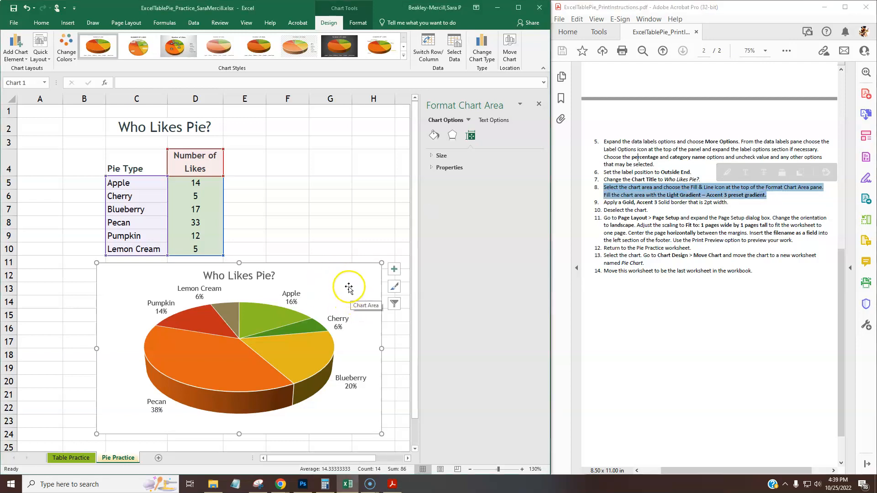
- Examine the formatting options of the title, chart area, series, Blueberry slice, plot area and data labels, moving the chart over the data and back below it
drag(333, 289, 325, 196)
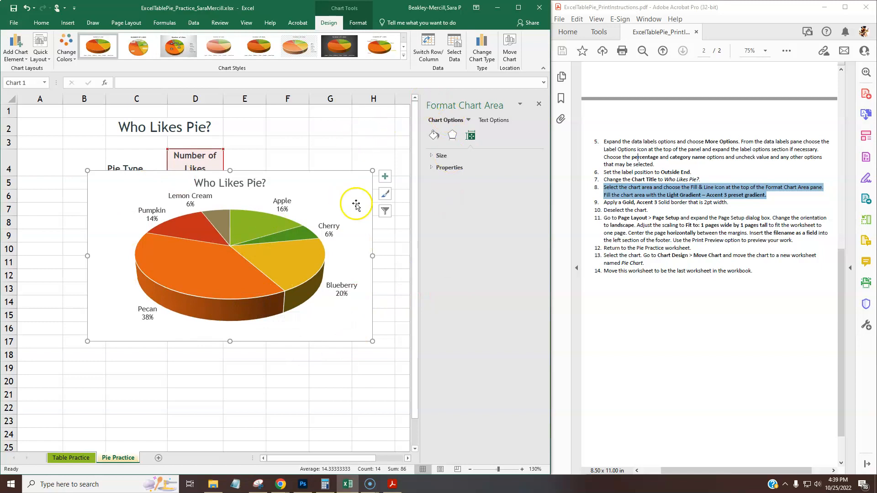
click(233, 186)
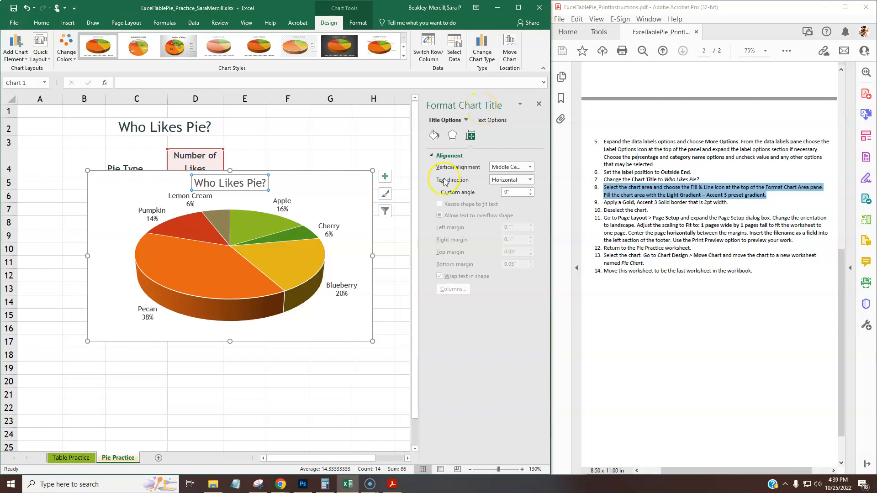
click(350, 183)
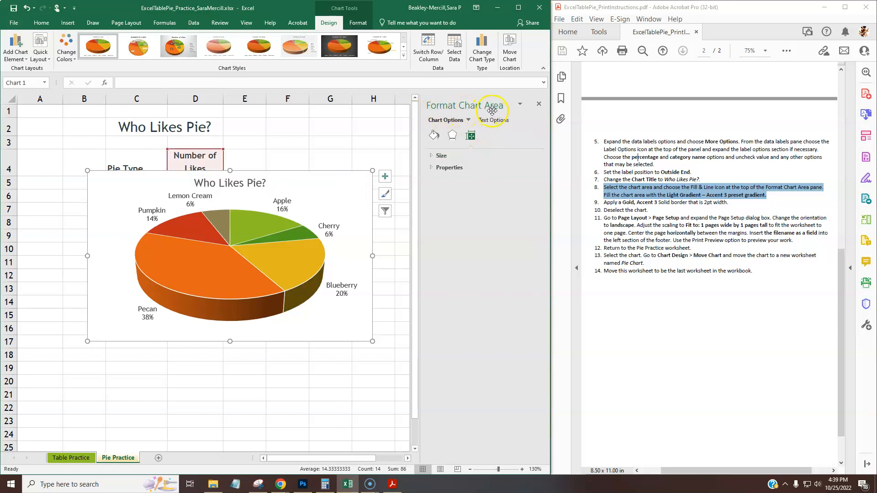
click(232, 265)
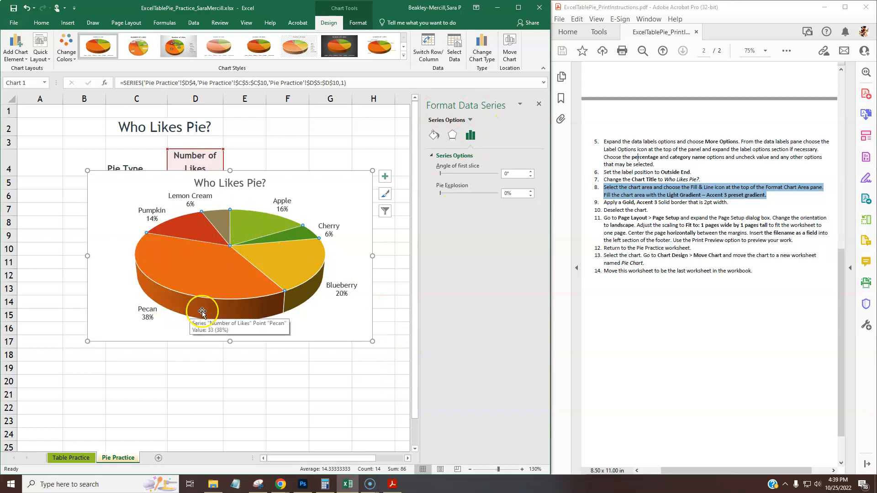
click(292, 265)
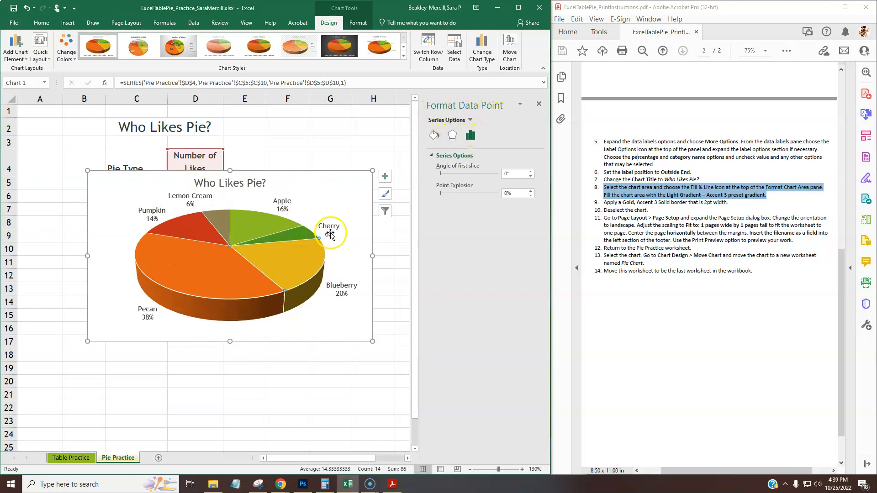
click(310, 313)
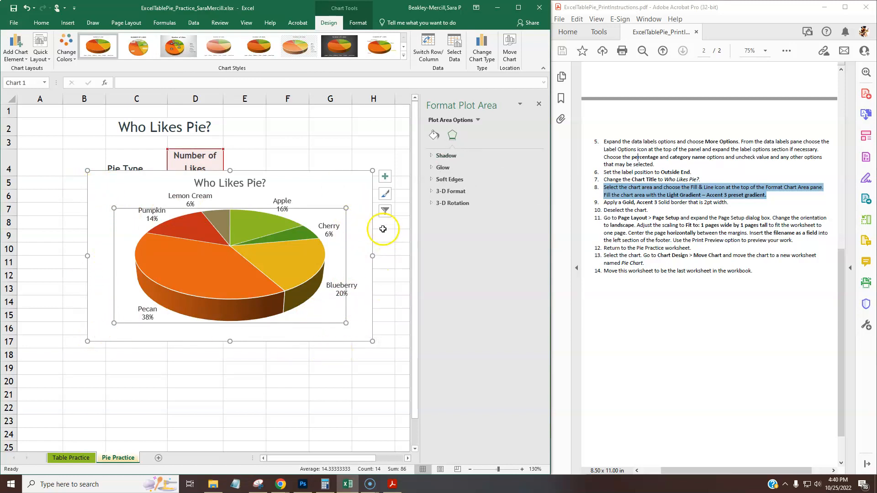
click(287, 206)
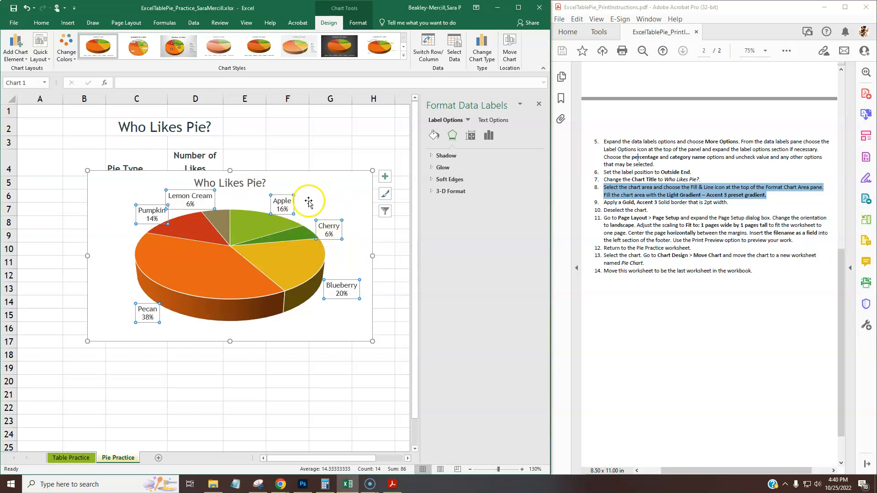
click(318, 254)
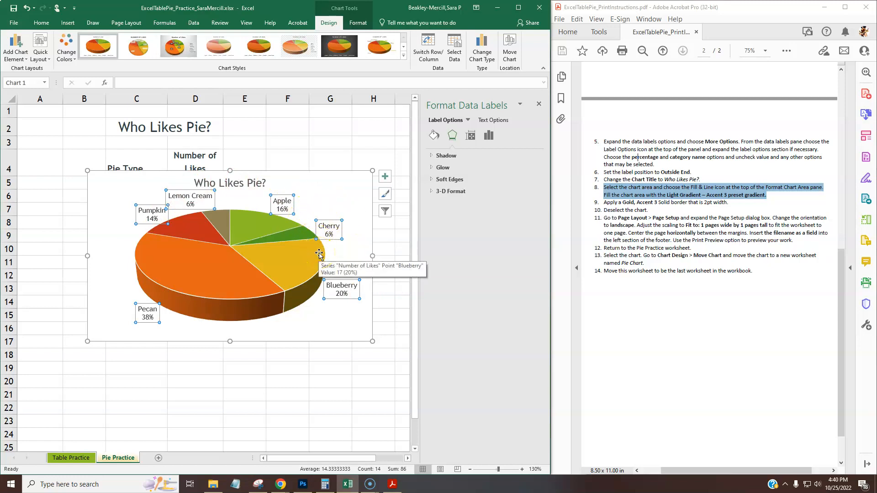
click(663, 189)
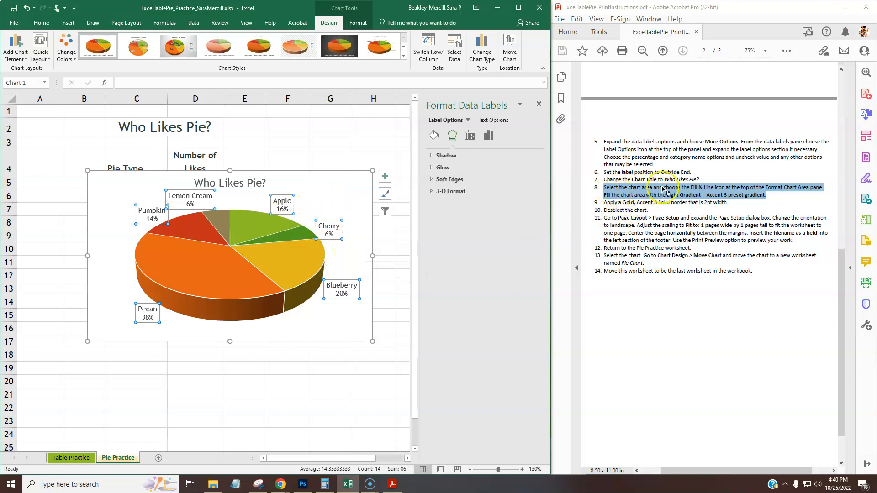
click(346, 186)
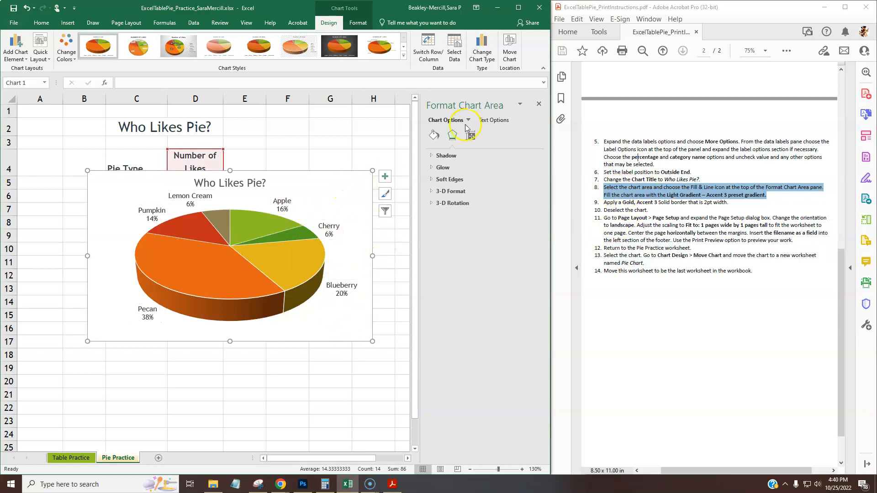
drag(354, 181, 360, 275)
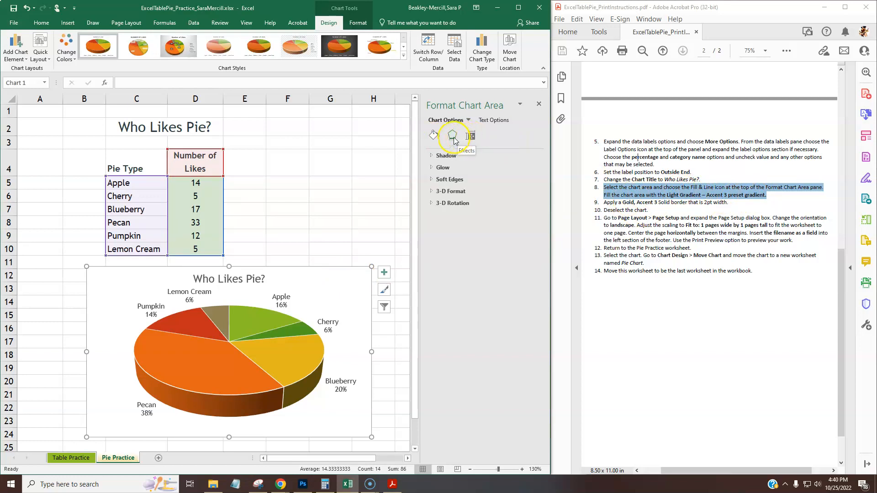
- Fill the pie chart's chart area with a gradient using the Light Gradient - Accent 3 preset
click(434, 135)
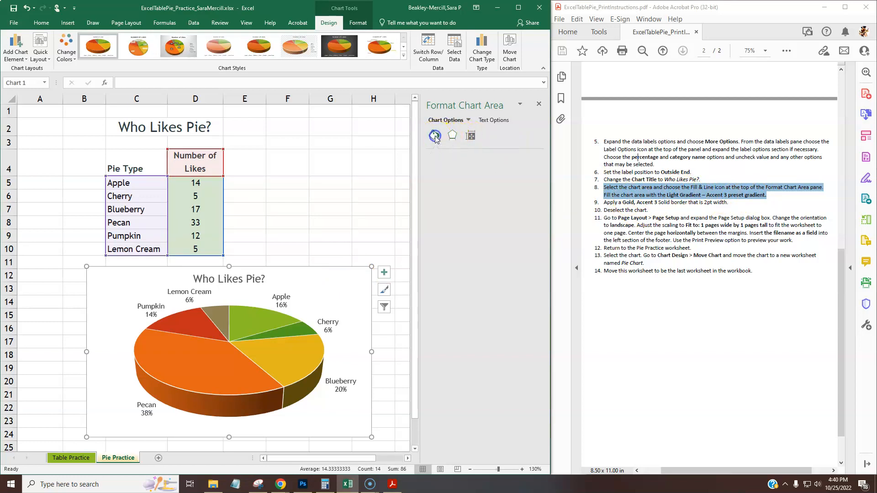
click(431, 157)
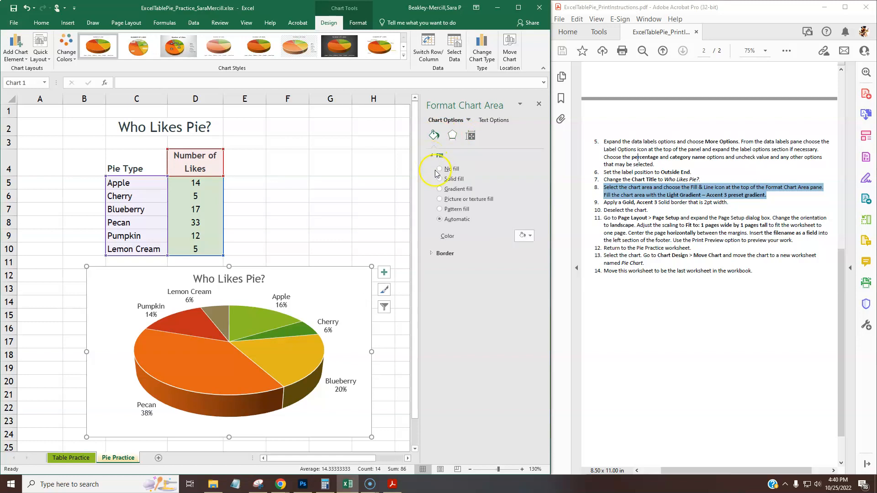
click(441, 189)
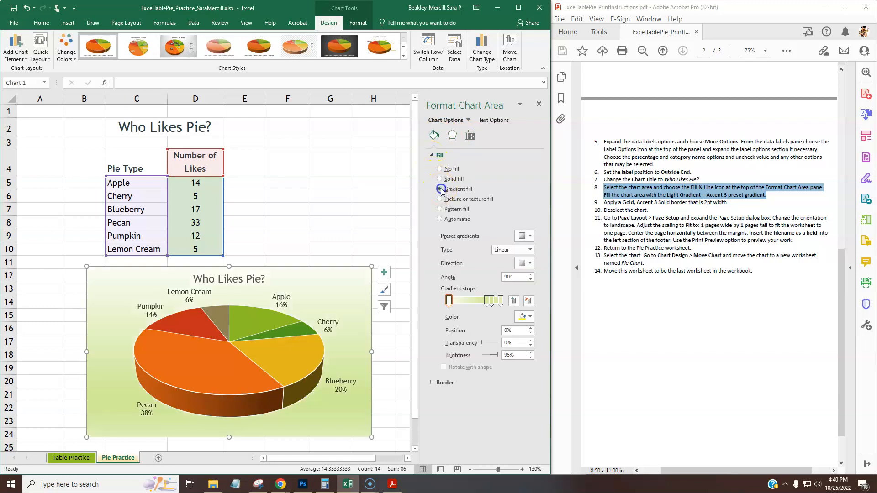
click(530, 236)
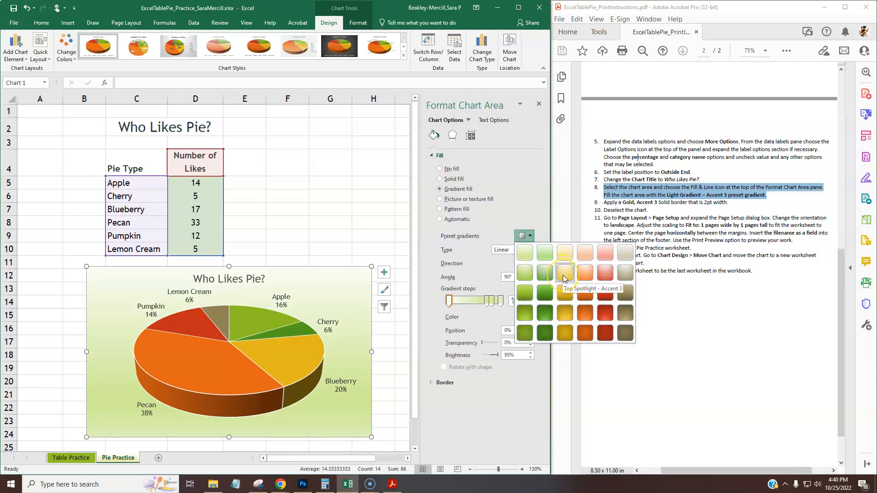
click(565, 257)
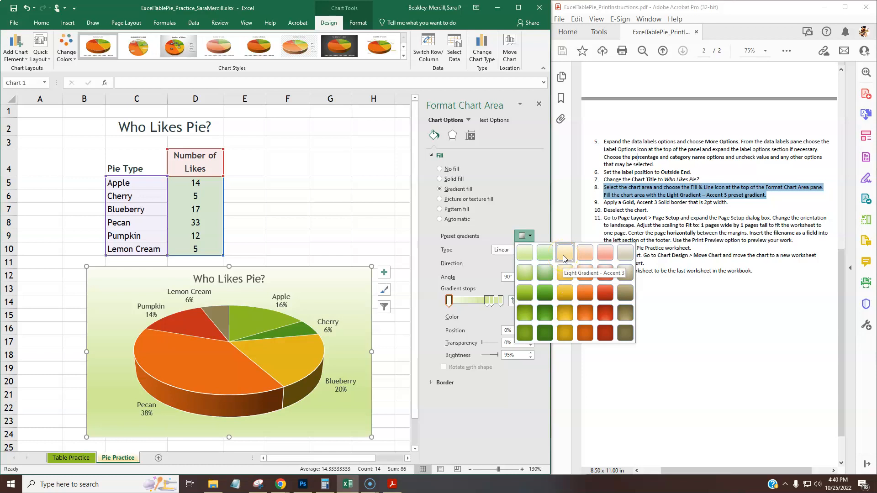
click(563, 257)
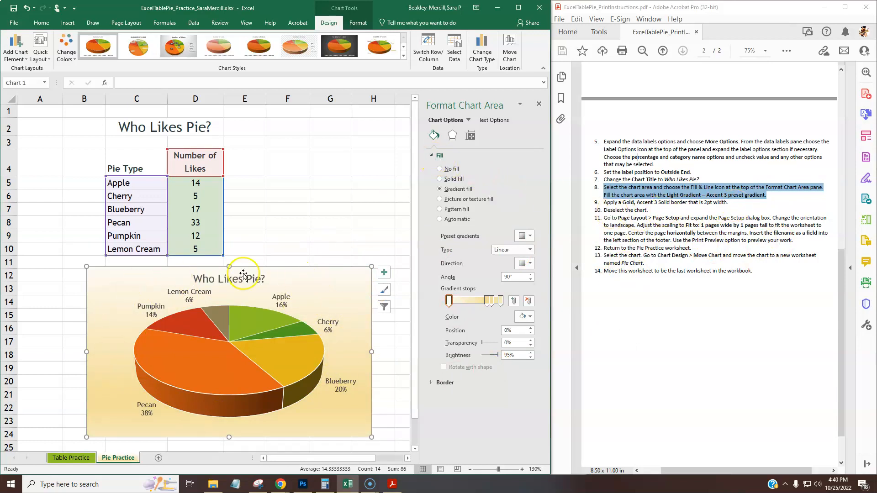
- Give the chart area a solid Gold, Accent 3 border with a width of 2 pt
click(432, 157)
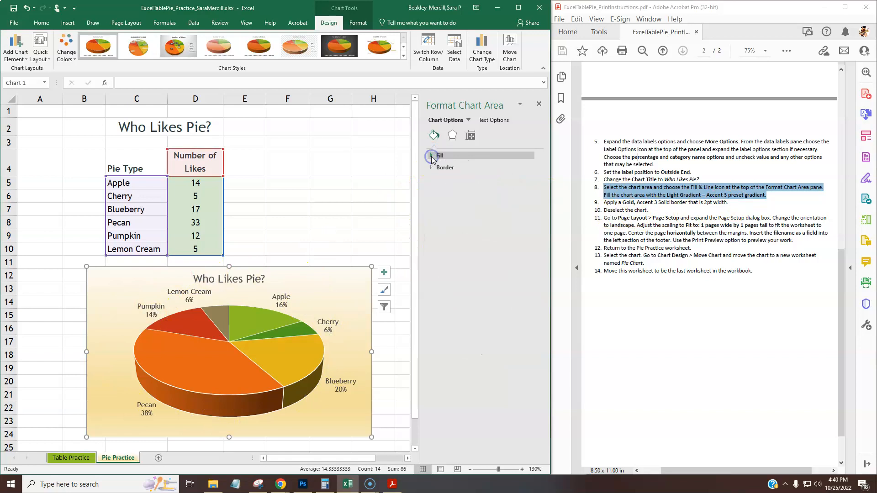
click(434, 168)
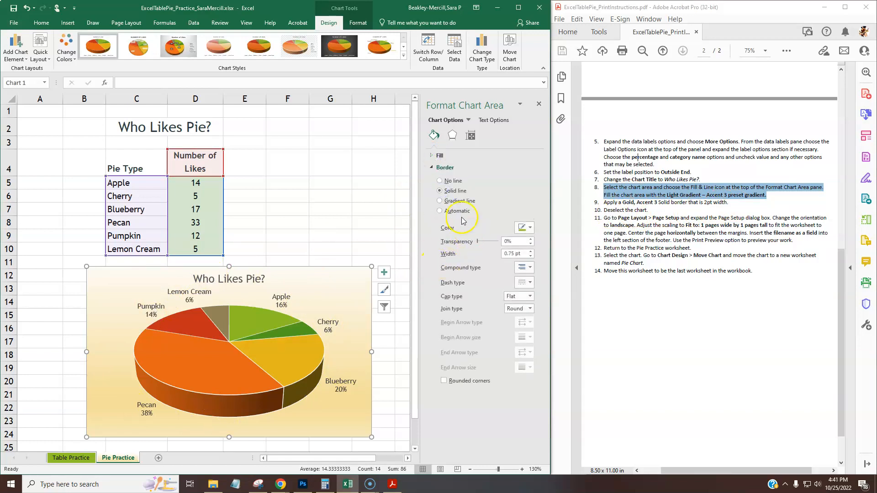
click(529, 229)
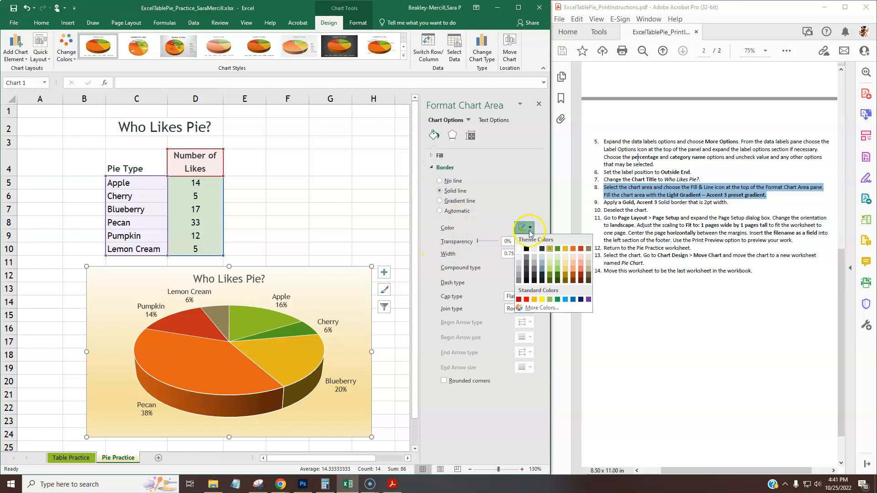
click(565, 250)
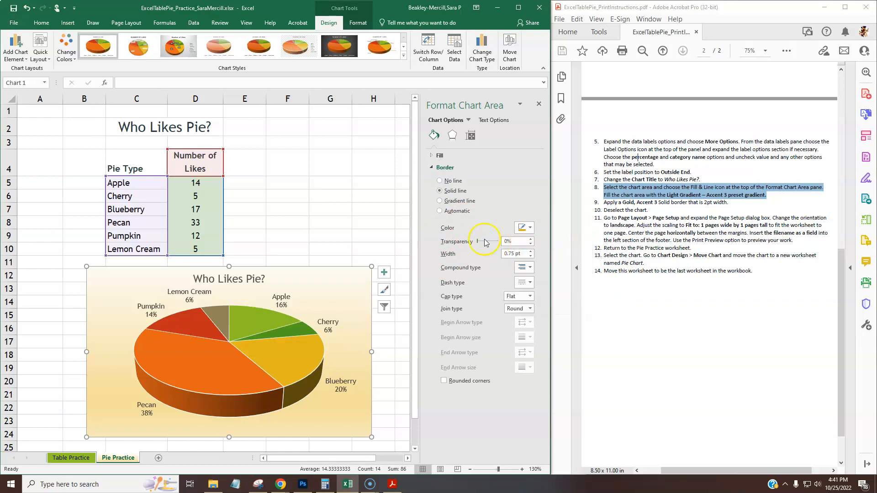
click(530, 252)
click(531, 252)
click(531, 252)
click(531, 251)
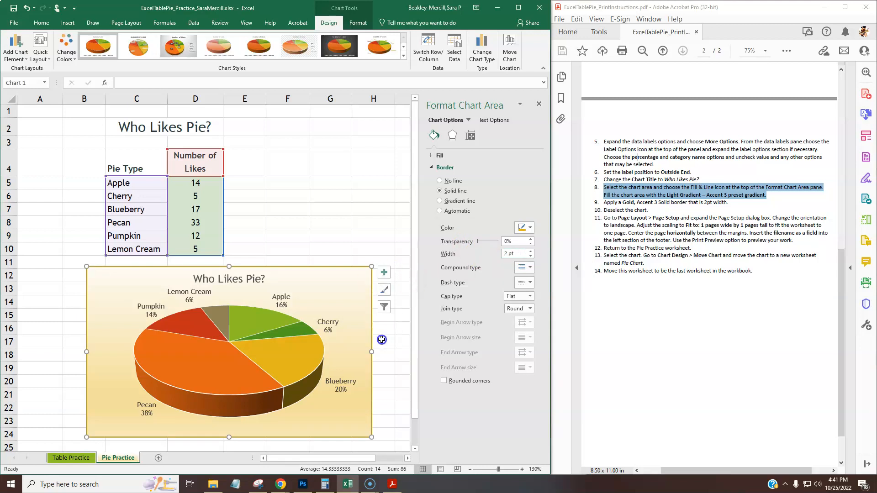
- Deselect the pie chart by selecting cell G4, and close the formatting pane
click(680, 224)
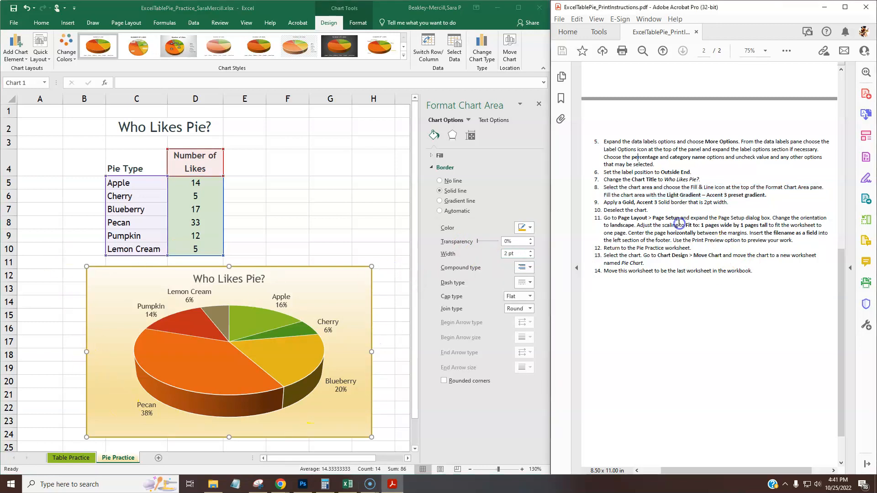
click(323, 170)
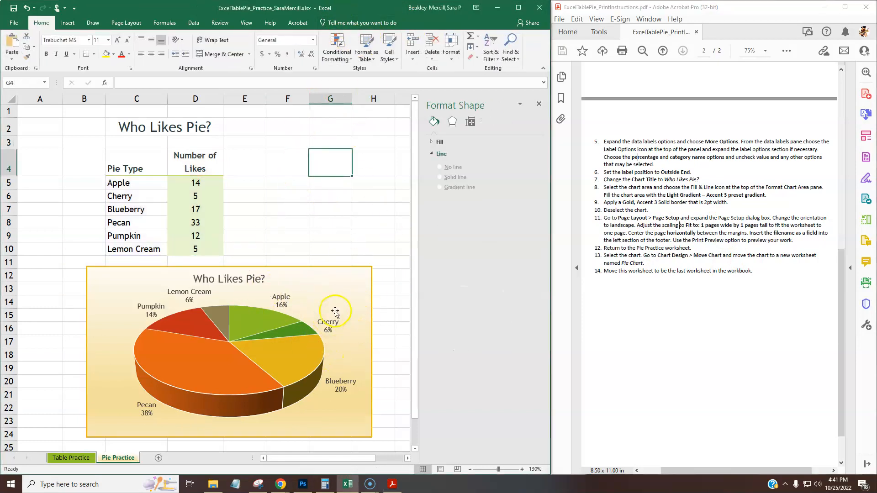
click(331, 276)
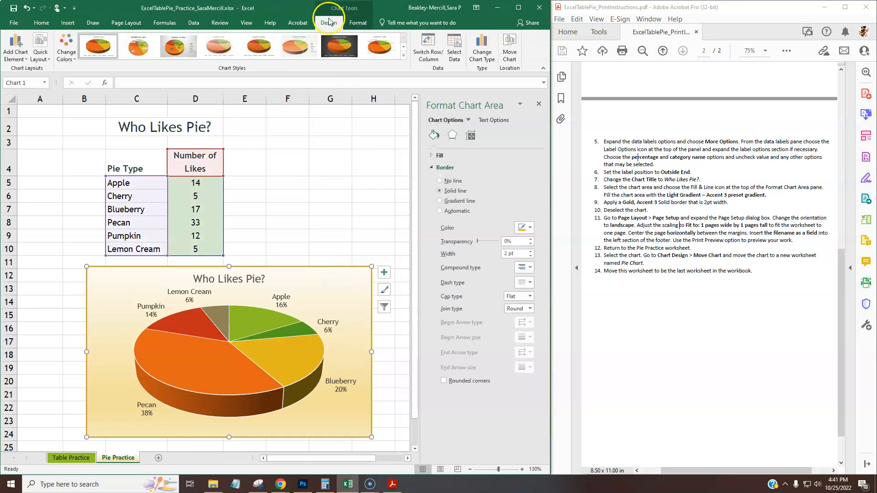
click(343, 161)
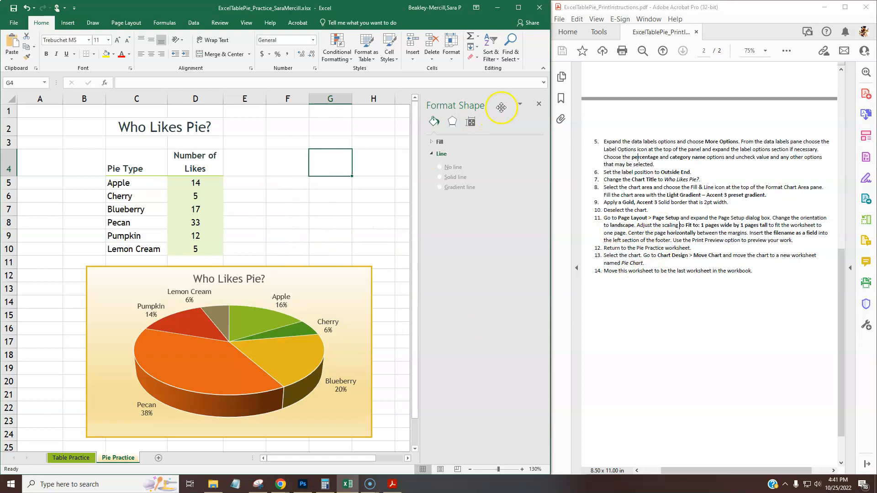
click(539, 104)
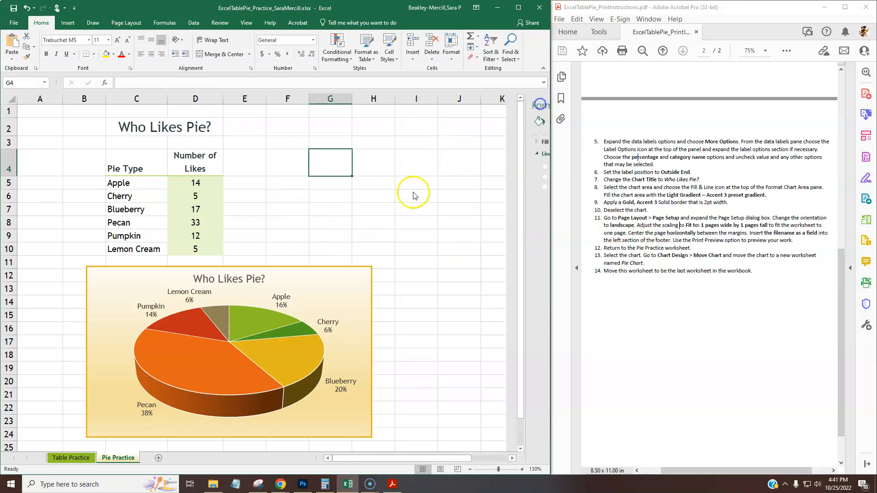
- In Page Setup, set the Pie Practice sheet to landscape and scale it to fit 1 page wide by 1 tall
click(125, 22)
click(219, 68)
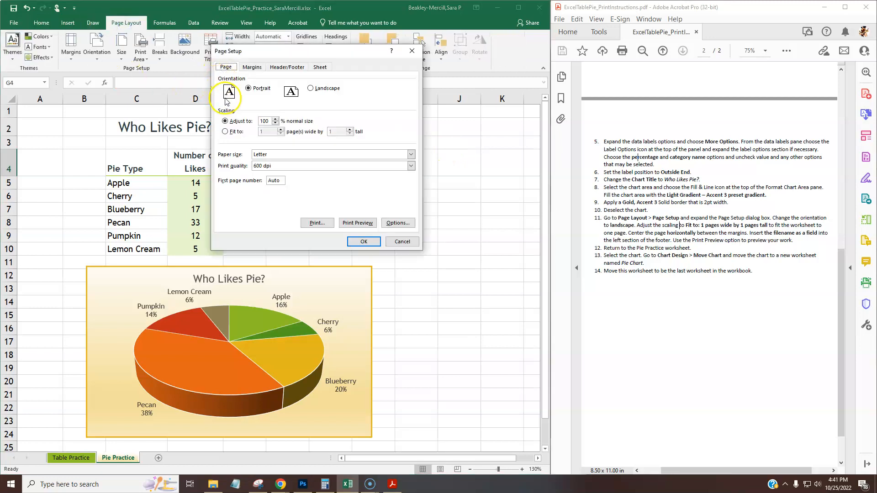
click(310, 88)
click(225, 131)
- Center the Pie Practice page horizontally between the margins
click(250, 67)
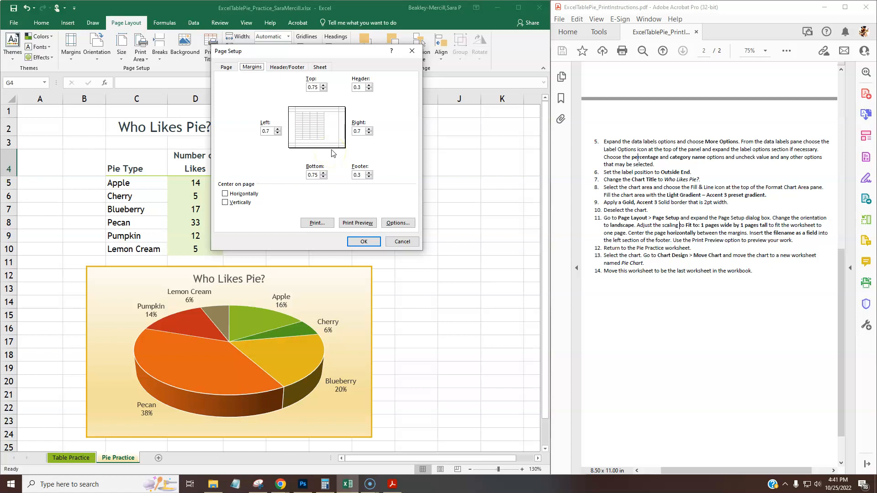
click(226, 194)
click(319, 175)
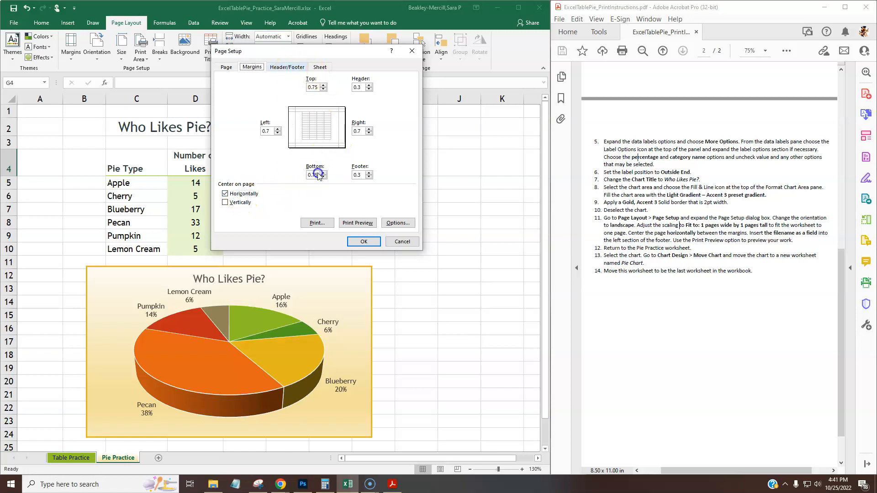
- Insert the filename field in the left section of a custom footer, check the print preview and return to the worksheet
click(287, 67)
click(343, 126)
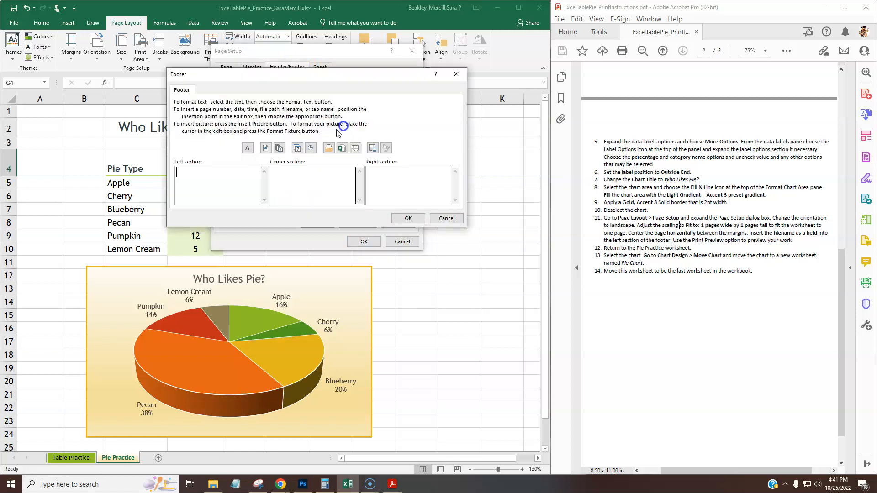
click(342, 148)
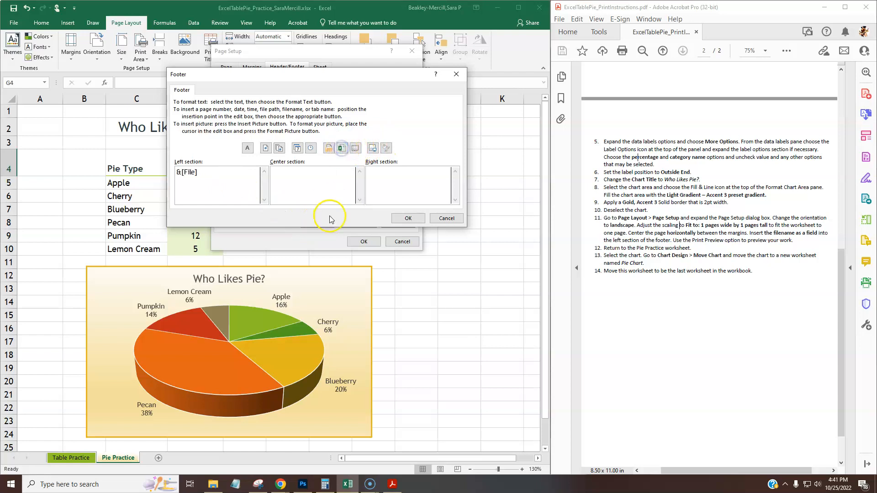
click(407, 218)
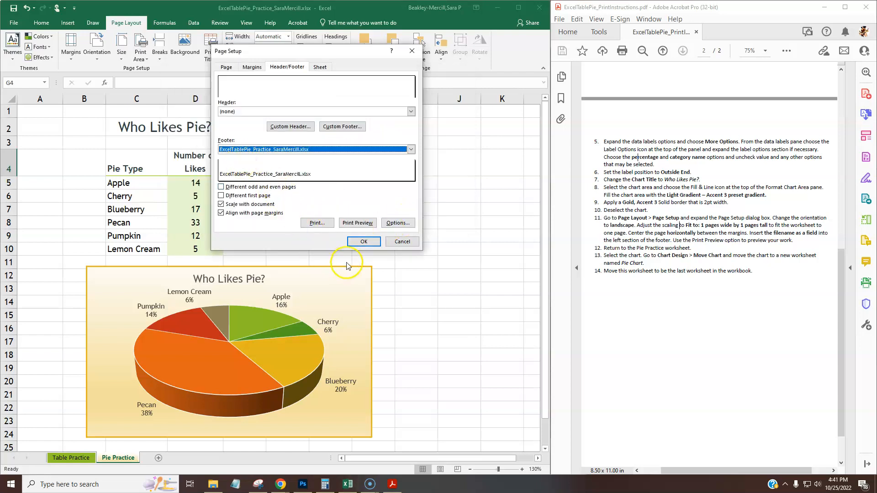
click(362, 223)
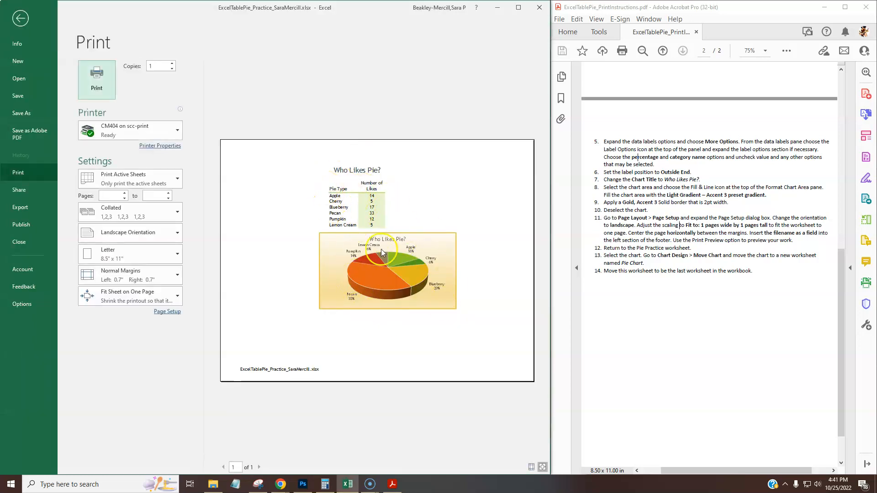
click(20, 18)
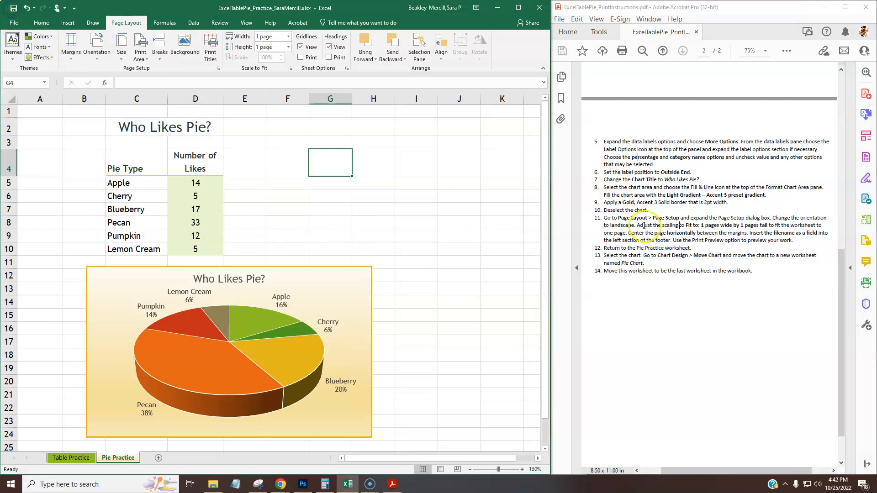
- Highlight "Chart Design > Move Chart" in instruction 13 of the PDF and select the pie chart on Pie Practice
scroll(644, 225, down, 1)
click(675, 227)
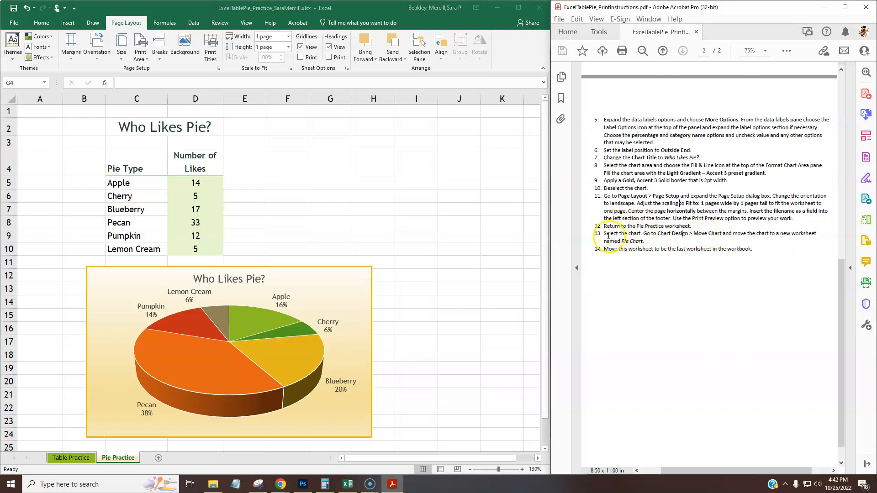
drag(657, 235, 732, 235)
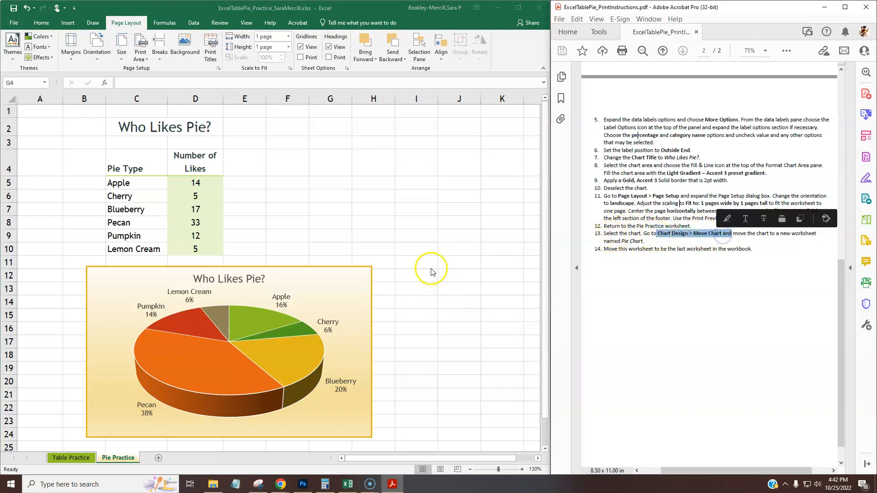
click(437, 313)
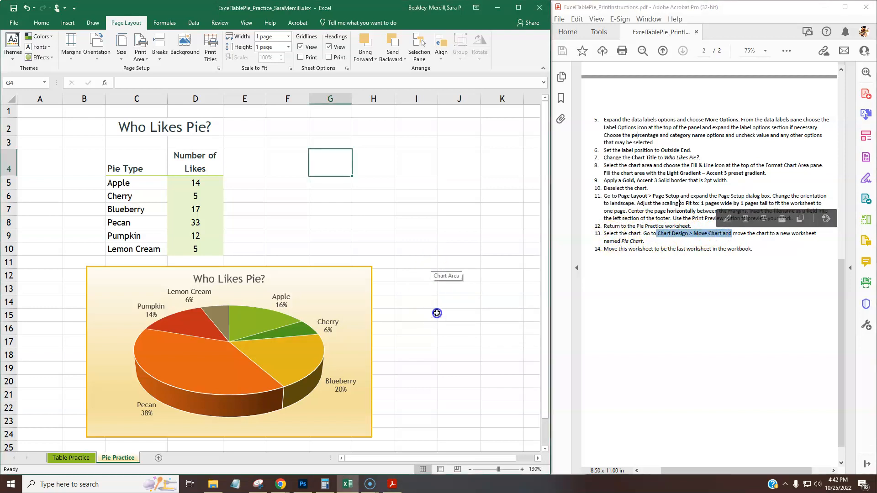
click(352, 288)
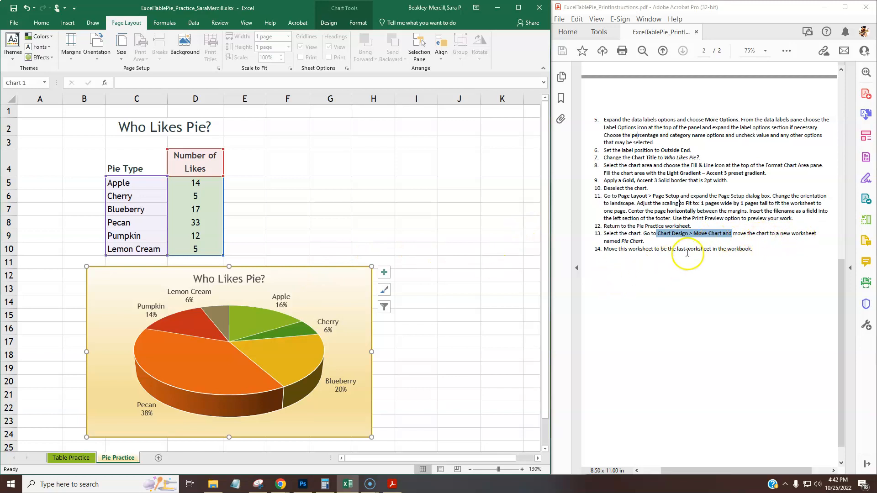
- Try moving the pie chart by cutting it from Pie Practice and pasting it into a new worksheet
click(434, 263)
click(340, 285)
key(Delete)
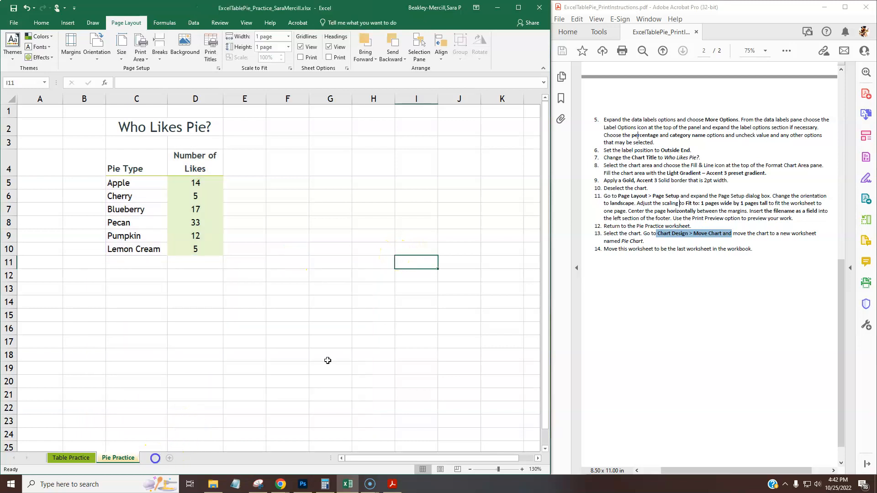
key(shift+F11)
key(ctrl+v)
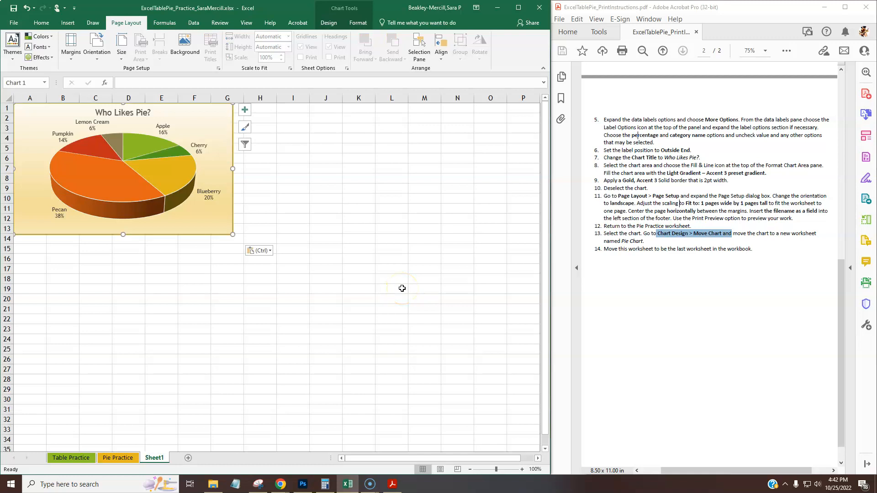
- Undo the cut and paste of the pie chart and delete the empty Sheet1
key(ctrl+z)
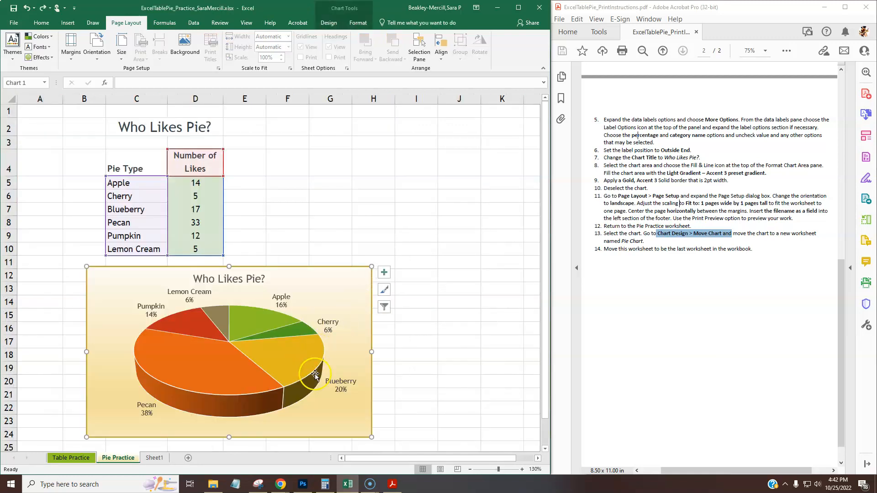
click(154, 457)
right_click(162, 459)
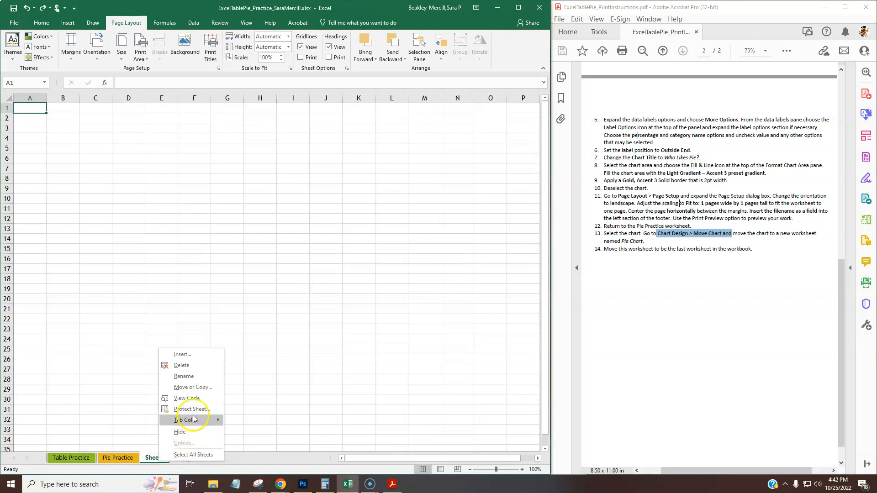
click(197, 365)
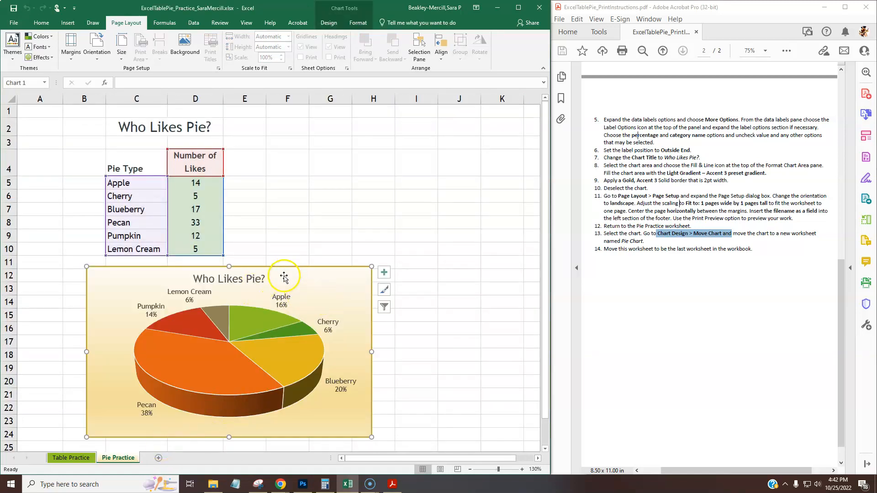
- Move the selected pie chart from Pie Practice to a new chart sheet named Pie Chart
click(333, 24)
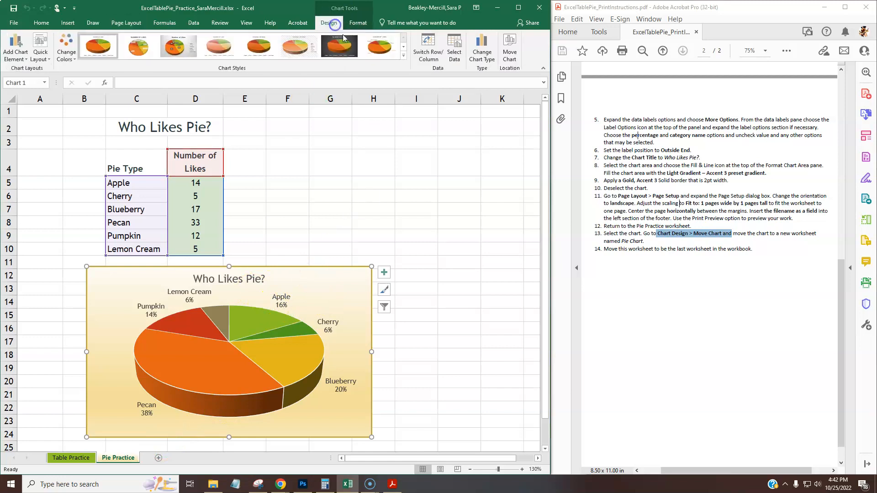
click(511, 51)
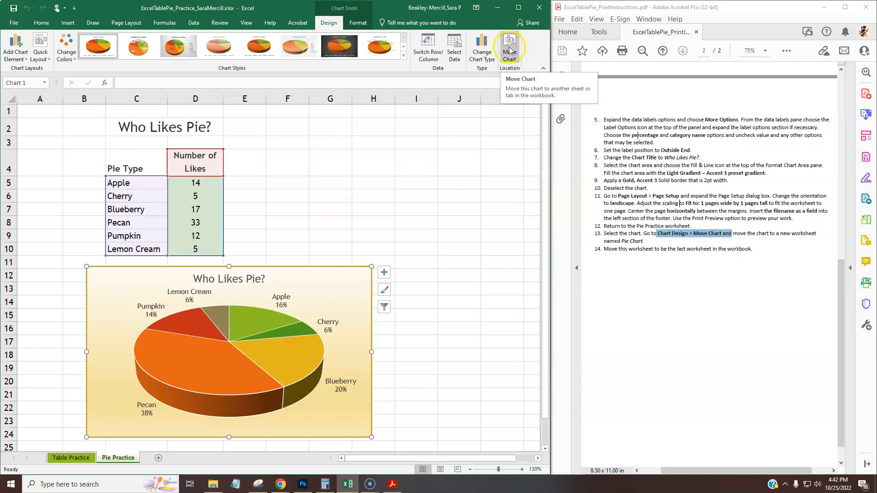
click(510, 50)
click(255, 140)
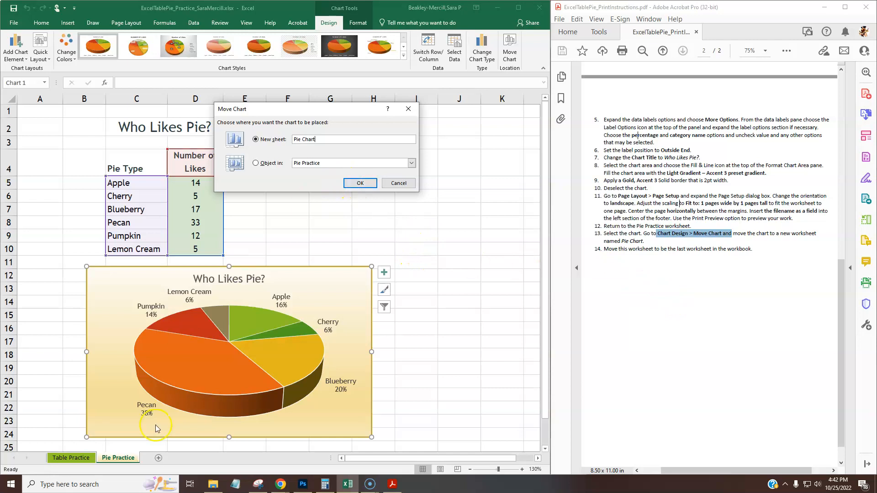
click(360, 183)
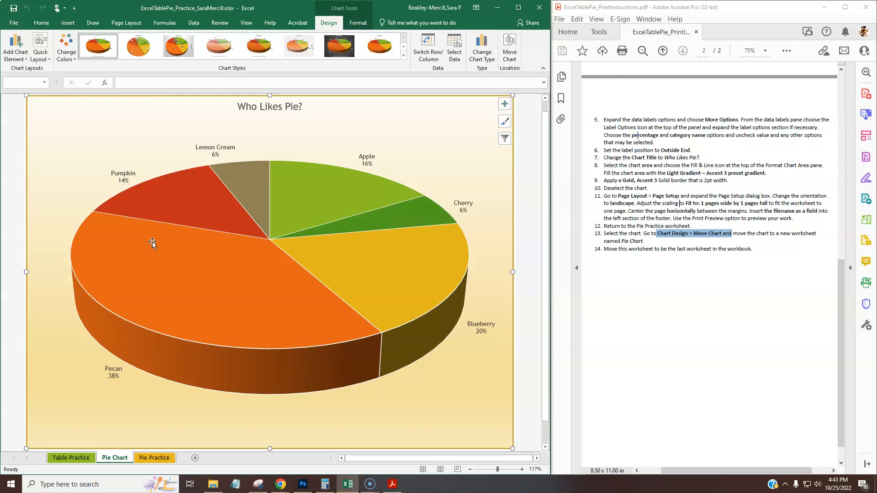
- Reorder the worksheets so that Pie Chart comes after Pie Practice as the last sheet in the workbook
drag(167, 453, 117, 459)
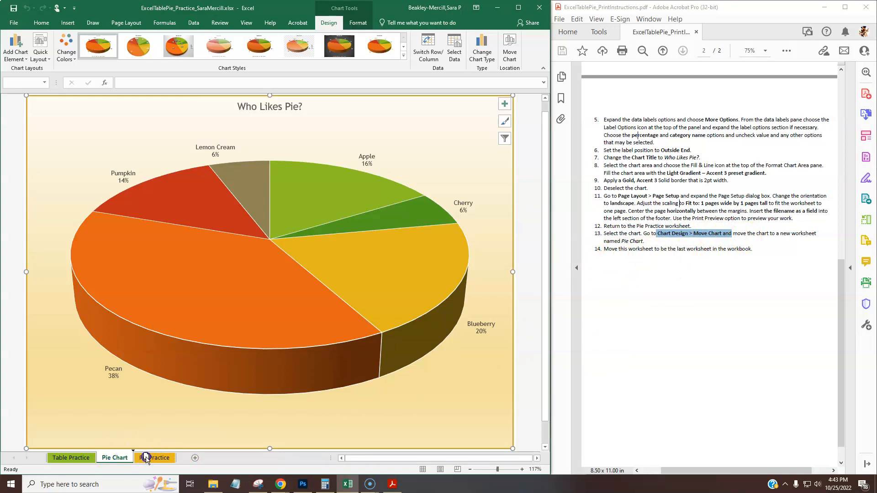
drag(179, 459, 181, 459)
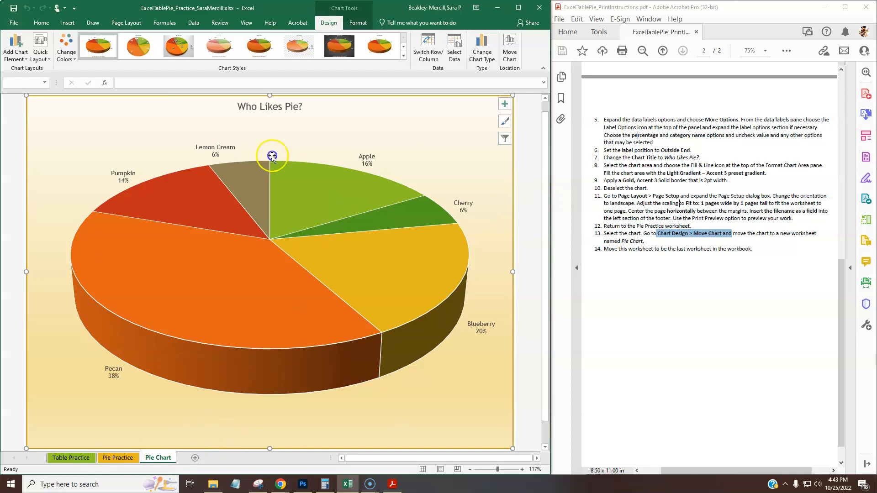
- Review the Table Practice, Pie Practice and Pie Chart sheets and look back over the Pie Practice instructions in the PDF
click(114, 458)
click(77, 457)
click(119, 458)
click(158, 458)
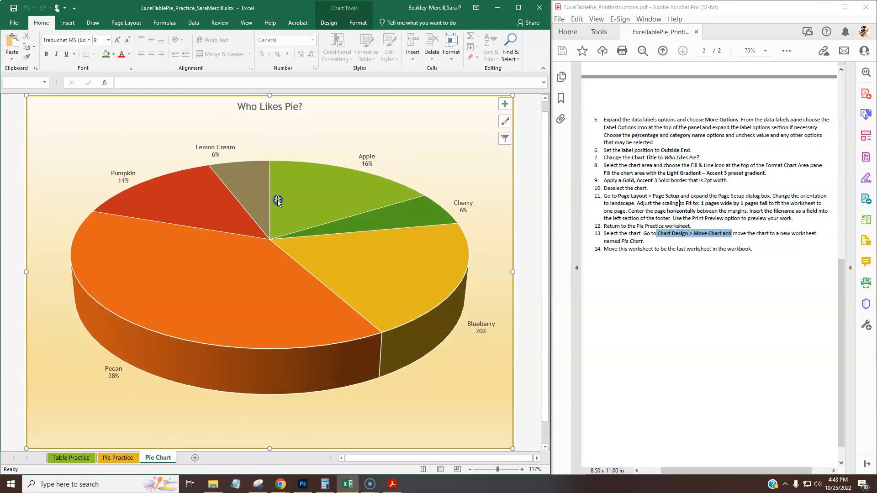
click(118, 457)
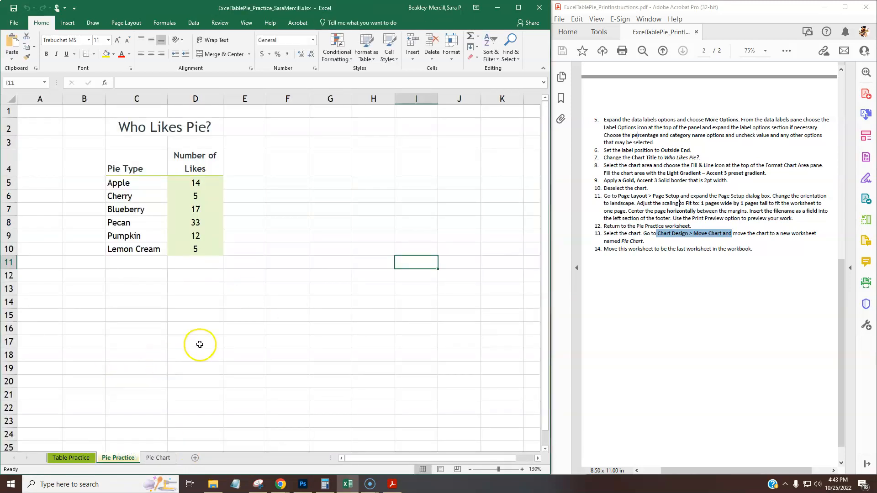
click(62, 458)
click(118, 457)
click(158, 458)
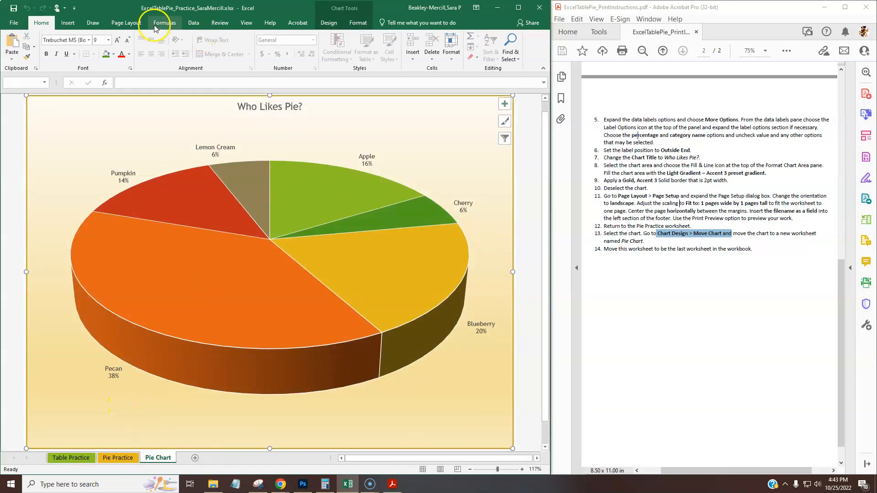
click(70, 458)
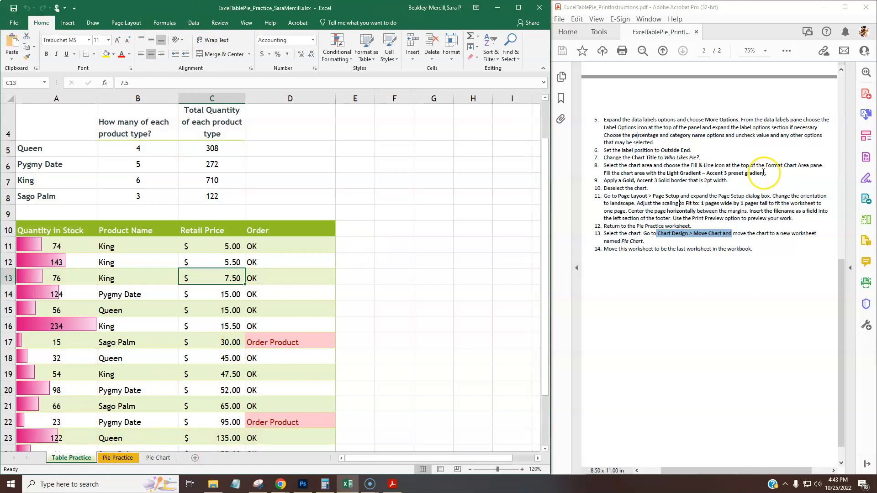
scroll(611, 227, up, 10)
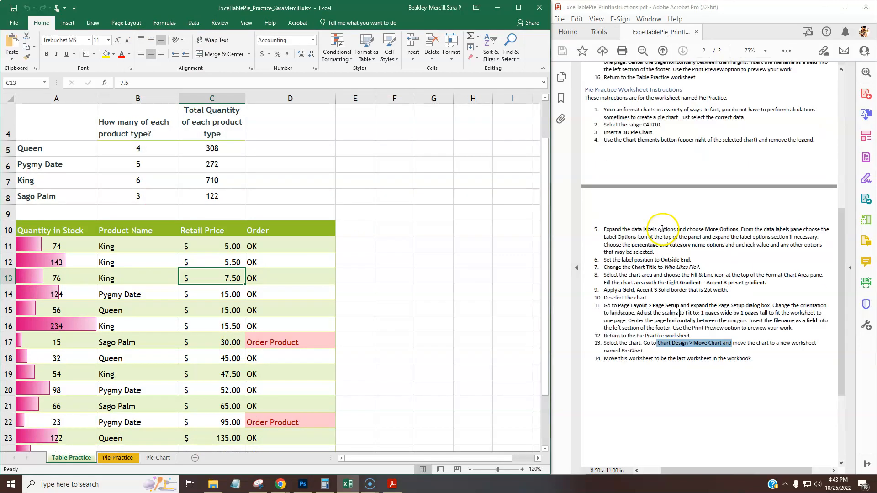